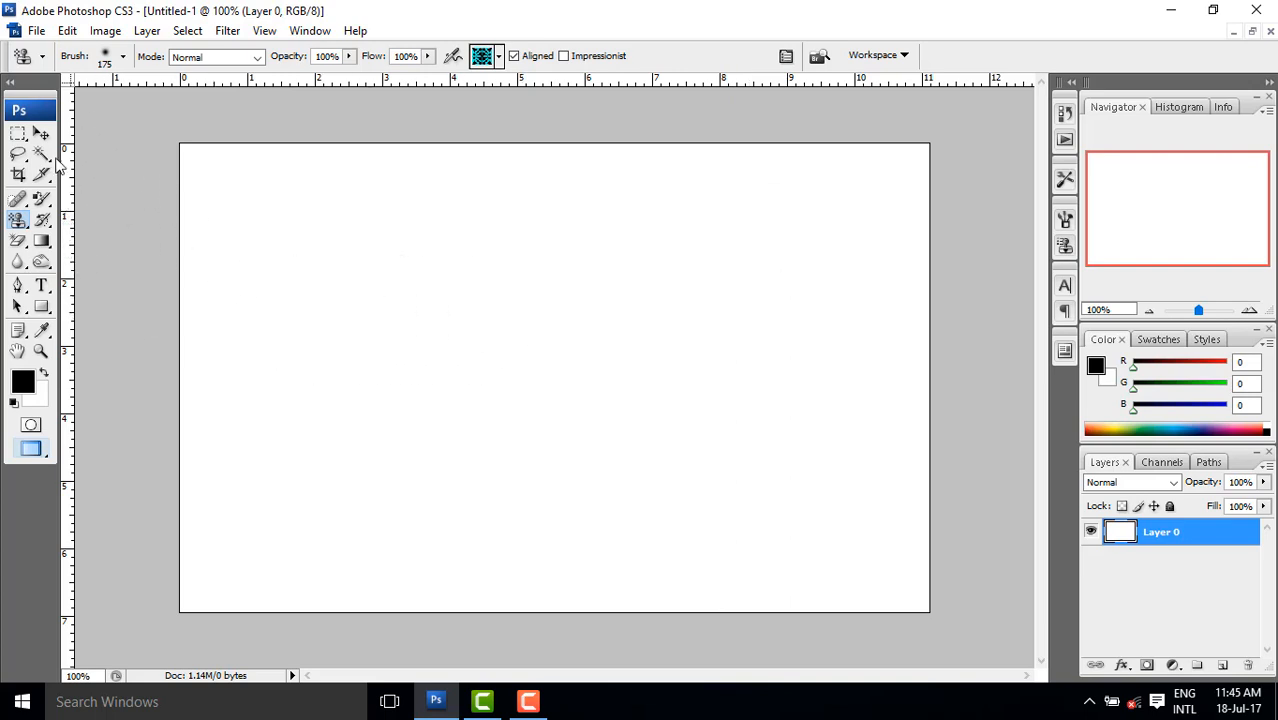
# Step: Make a nearly square rectangular marquee selection about 3 inches wide, left of the canvas centre
pyautogui.click(19, 137)
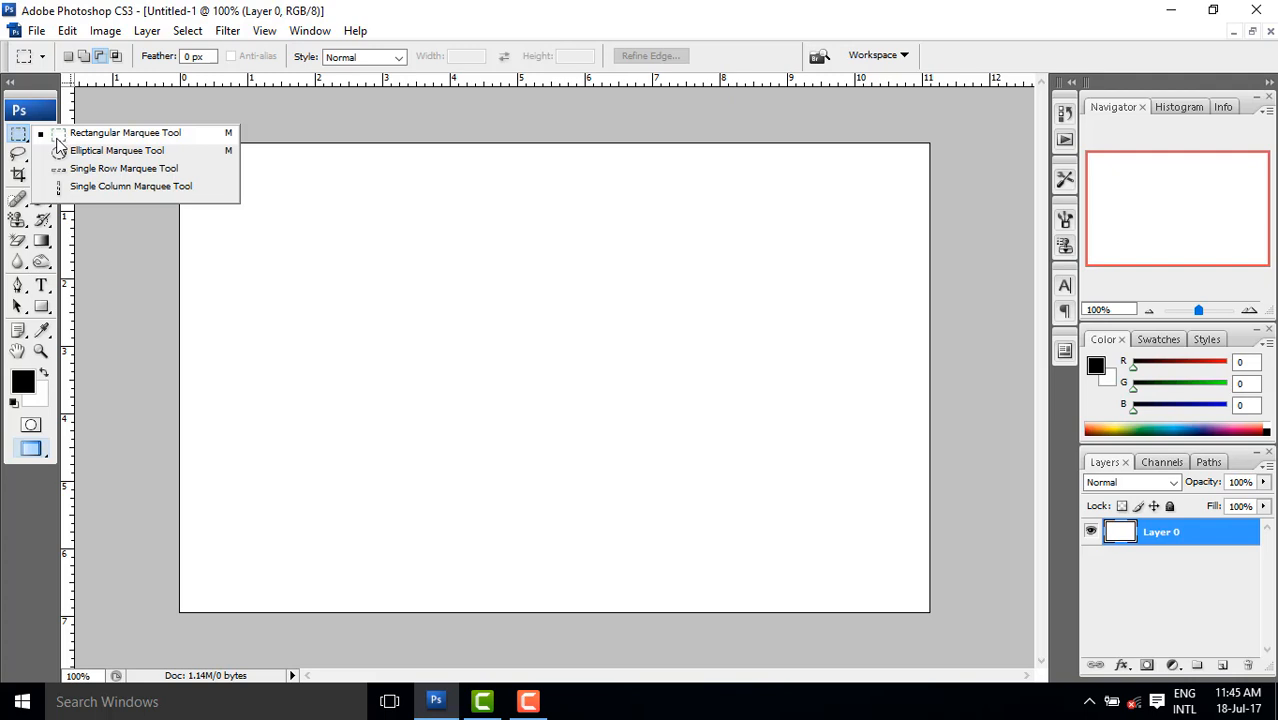
pyautogui.click(58, 139)
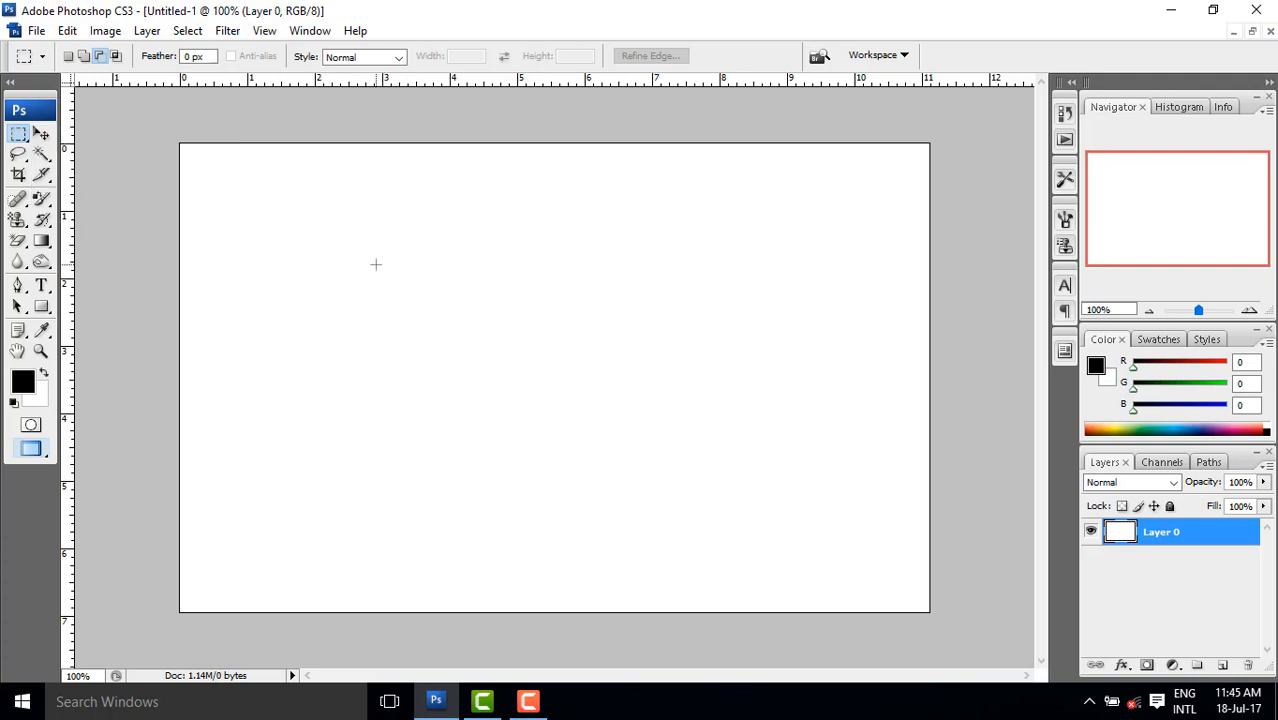
pyautogui.moveTo(413, 256); pyautogui.dragTo(616, 454)
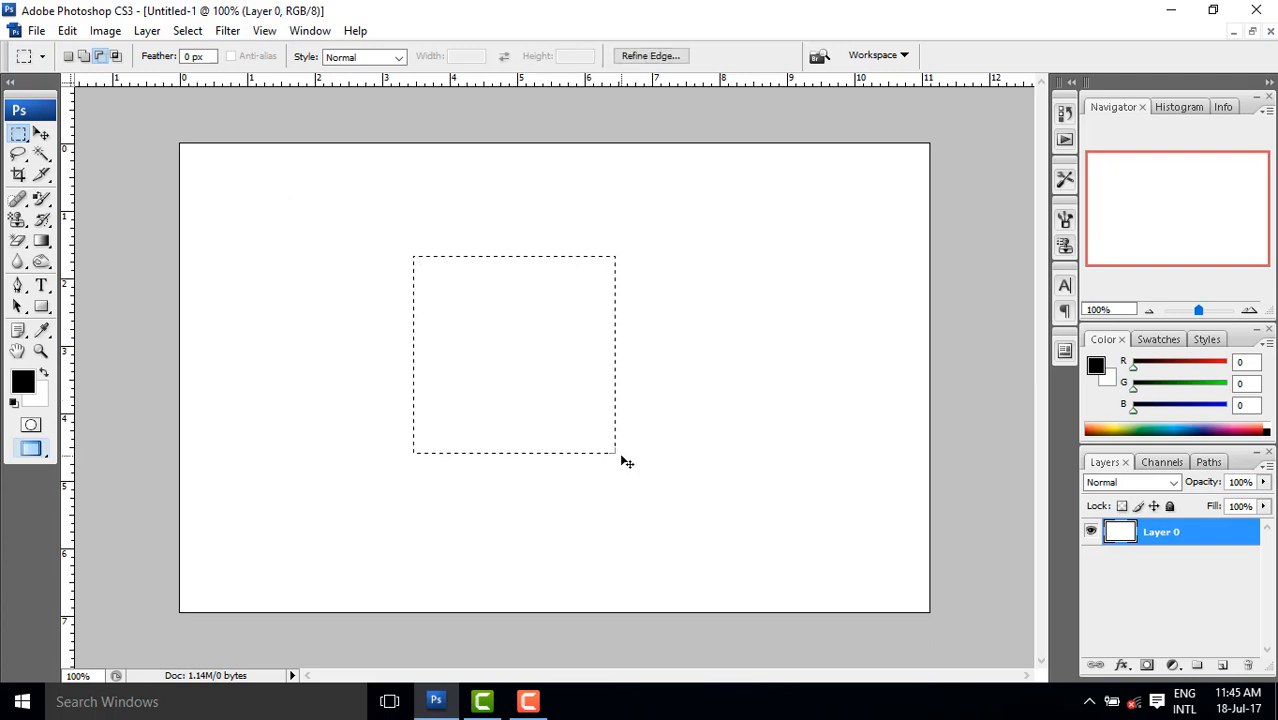
pyautogui.click(468, 326)
pyautogui.moveTo(379, 251); pyautogui.dragTo(591, 459)
# Step: Set the foreground colour to purple #6f3cef
pyautogui.click(22, 381)
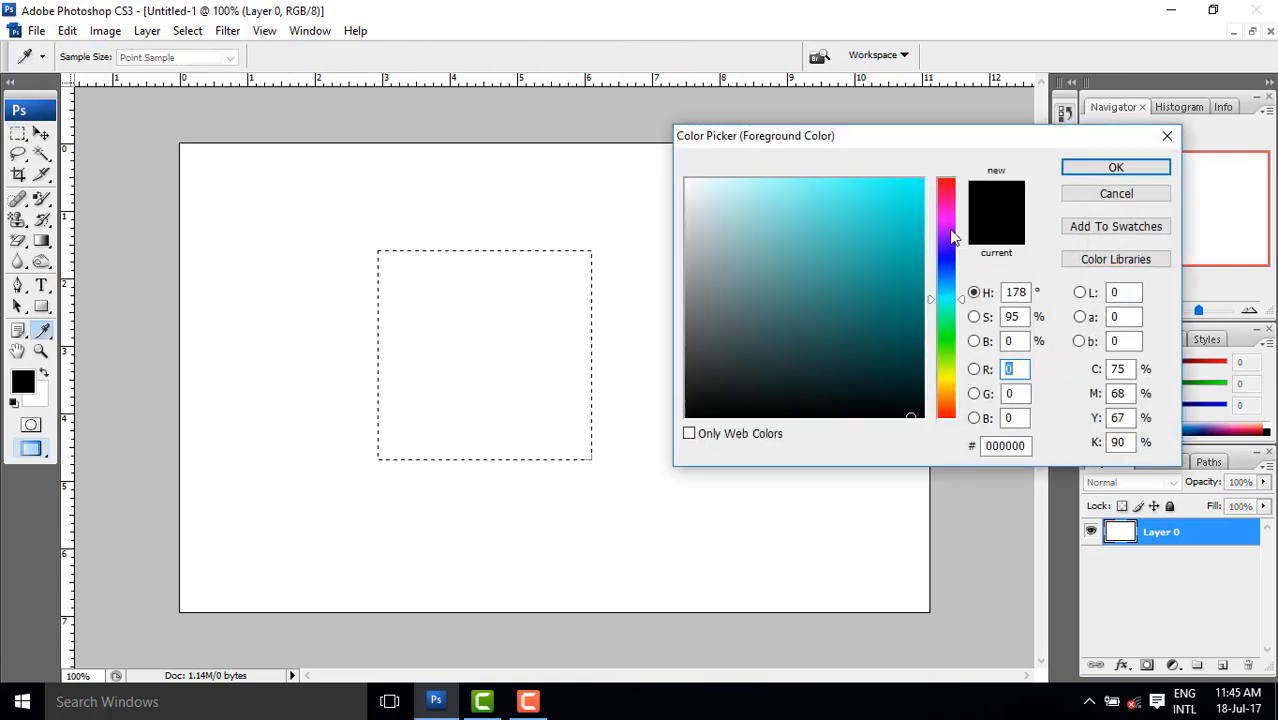
pyautogui.moveTo(956, 229)
pyautogui.mouseDown()
pyautogui.moveTo(956, 408)
pyautogui.moveTo(958, 220)
pyautogui.moveTo(953, 253)
pyautogui.mouseUp()
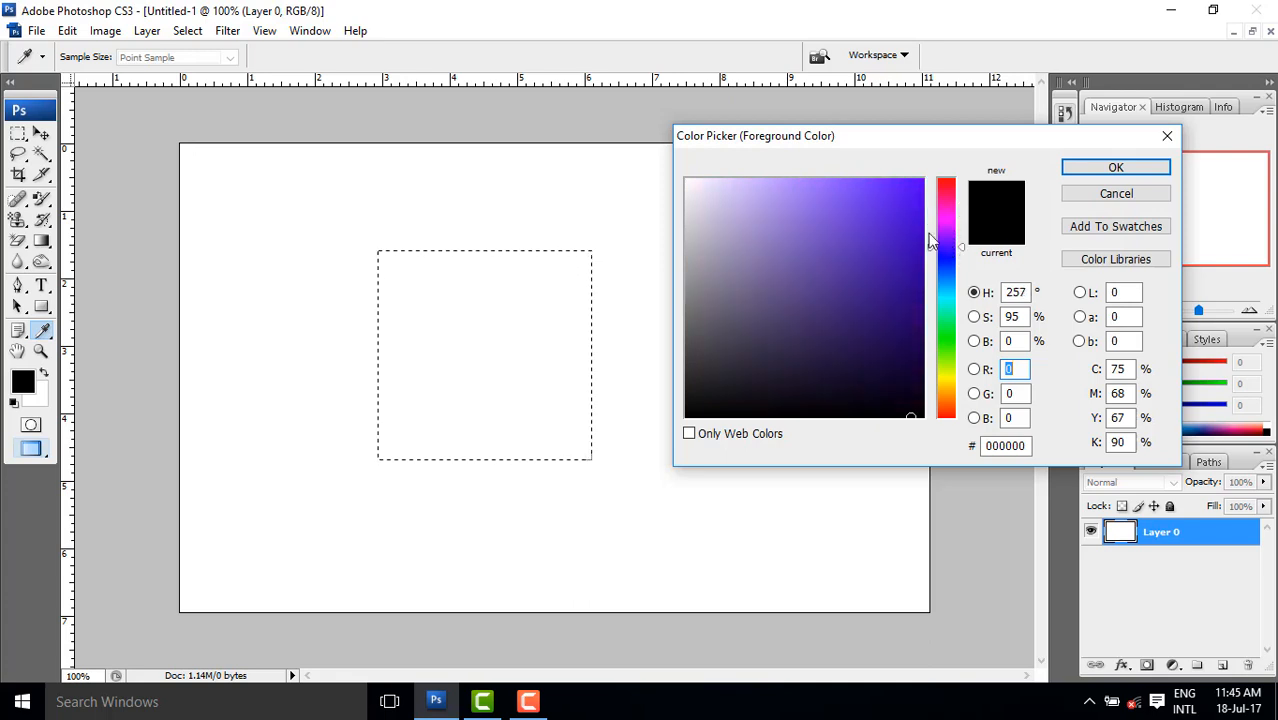
pyautogui.moveTo(904, 196)
pyautogui.mouseDown()
pyautogui.moveTo(908, 281)
pyautogui.moveTo(893, 191)
pyautogui.moveTo(864, 193)
pyautogui.mouseUp()
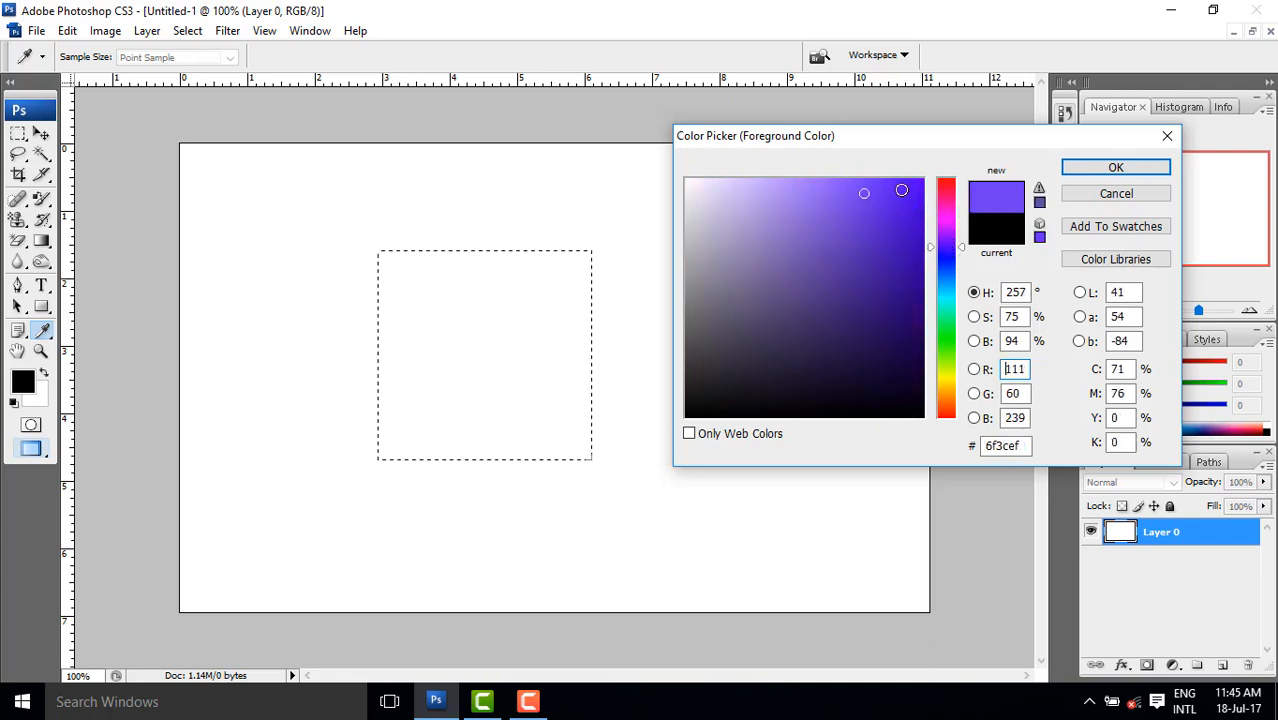
pyautogui.click(1103, 168)
# Step: Fill the square selection on Layer 0 with purple, deselect it, and draw a small elliptical selection inside the square
pyautogui.hotkey('alt', 'BackSpace')
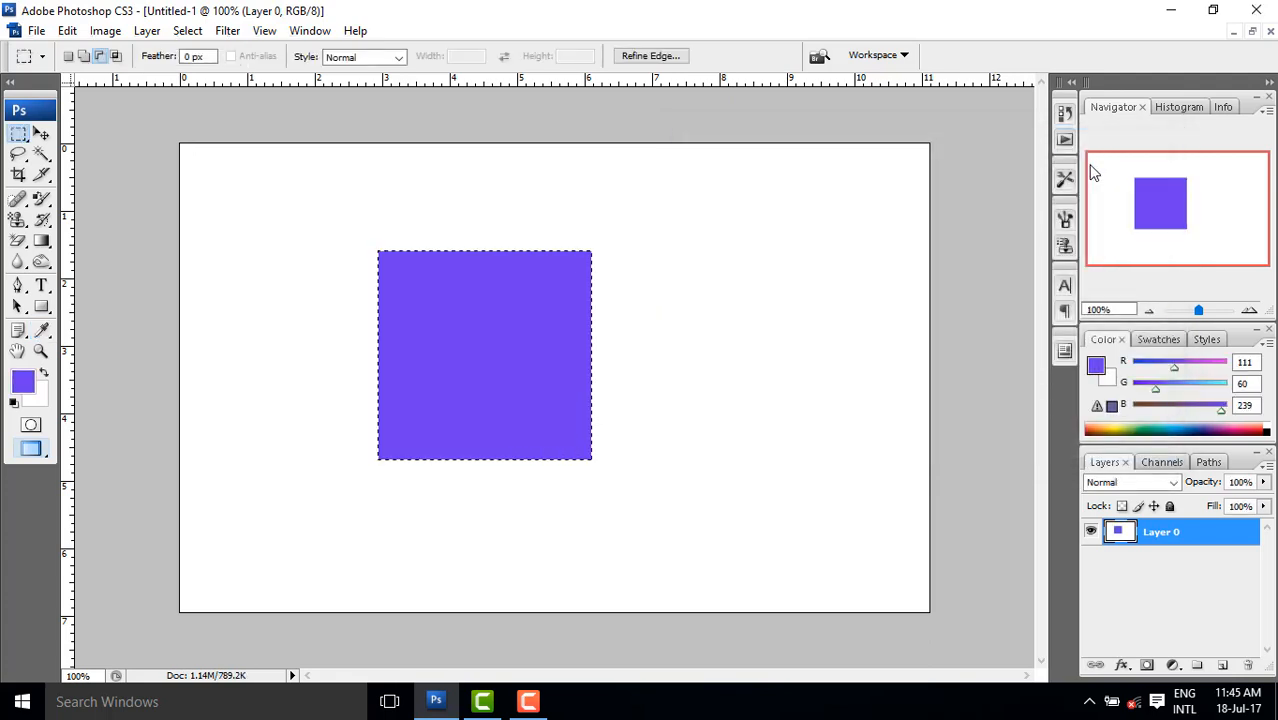
pyautogui.hotkey('ctrl', 'd')
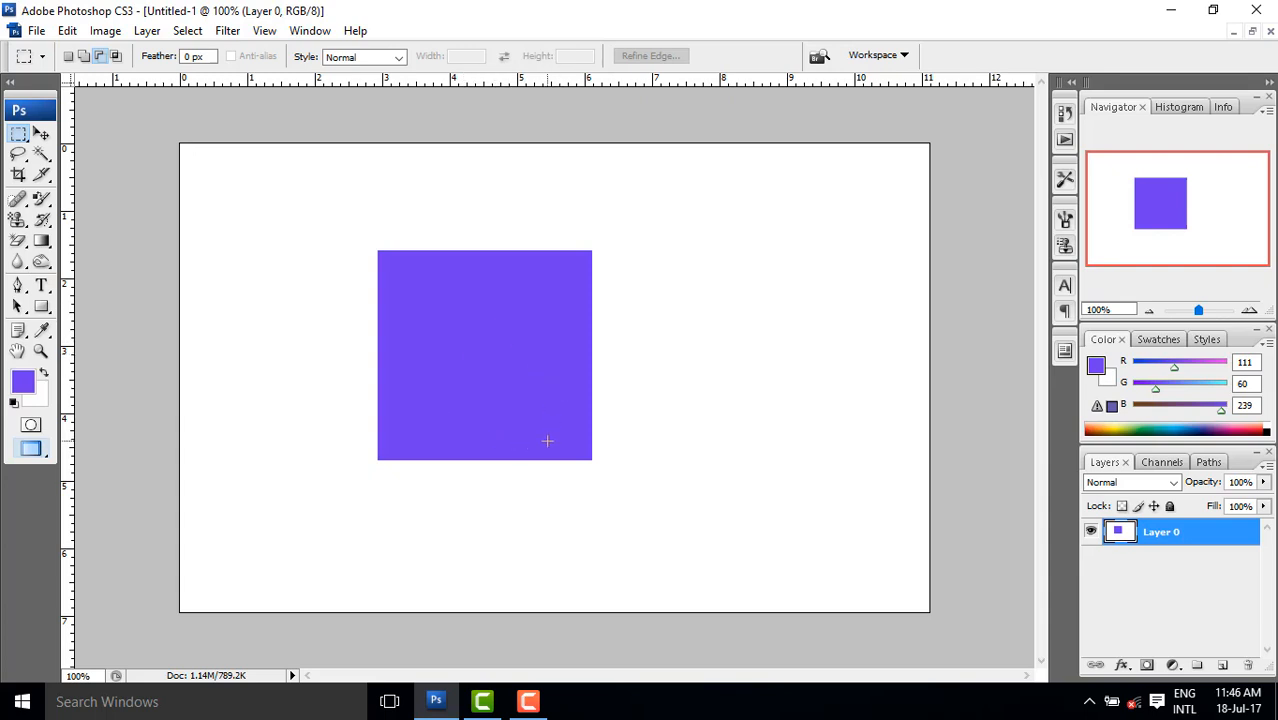
pyautogui.click(21, 136)
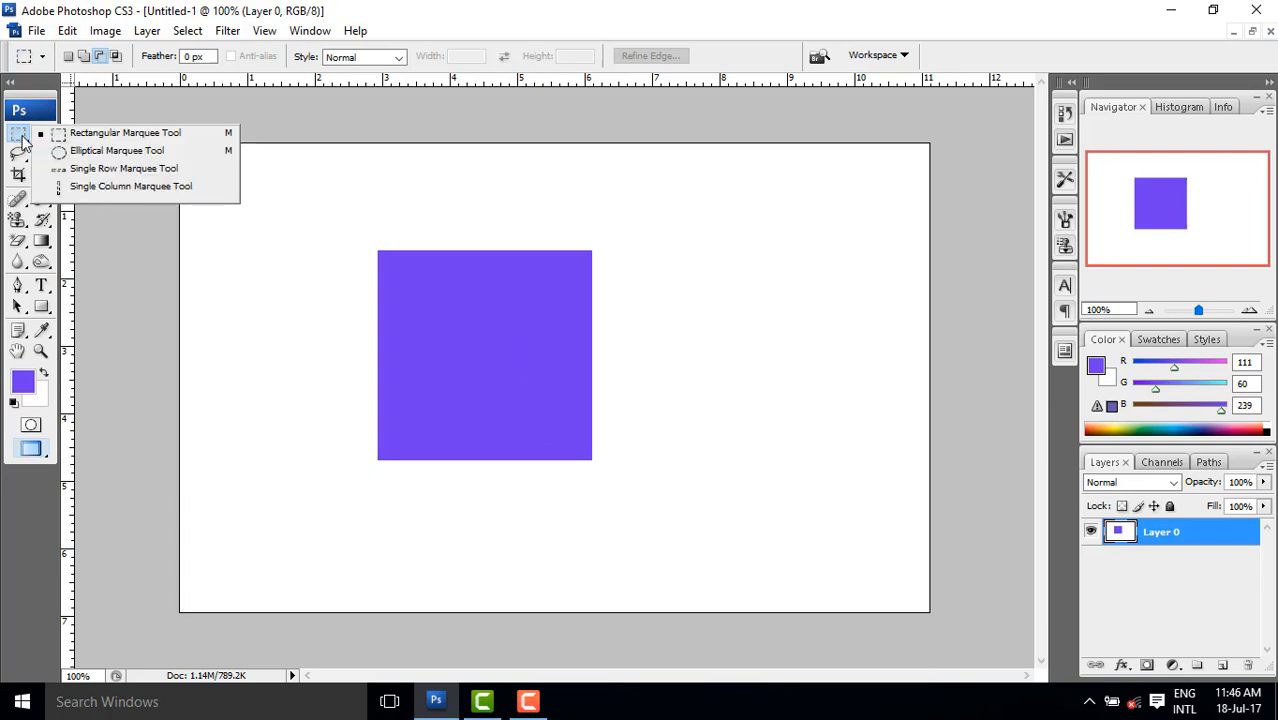
pyautogui.click(103, 155)
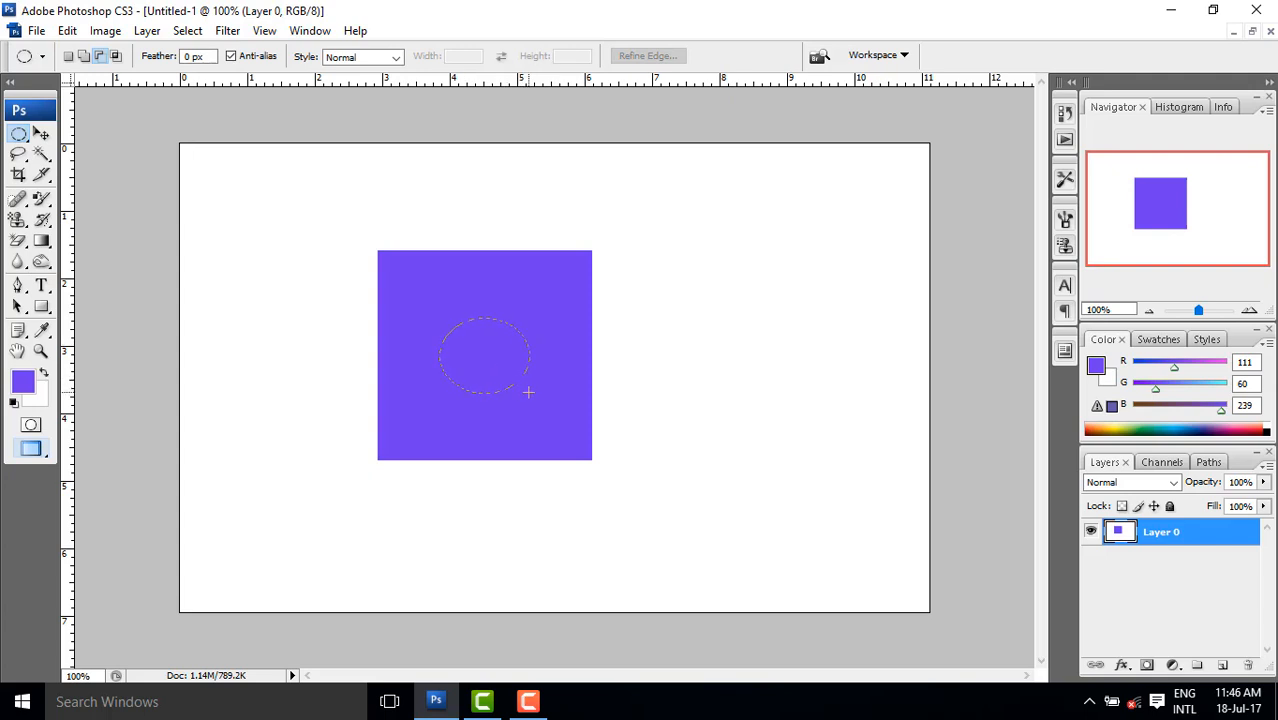
pyautogui.moveTo(528, 392); pyautogui.dragTo(528, 392)
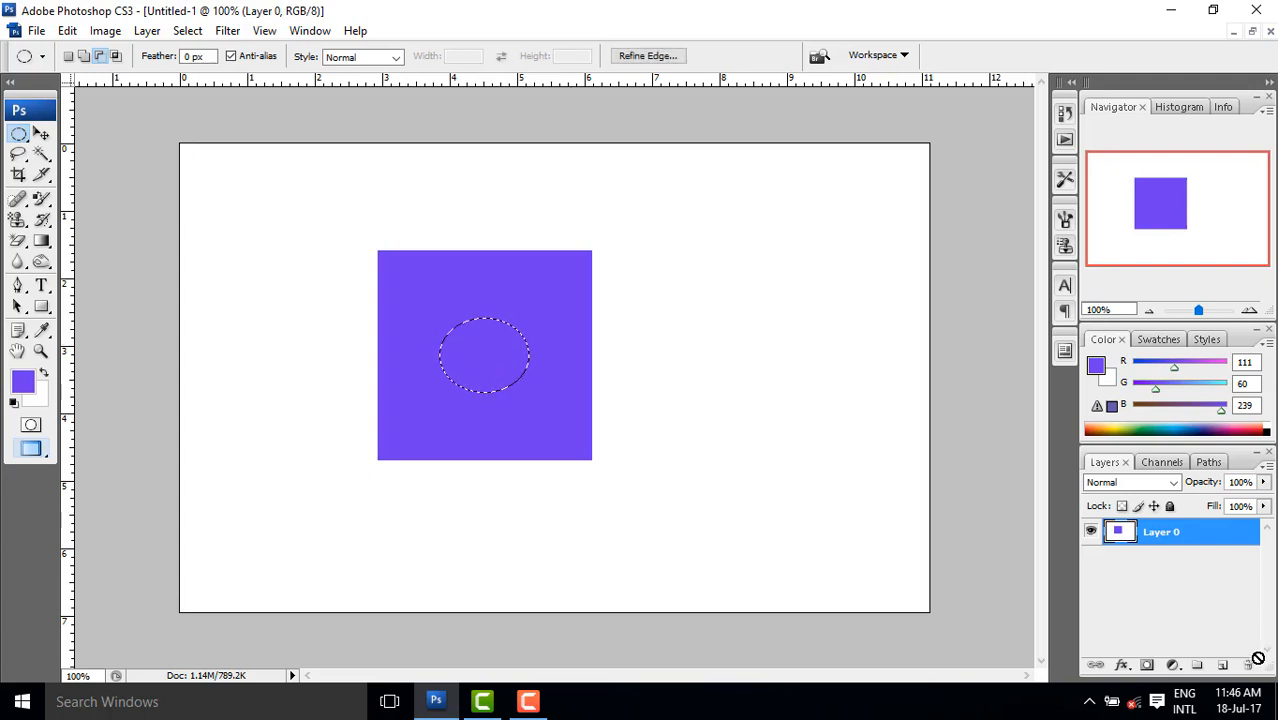
# Step: Undo the elliptical selection, the deselection and the purple fill on Layer 0
pyautogui.hotkey('ctrl', 'alt', 'z')
pyautogui.hotkey('ctrl', 'alt', 'z')
pyautogui.hotkey('ctrl', 'alt', 'z')
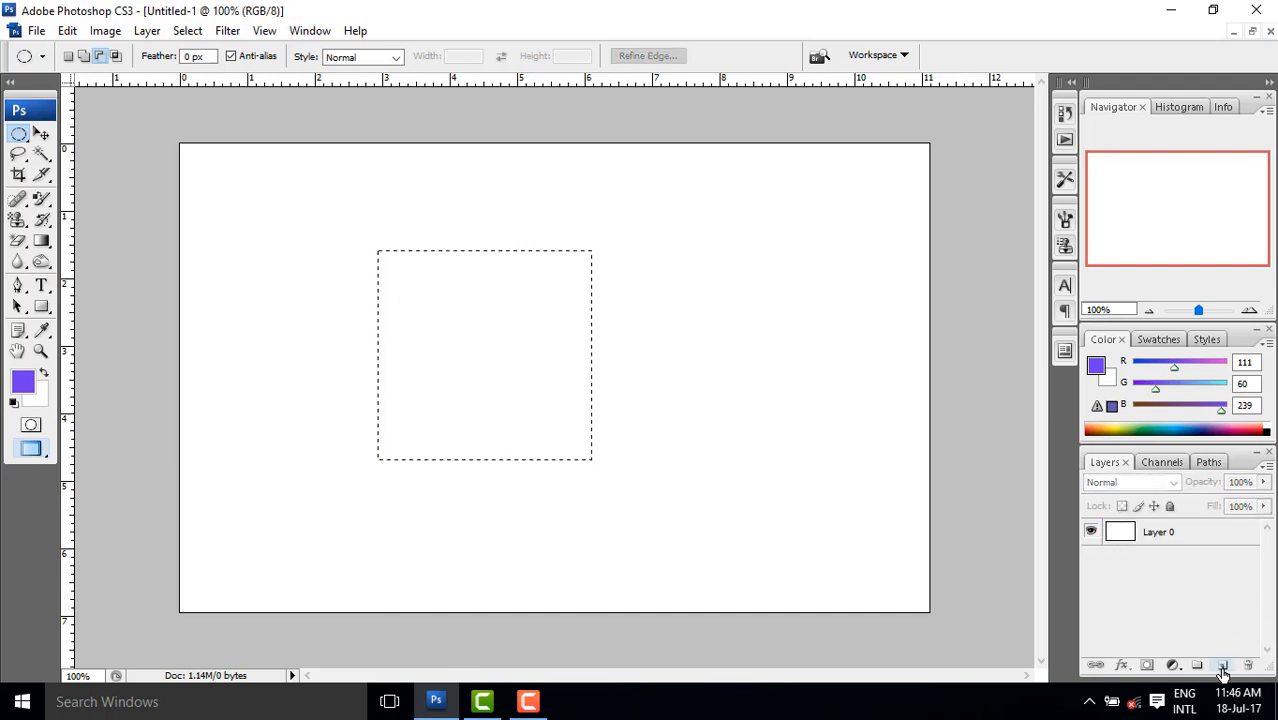
# Step: Add a new layer, fill the square selection on it with the purple foreground colour, and deselect
pyautogui.click(1222, 665)
pyautogui.hotkey('alt', 'BackSpace')
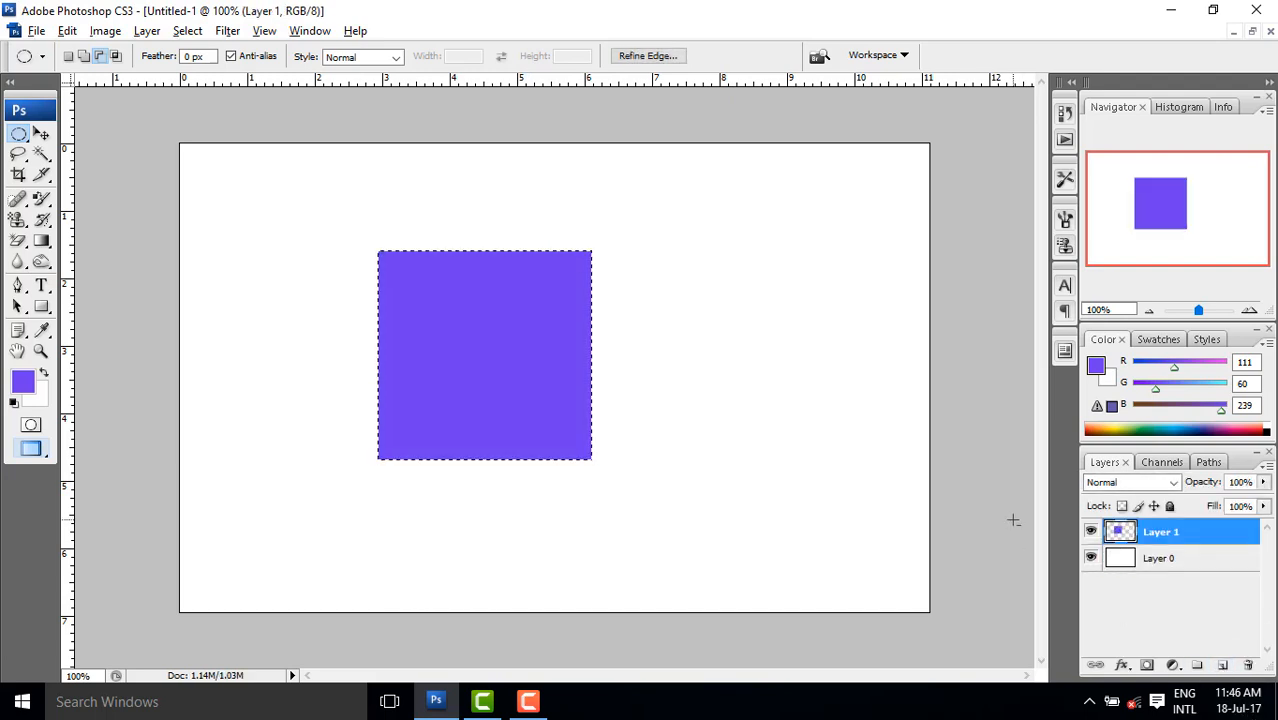
pyautogui.hotkey('ctrl', 'd')
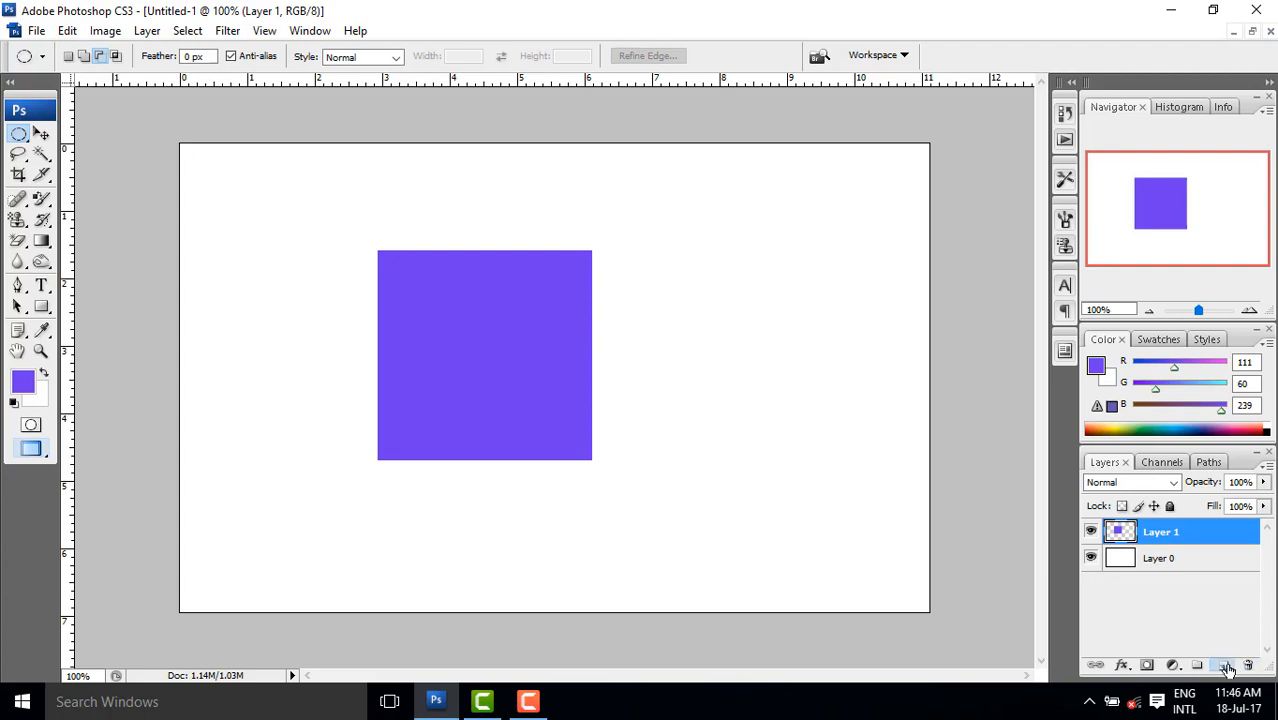
# Step: Add another layer and centre an elliptical selection about 1.3 by 1.1 inches within the purple square
pyautogui.click(1222, 665)
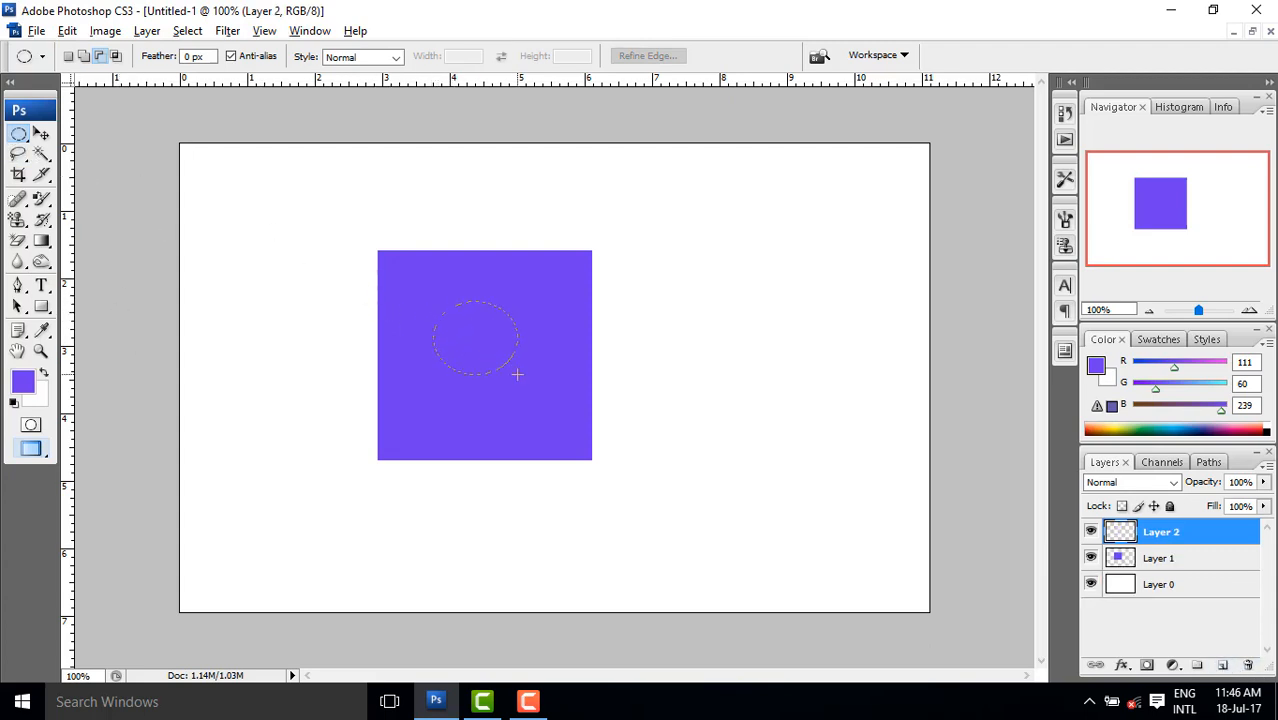
pyautogui.moveTo(518, 372); pyautogui.dragTo(519, 374)
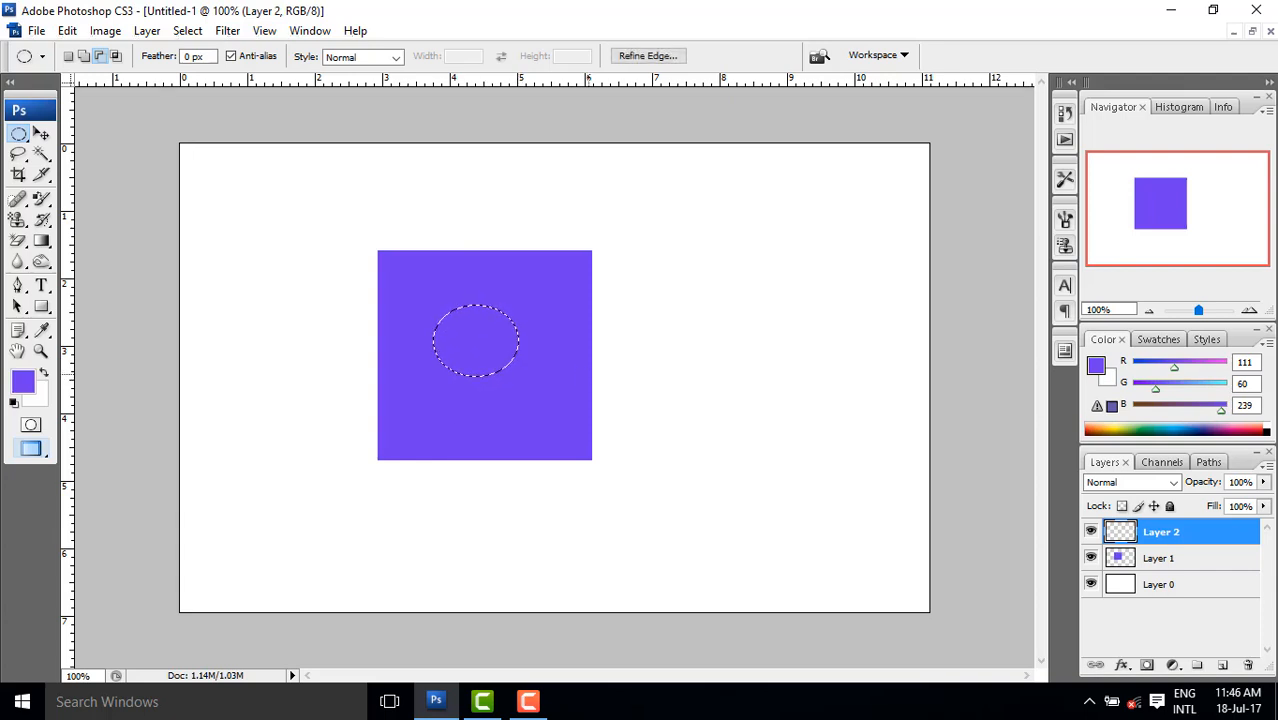
pyautogui.press('Down')
pyautogui.press('Down')
pyautogui.press('Down')
pyautogui.press('Down')
pyautogui.press('Down')
pyautogui.press('Down')
pyautogui.press('Down')
pyautogui.press('Down')
pyautogui.press('Down')
pyautogui.press('Down')
pyautogui.press('Down')
pyautogui.press('Down')
pyautogui.press('Down')
pyautogui.press('Down')
pyautogui.press('Down')
pyautogui.press('Down')
pyautogui.press('Down')
pyautogui.press('Down')
pyautogui.press('Down')
pyautogui.press('Down')
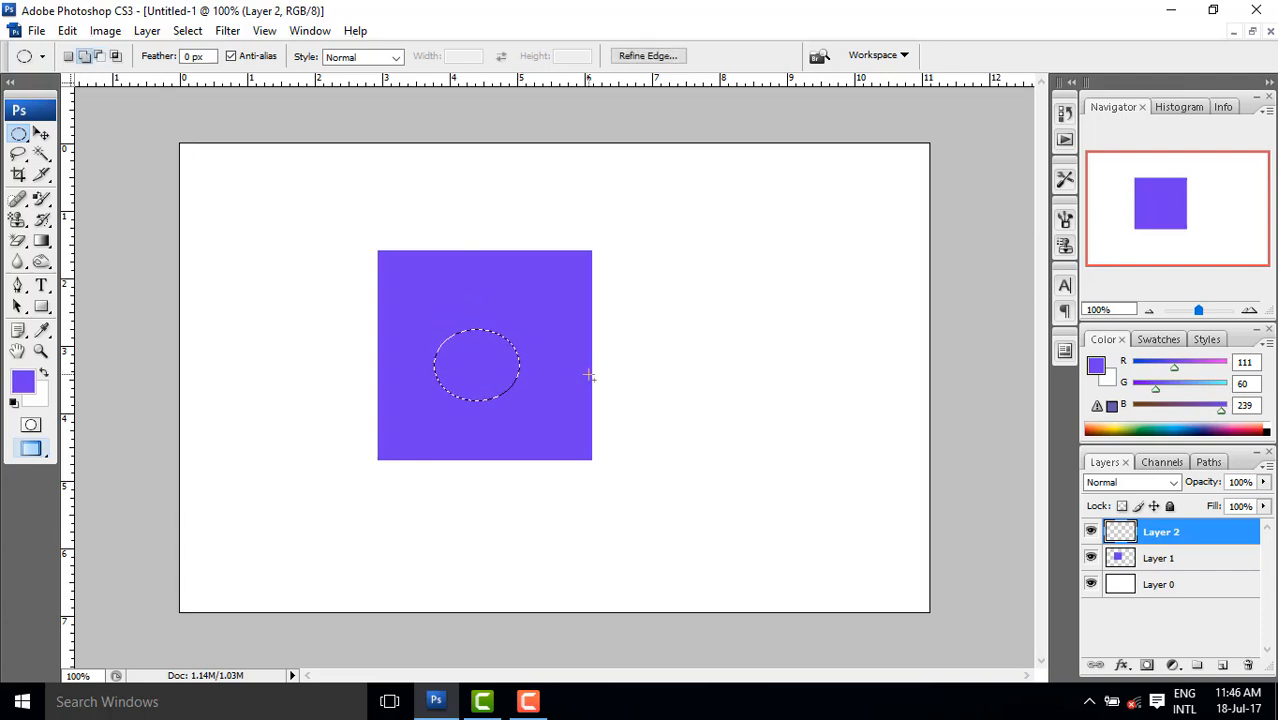
pyautogui.press('Up')
pyautogui.press('Up')
pyautogui.press('Up')
pyautogui.press('Up')
pyautogui.press('Up')
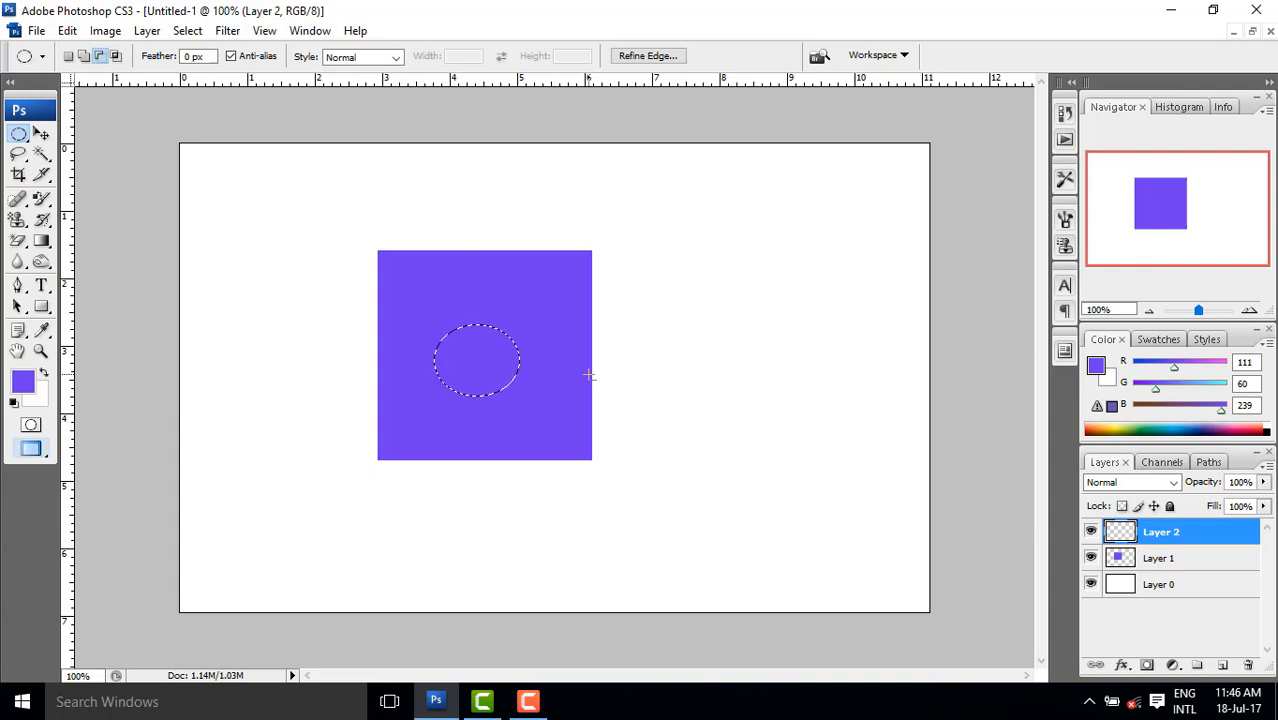
pyautogui.press('Up')
pyautogui.press('Up')
pyautogui.press('Up')
pyautogui.press('Up')
pyautogui.press('Up')
# Step: Set the foreground colour to red #f5062d, fill the elliptical selection with it, and deselect
pyautogui.click(22, 380)
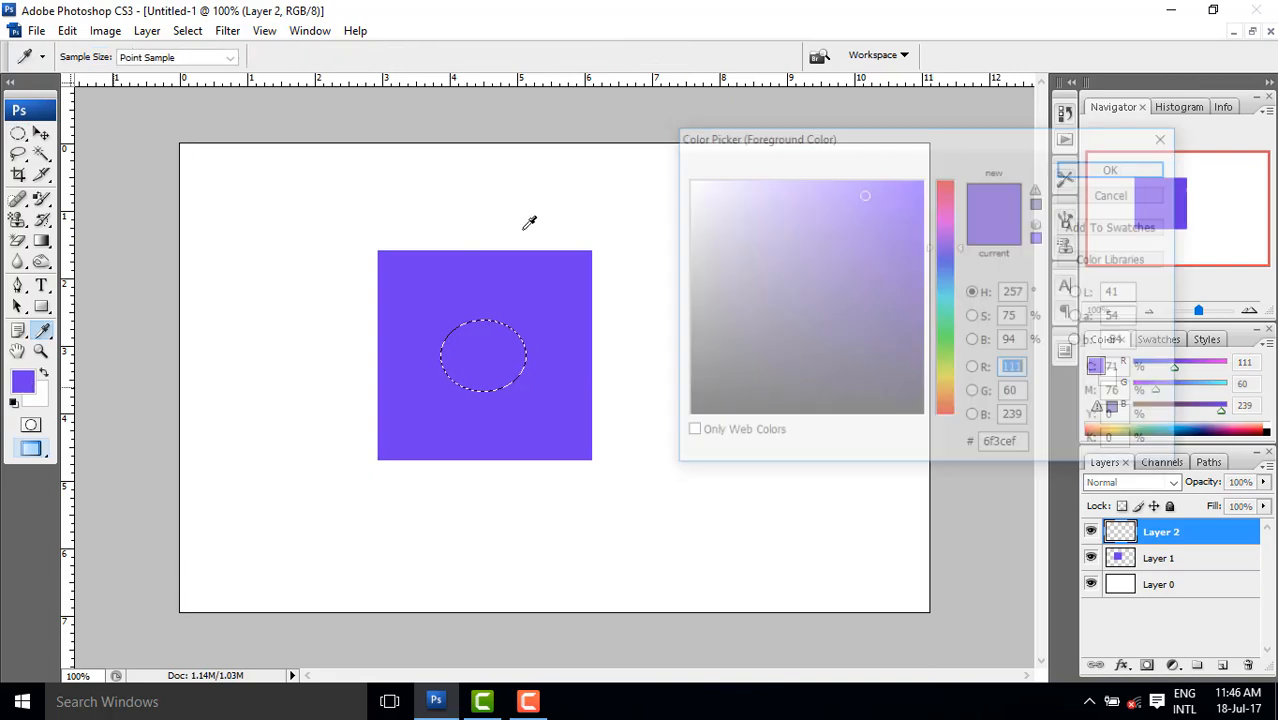
pyautogui.moveTo(940, 256); pyautogui.dragTo(924, 180)
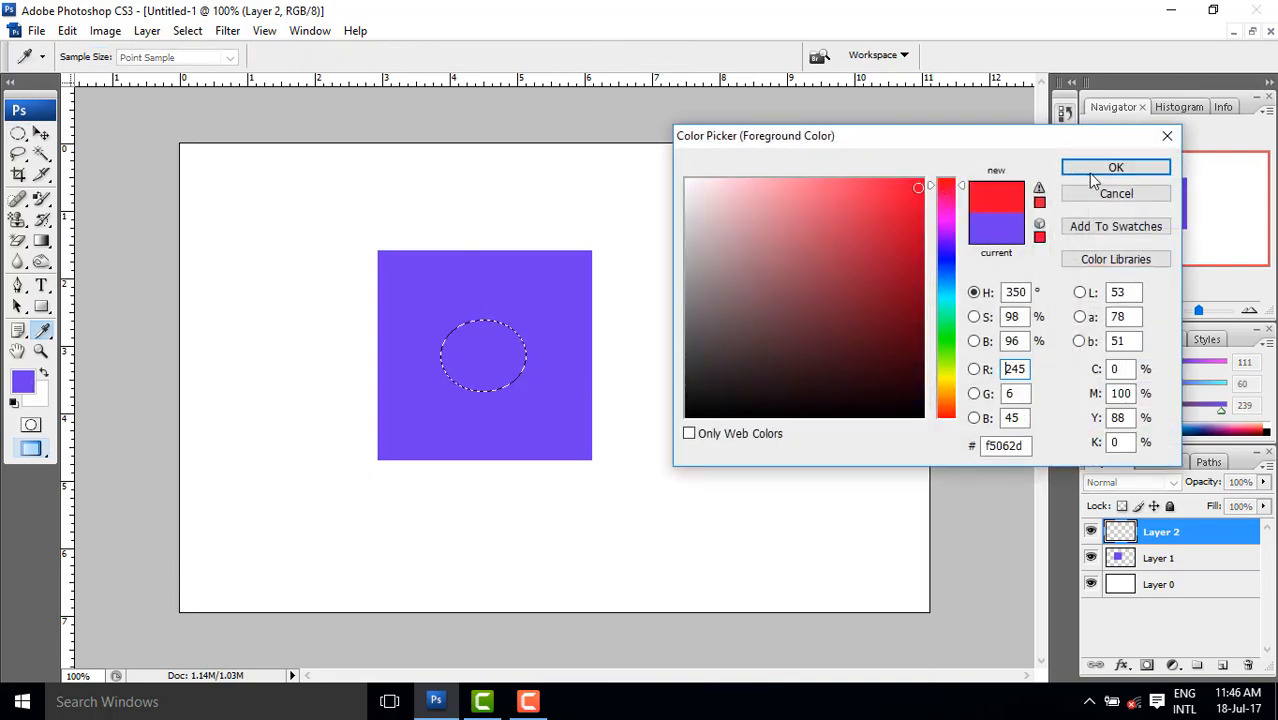
pyautogui.click(1090, 168)
pyautogui.press('m')
pyautogui.hotkey('alt', 'BackSpace')
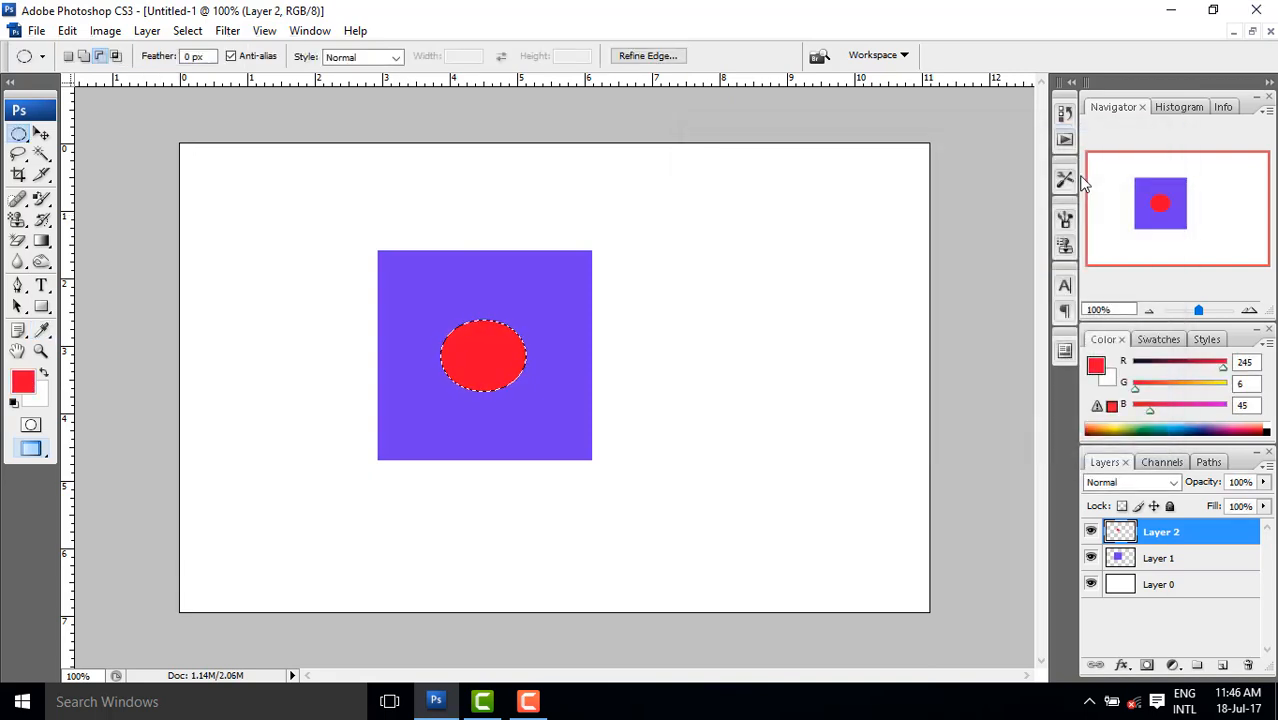
pyautogui.hotkey('ctrl', 'd')
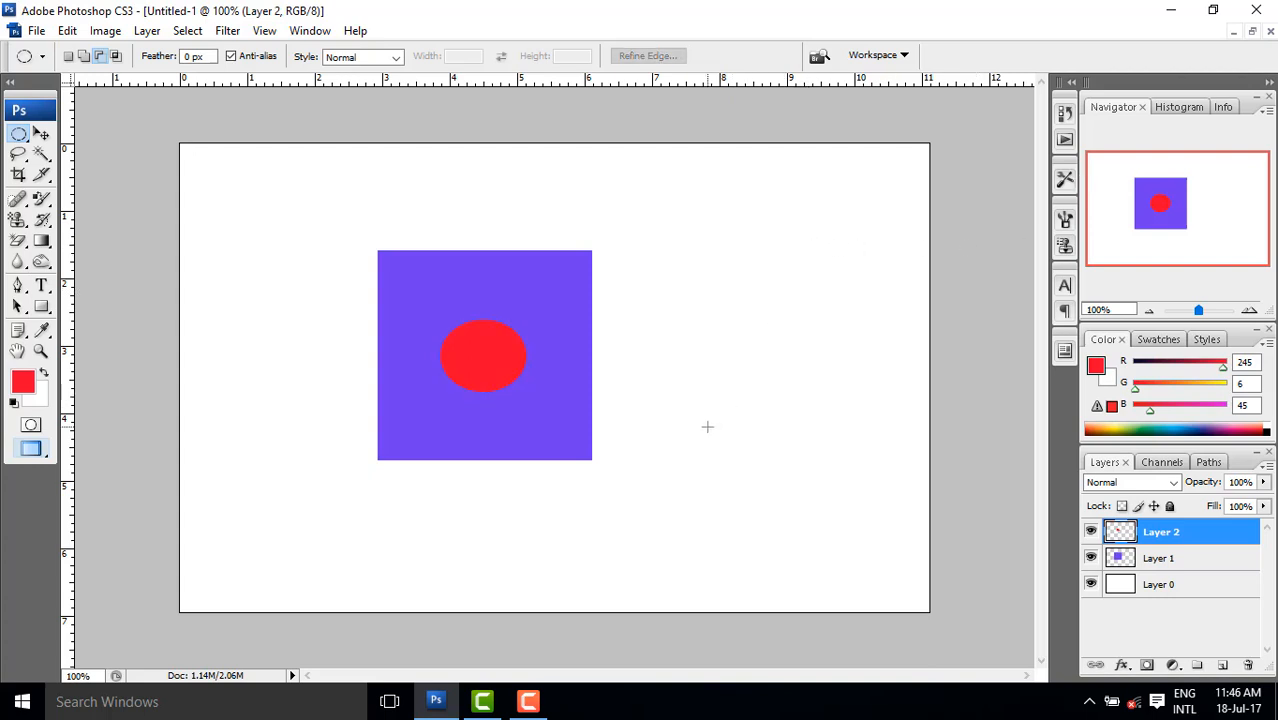
# Step: Create a red-filled rectangle about 2.1 by 0.9 inches on a new layer, to the right of the purple square
pyautogui.click(19, 134)
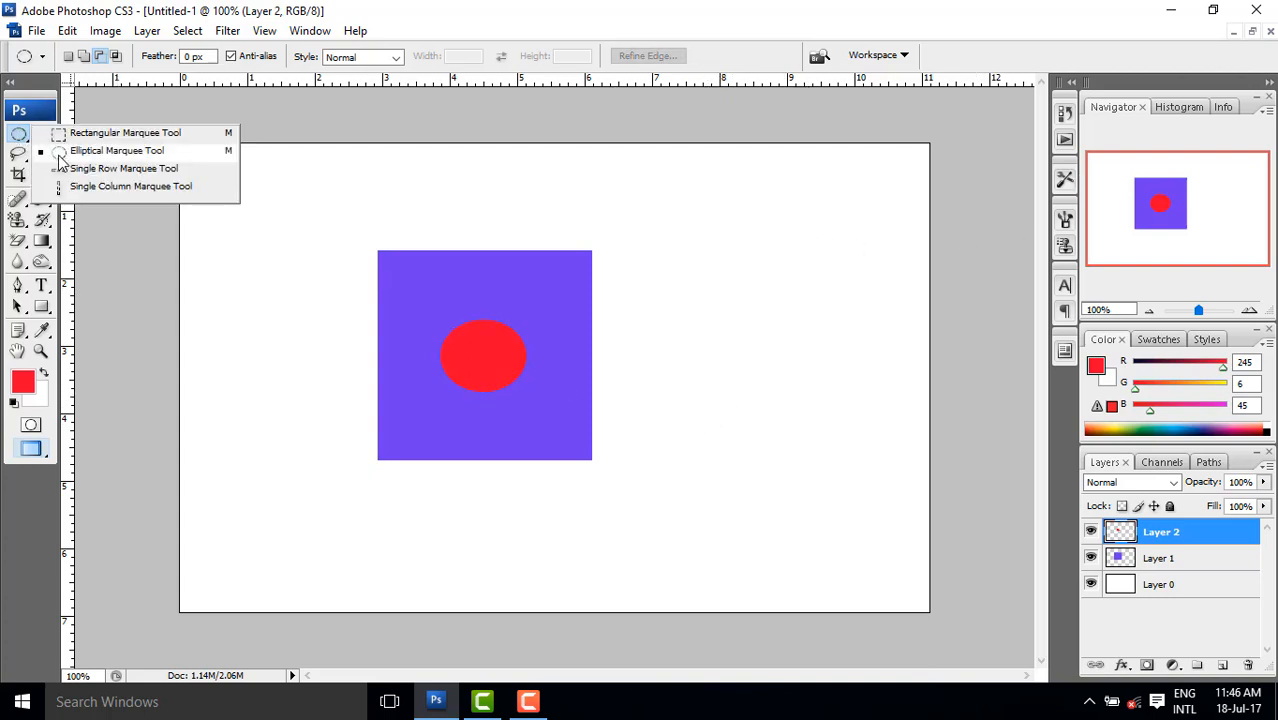
pyautogui.click(106, 134)
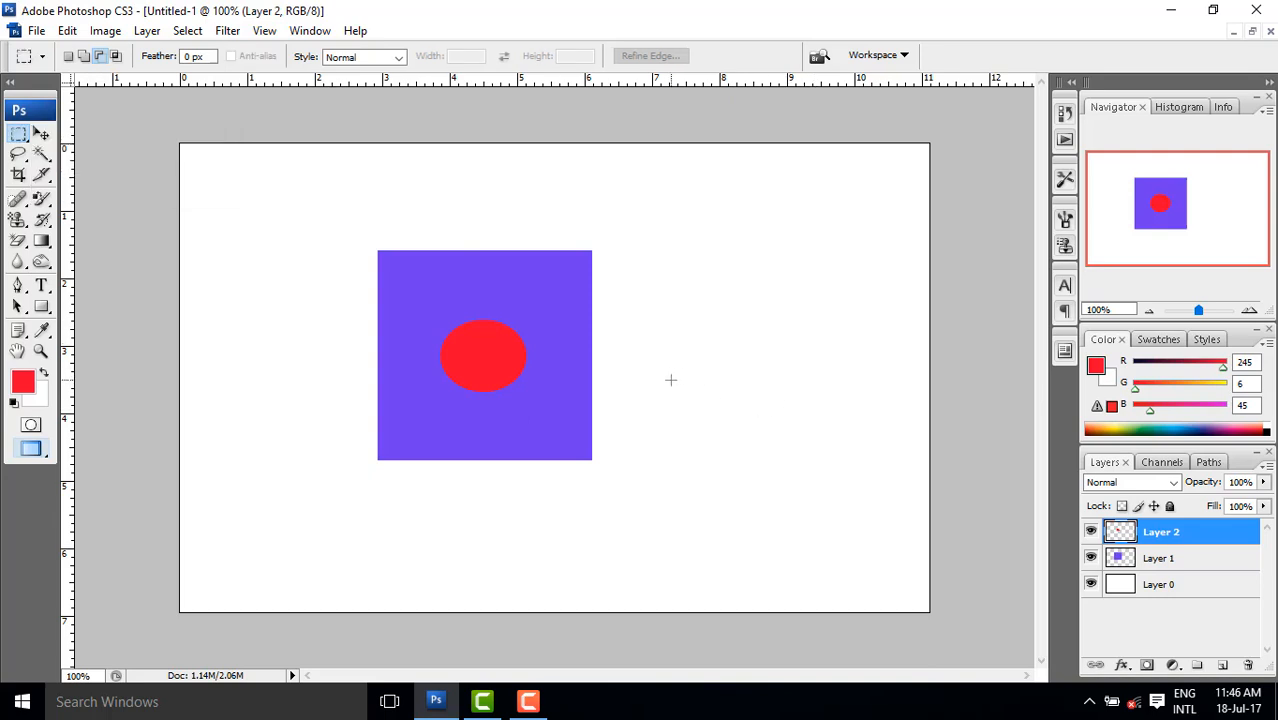
pyautogui.moveTo(729, 345); pyautogui.dragTo(804, 382)
pyautogui.click(1222, 665)
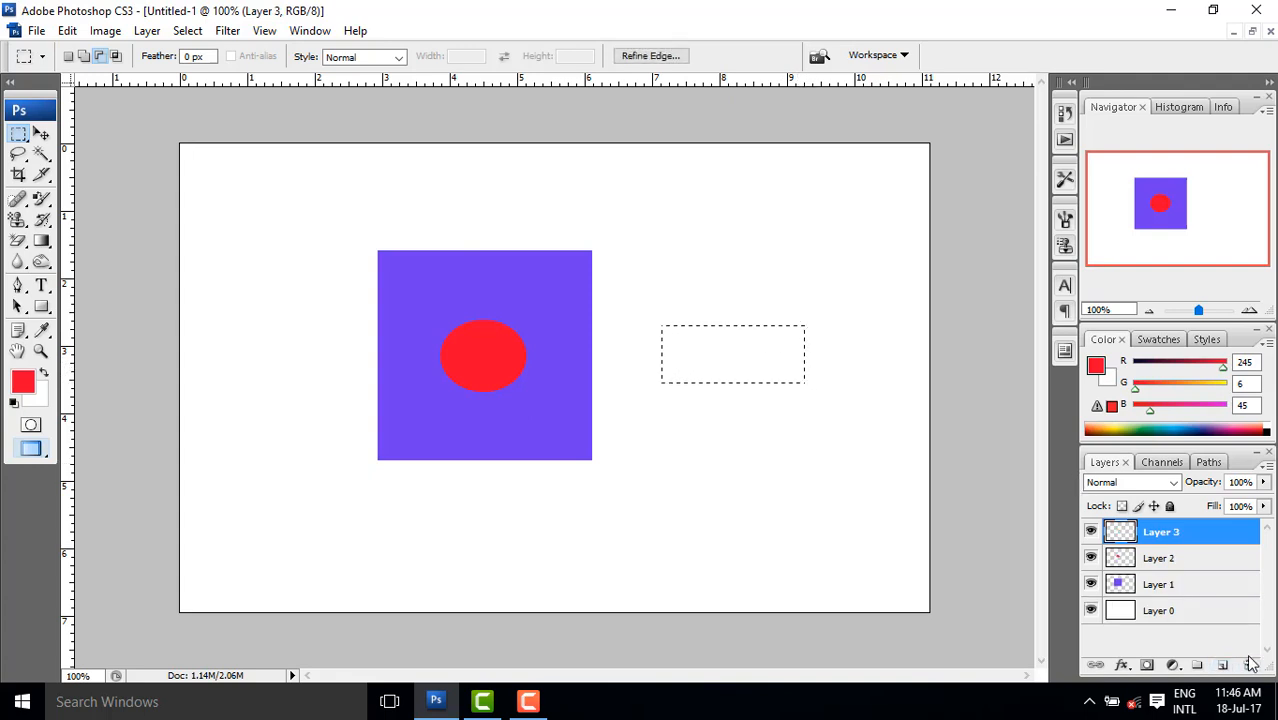
pyautogui.hotkey('alt', 'BackSpace')
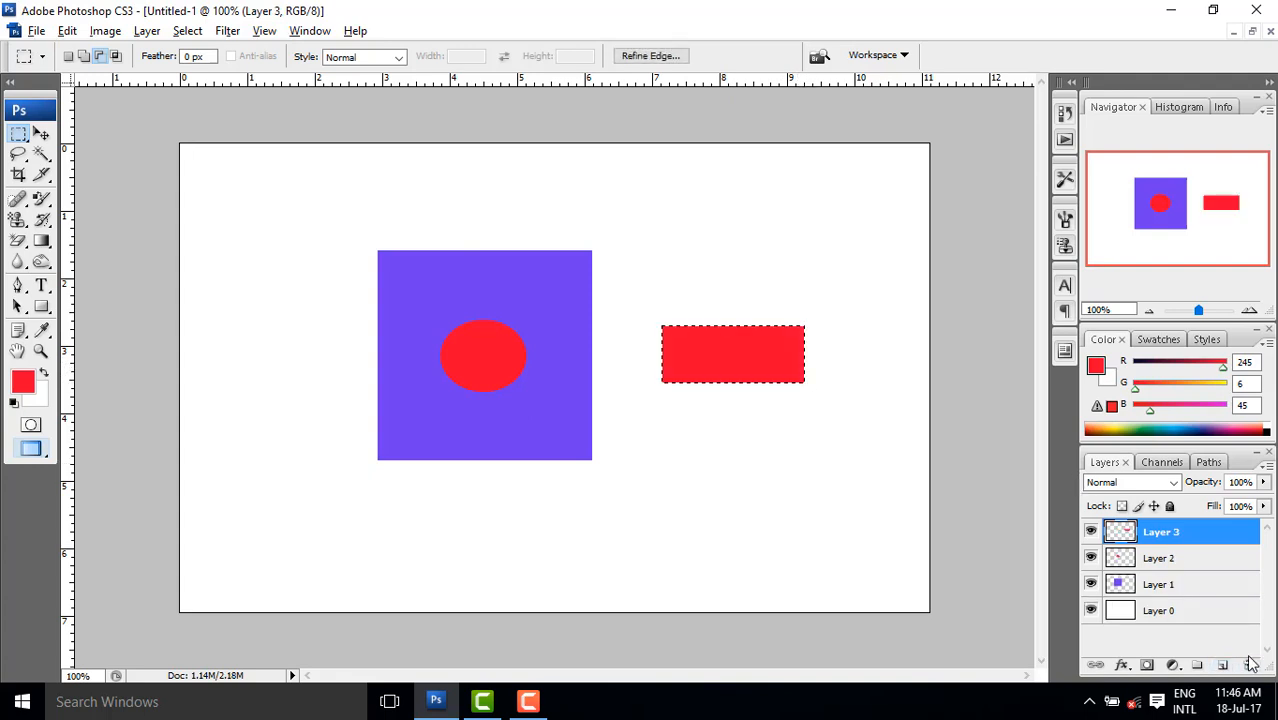
# Step: Use a Perspective transform to turn the red rectangle into a taller, right-pointing triangle at about 226% height, and deselect it
pyautogui.hotkey('ctrl', 't')
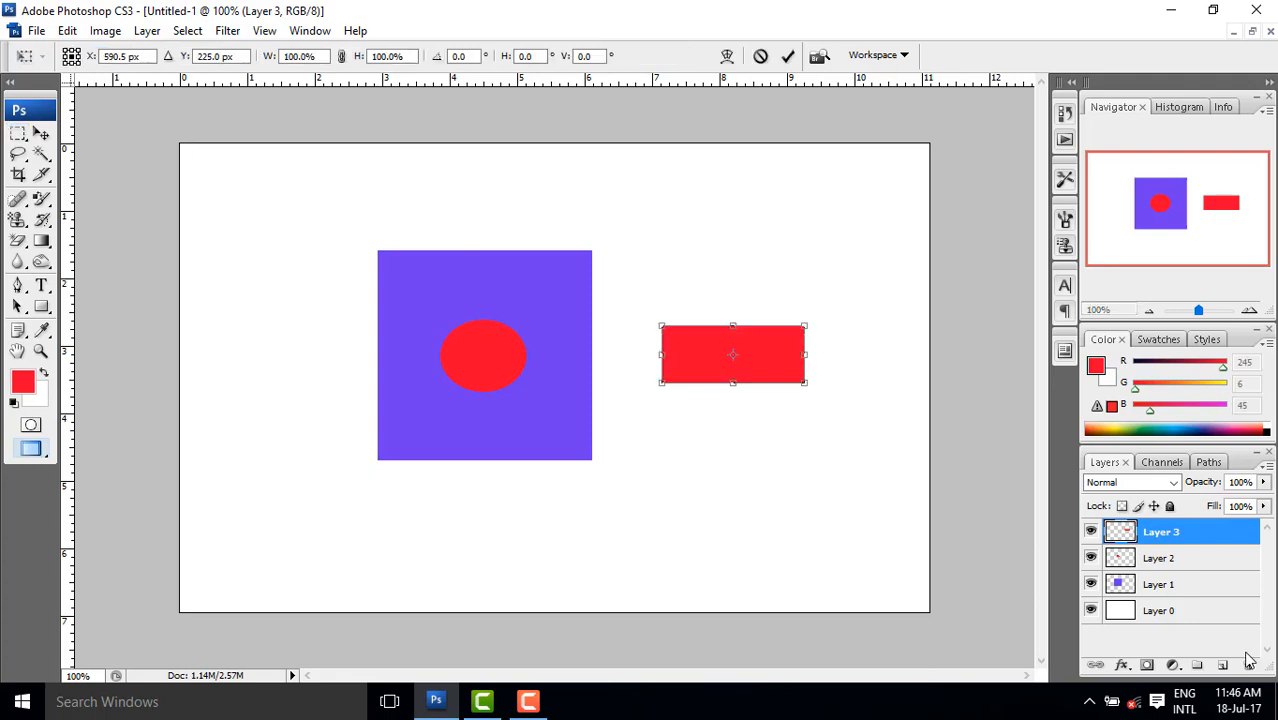
pyautogui.rightClick(752, 372)
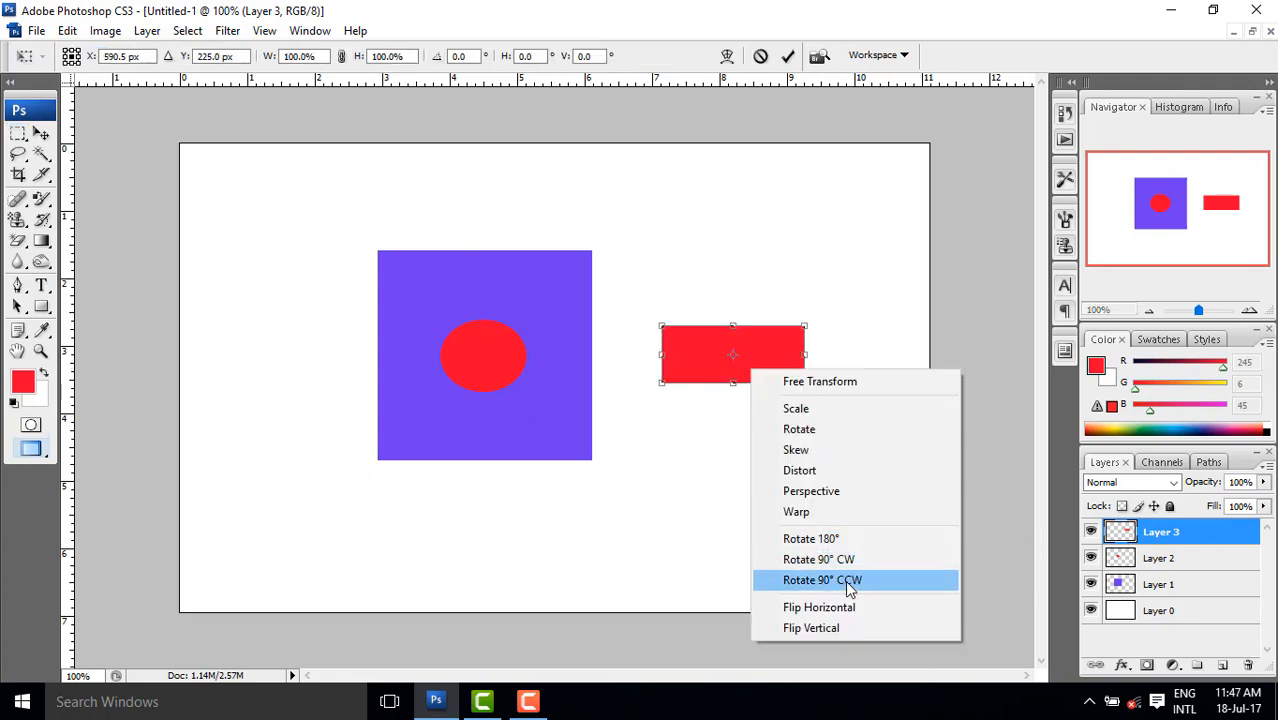
pyautogui.click(815, 491)
pyautogui.moveTo(805, 382); pyautogui.dragTo(809, 362)
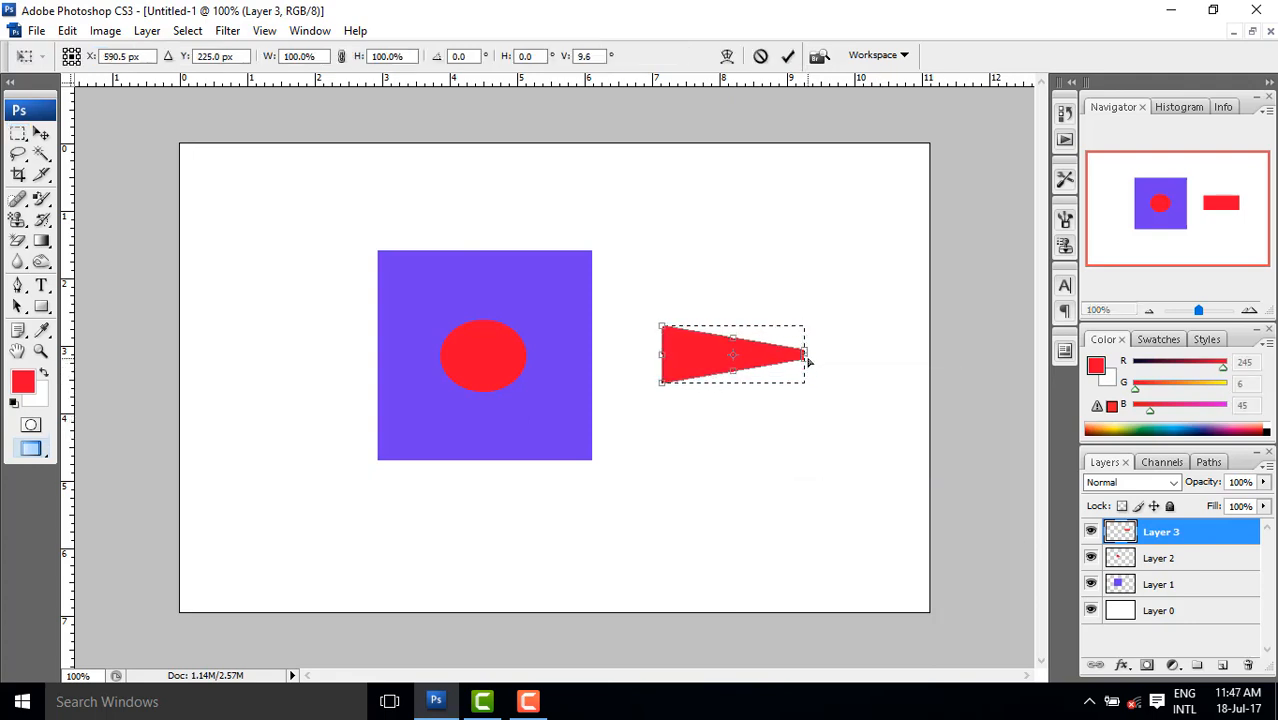
pyautogui.moveTo(662, 383); pyautogui.dragTo(662, 392)
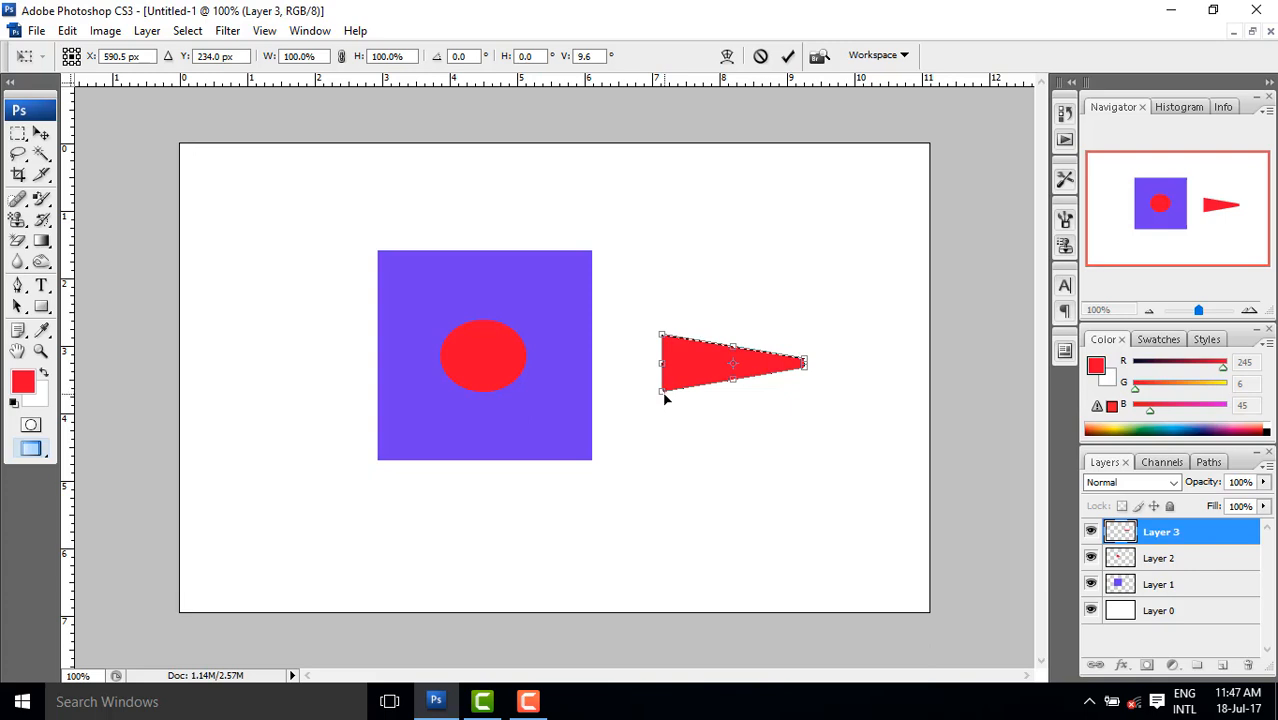
pyautogui.moveTo(664, 398); pyautogui.dragTo(666, 405)
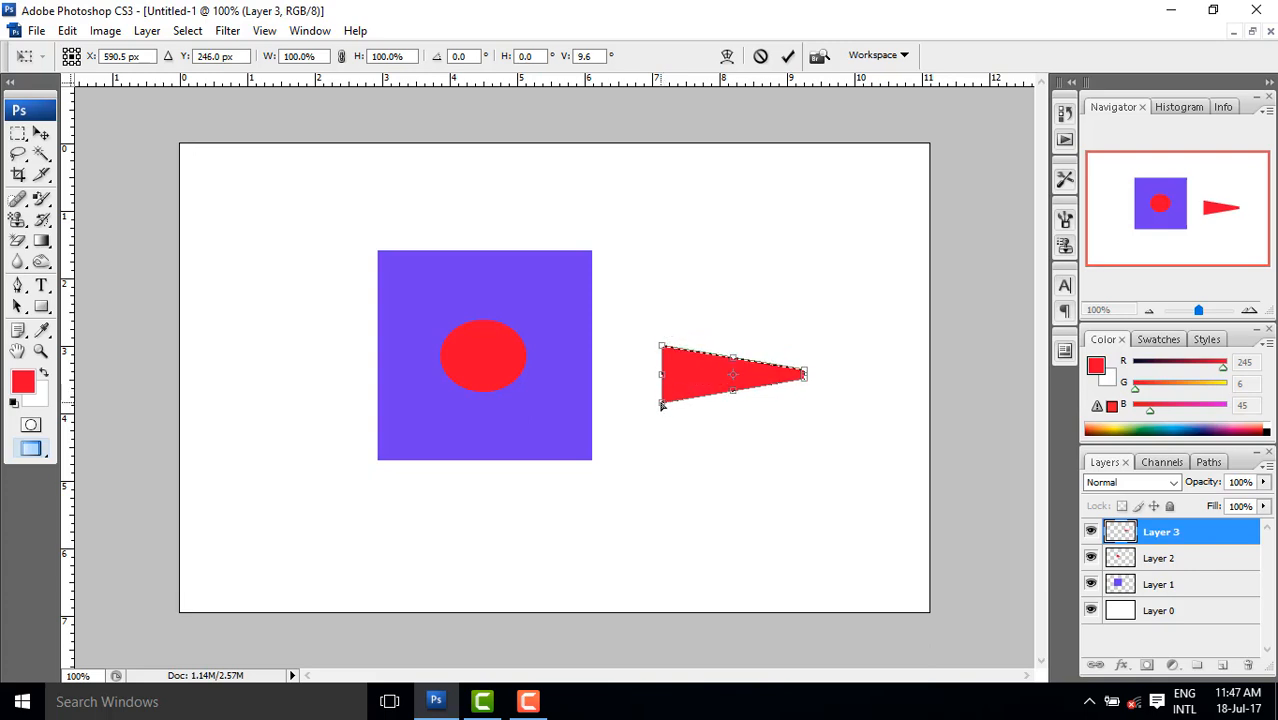
pyautogui.moveTo(662, 404); pyautogui.dragTo(662, 438)
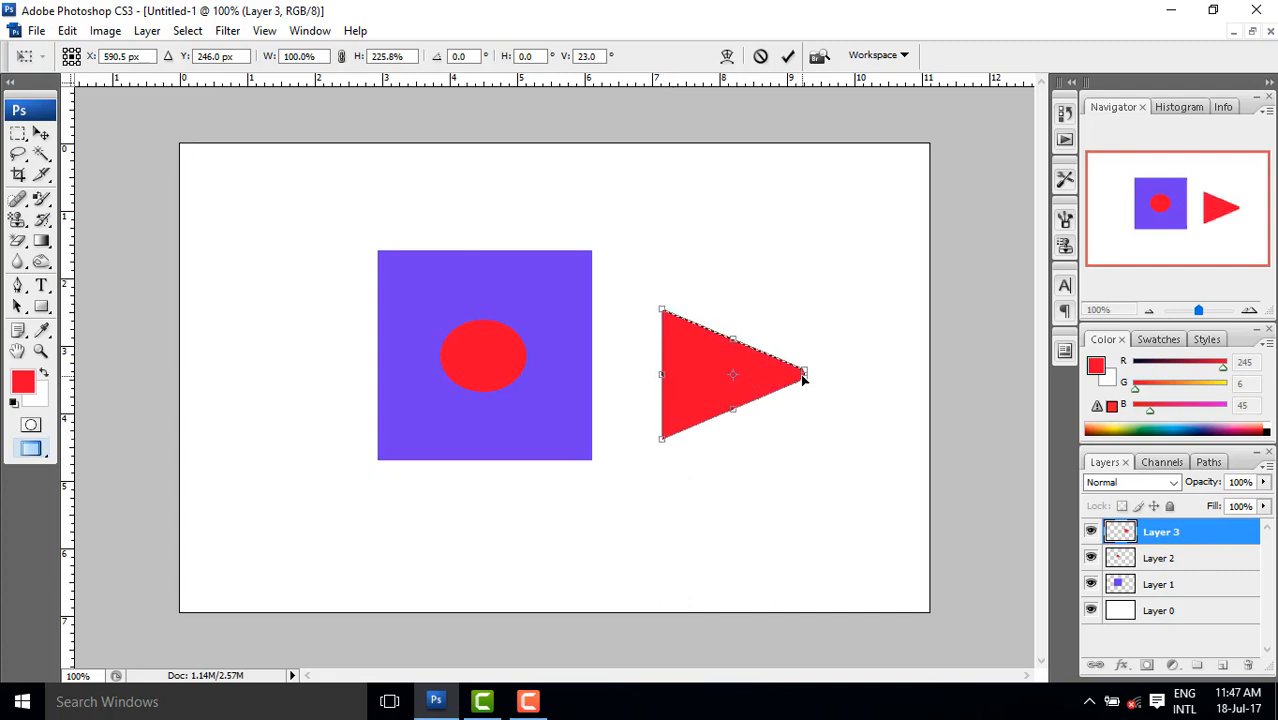
pyautogui.press('Return')
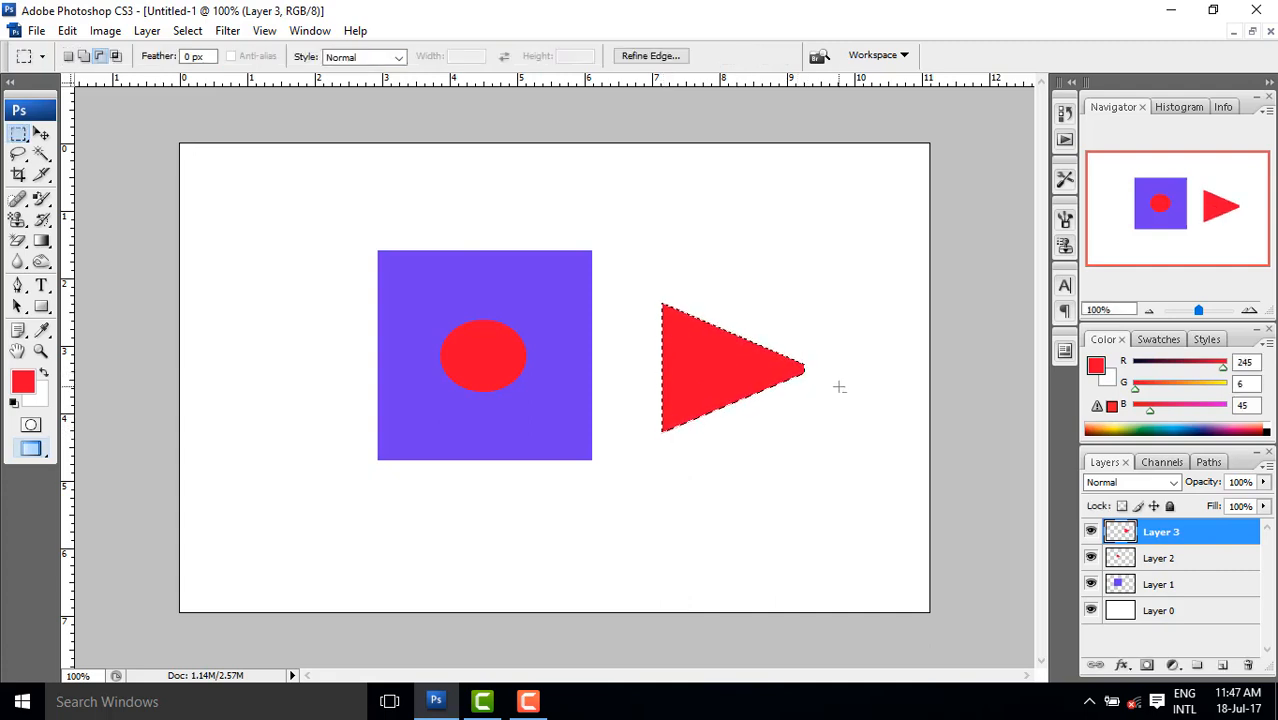
pyautogui.hotkey('ctrl', 'd')
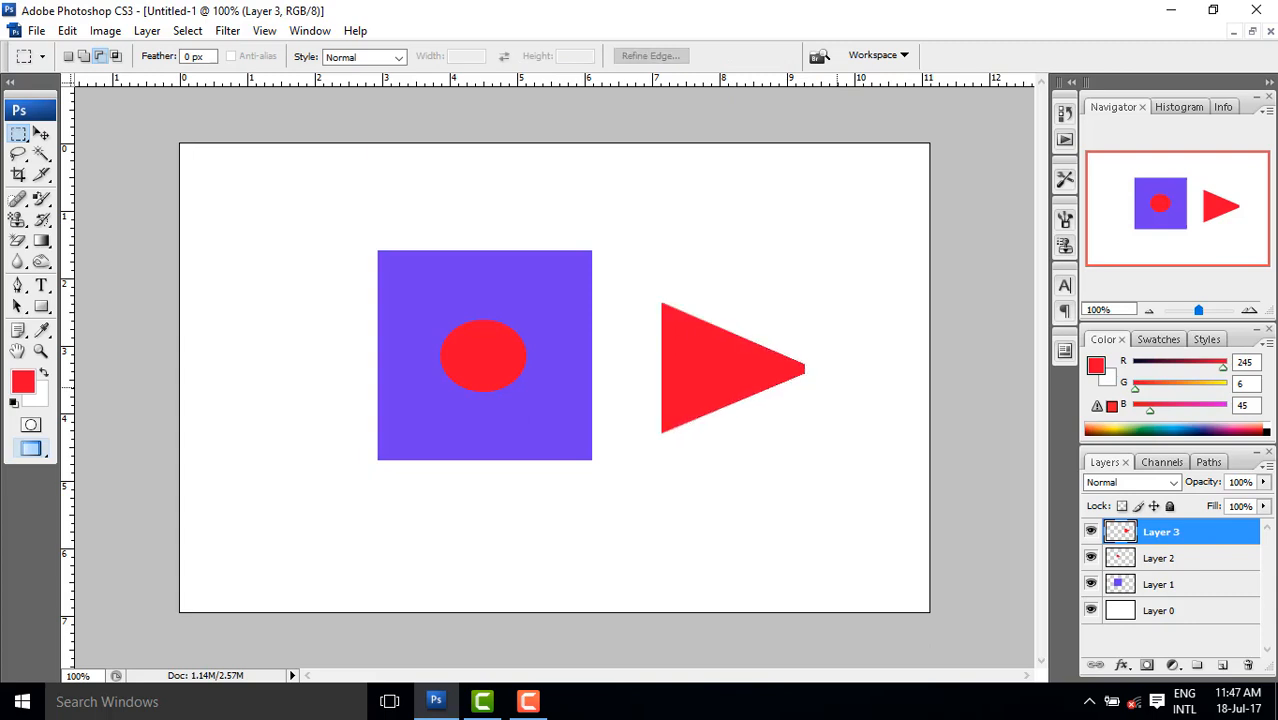
# Step: Move the red triangle to the purple square's lower-right corner, rotated about 40° and scaled to about 68%
pyautogui.hotkey('ctrl', 't')
pyautogui.moveTo(741, 370); pyautogui.dragTo(560, 428)
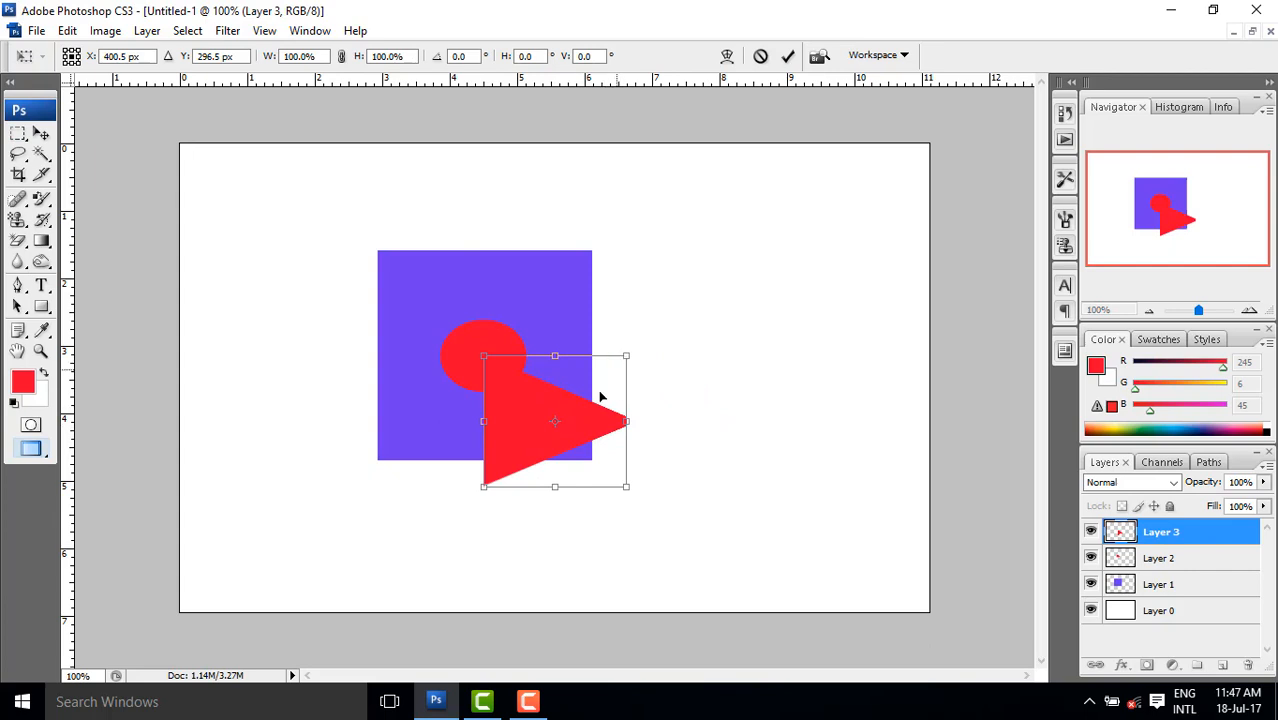
pyautogui.moveTo(639, 353); pyautogui.dragTo(668, 419)
pyautogui.moveTo(577, 441)
pyautogui.mouseDown()
pyautogui.moveTo(565, 428)
pyautogui.moveTo(575, 440)
pyautogui.mouseUp()
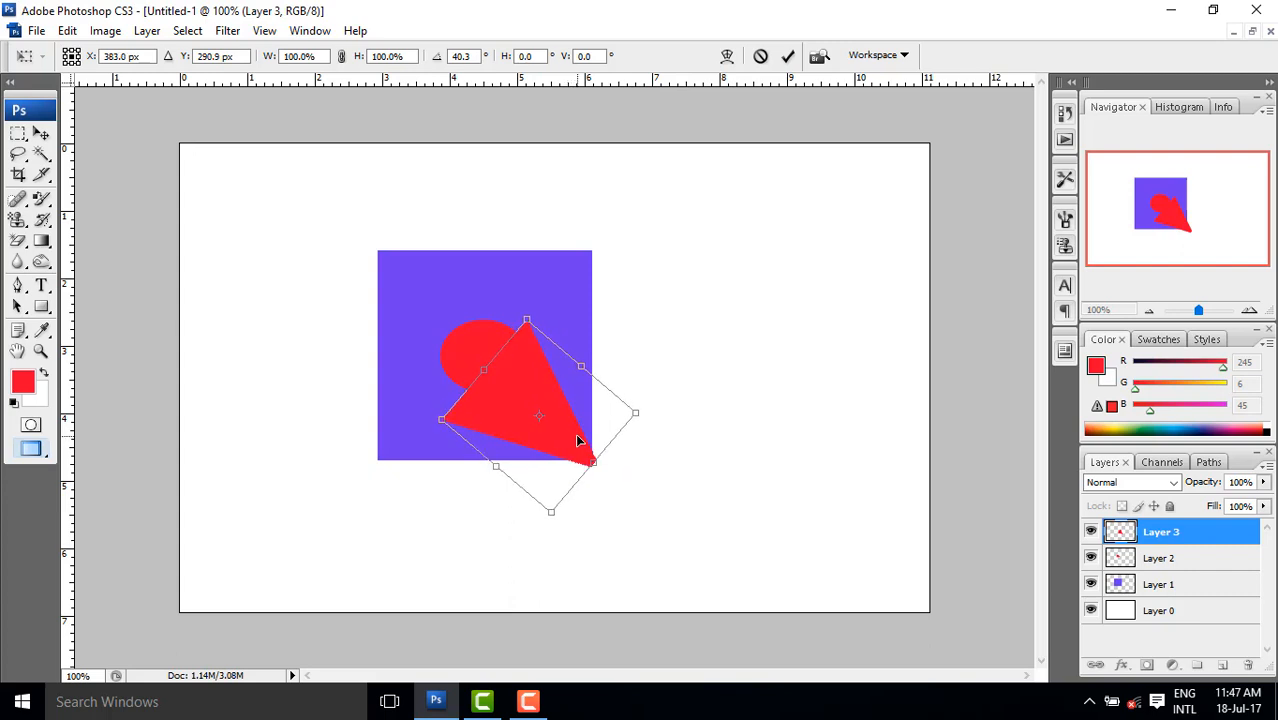
pyautogui.moveTo(529, 322); pyautogui.dragTo(552, 405)
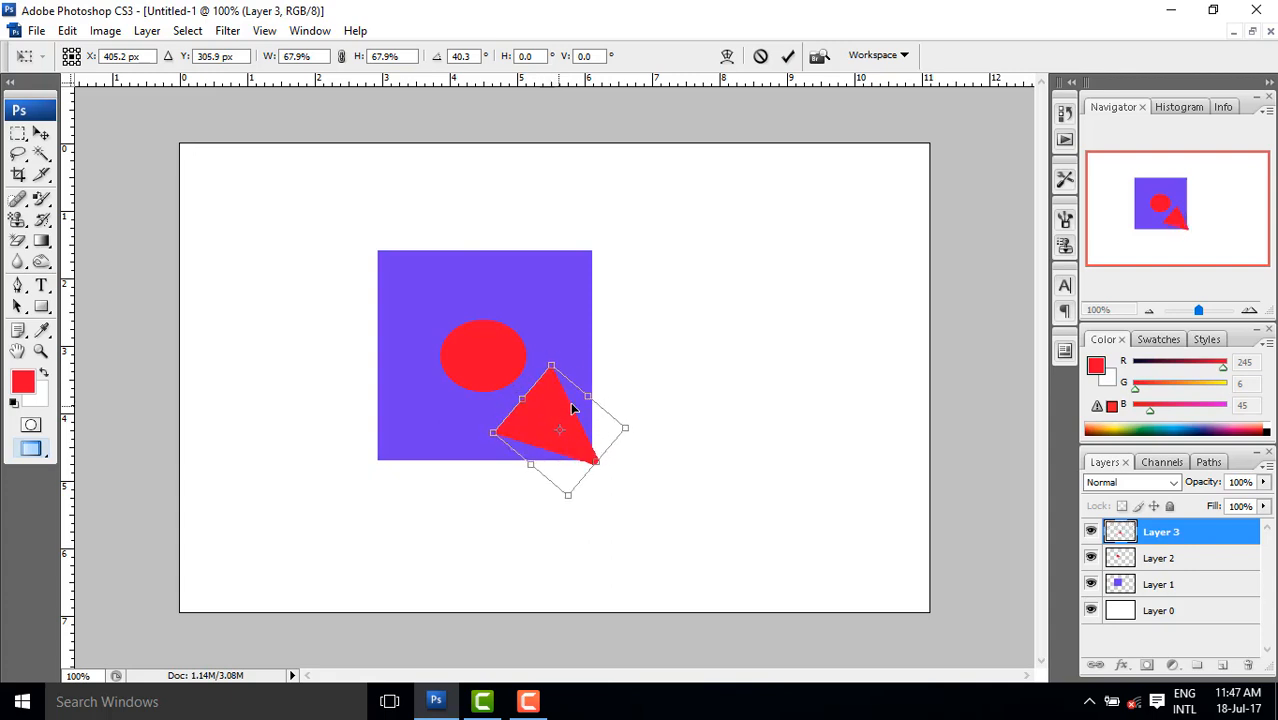
pyautogui.keyDown('ctrl'); pyautogui.click(633, 400); pyautogui.keyUp('ctrl')
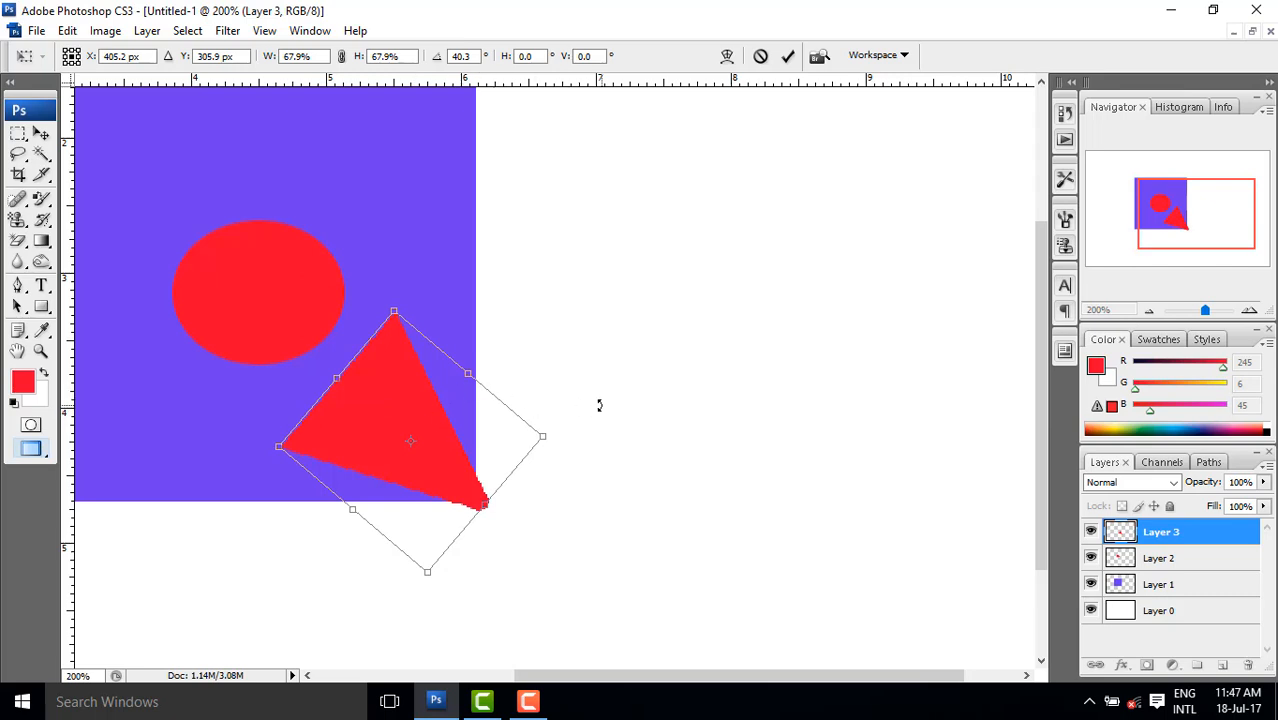
pyautogui.press('Return')
# Step: Delete the part of the triangle that sticks out past the purple square's right edge, using a rectangular selection, and deselect
pyautogui.press('m')
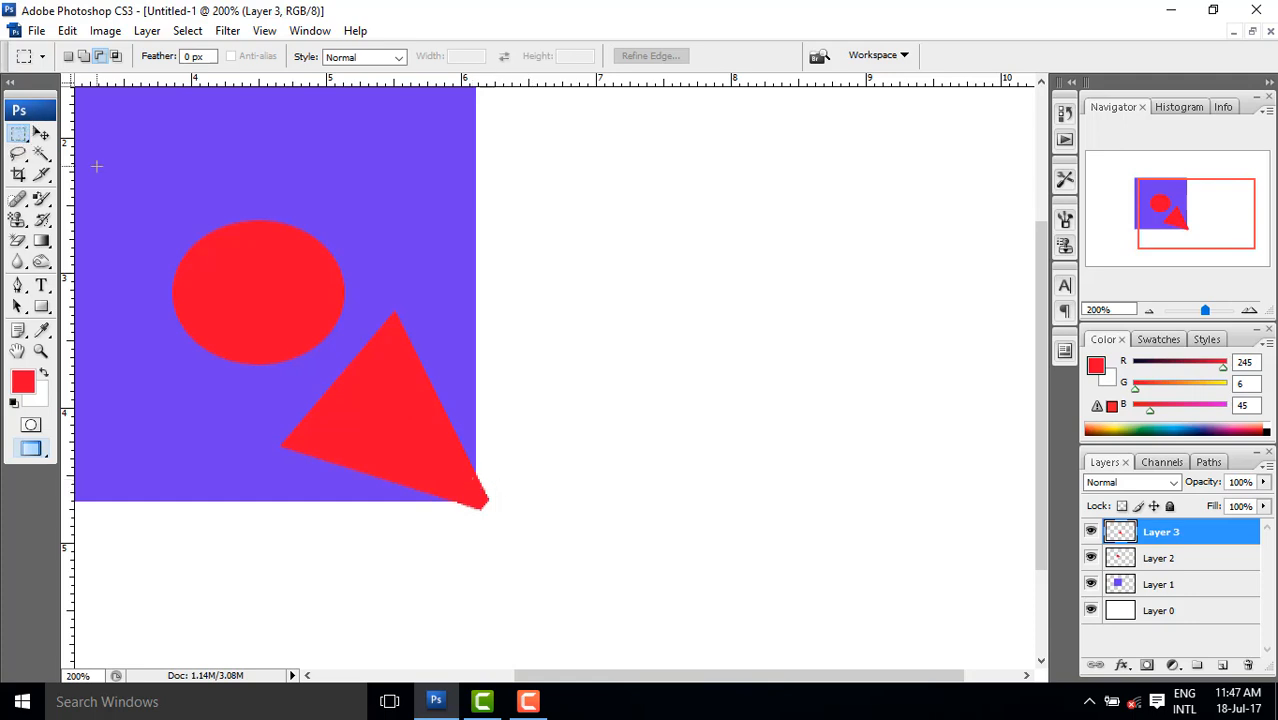
pyautogui.moveTo(487, 221); pyautogui.dragTo(643, 582)
pyautogui.press('Left')
pyautogui.press('Left')
pyautogui.press('Left')
pyautogui.press('Left')
pyautogui.press('Left')
pyautogui.press('Left')
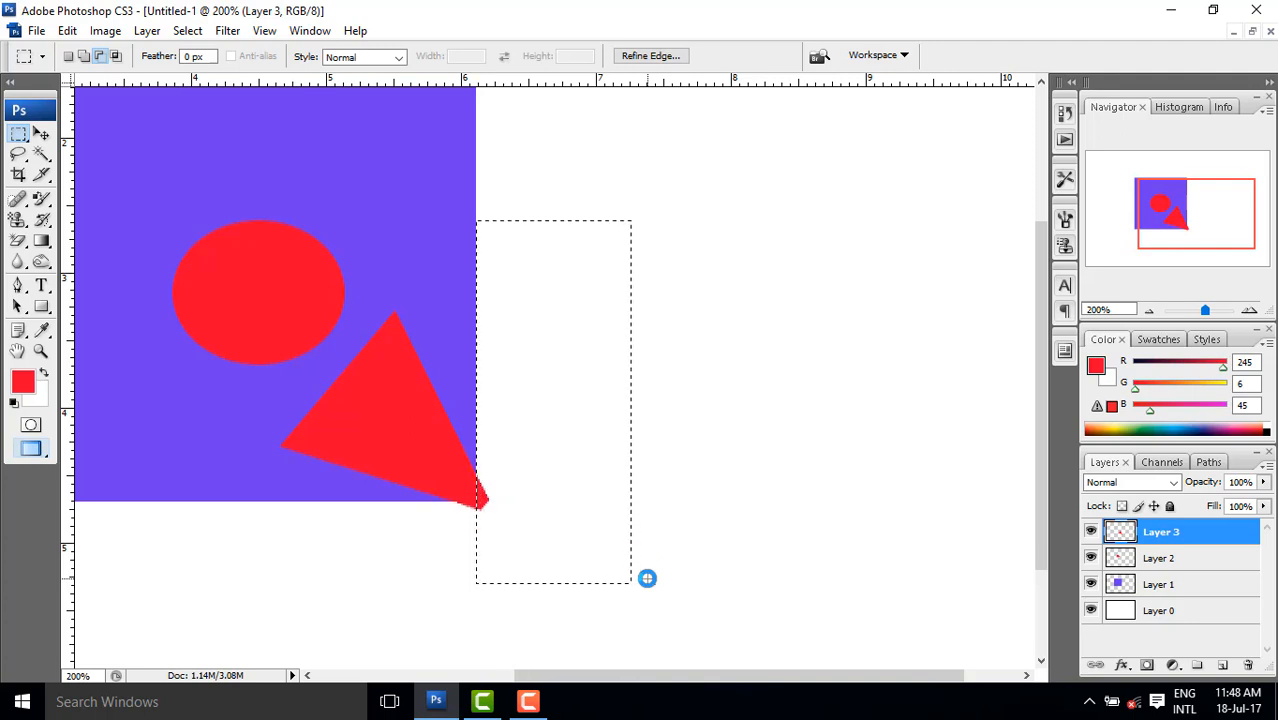
pyautogui.press('Delete')
pyautogui.click(635, 581)
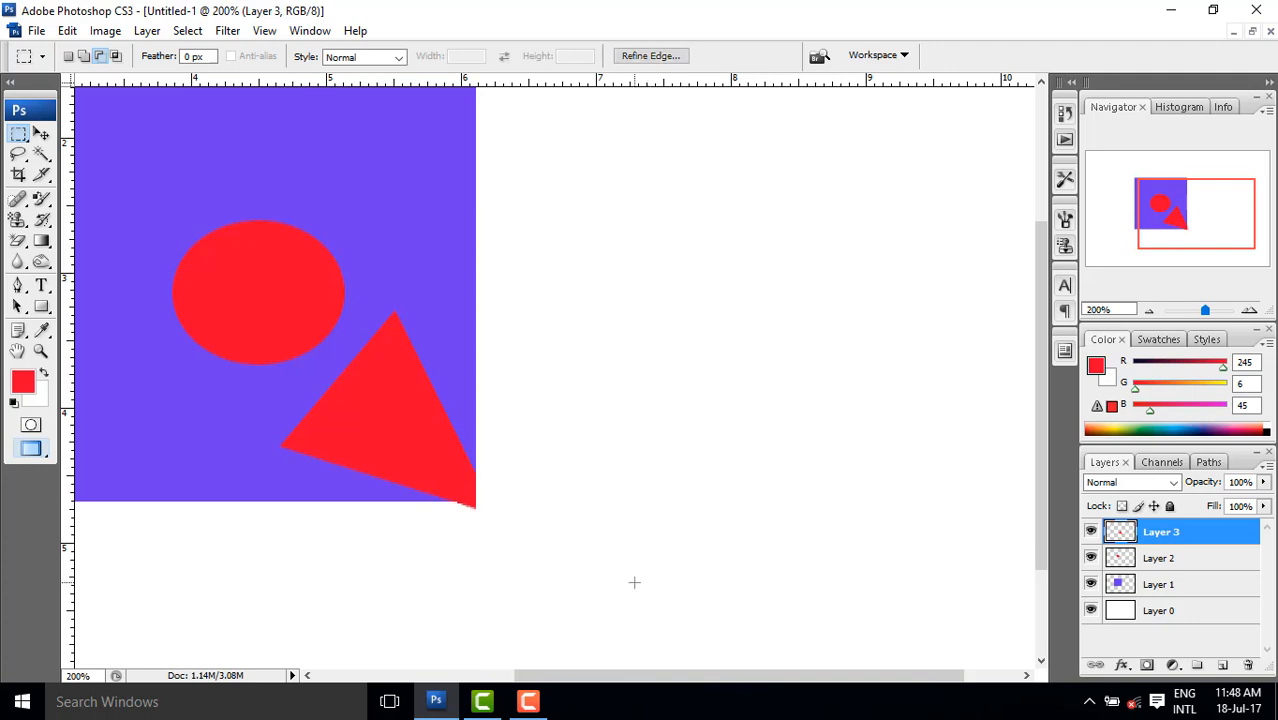
# Step: Delete the part of the triangle that extends below the purple square's bottom edge, using a rectangular selection, and deselect
pyautogui.moveTo(641, 578); pyautogui.dragTo(289, 520)
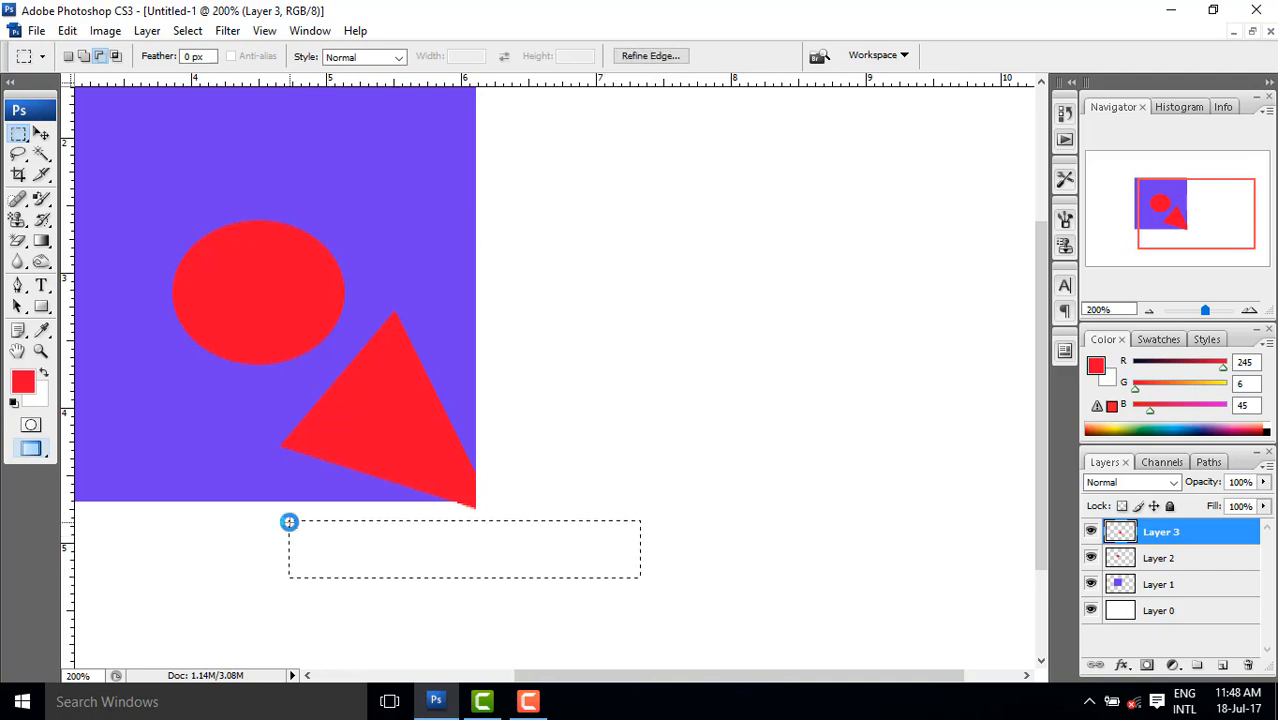
pyautogui.press('Up')
pyautogui.press('Up')
pyautogui.press('Up')
pyautogui.press('Up')
pyautogui.press('Up')
pyautogui.press('Up')
pyautogui.press('Up')
pyautogui.press('Up')
pyautogui.press('Up')
pyautogui.press('Up')
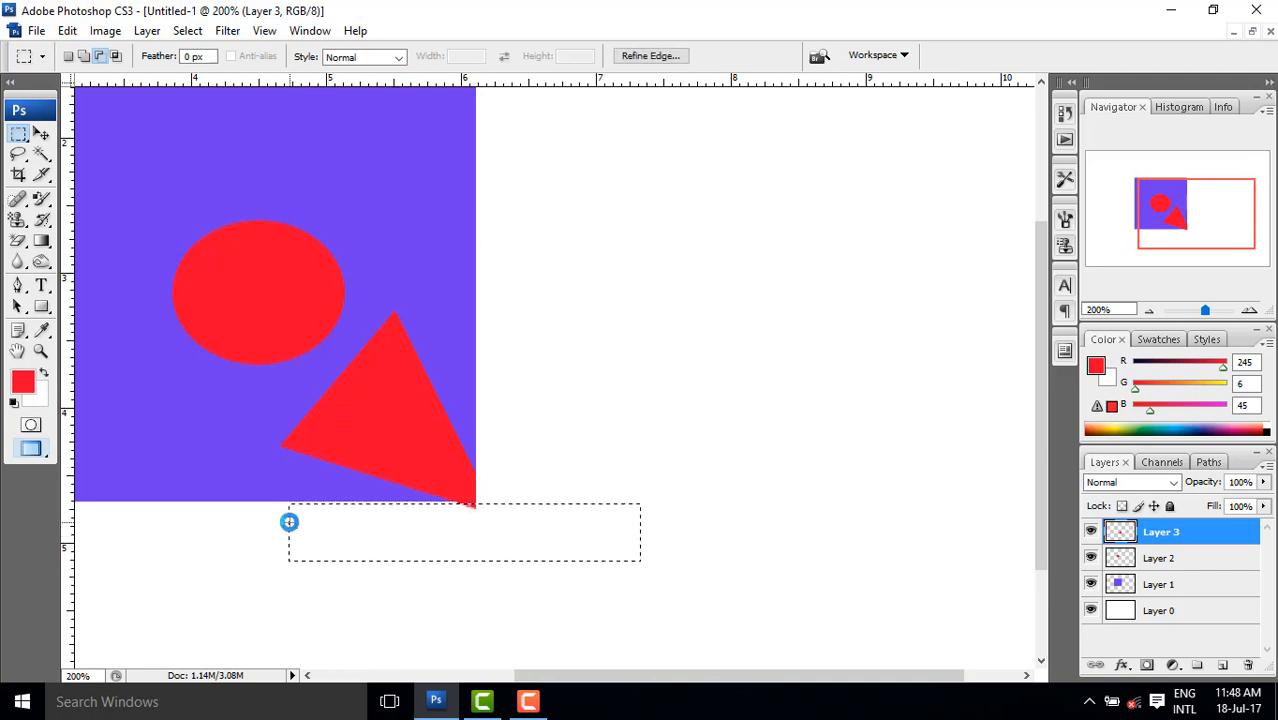
pyautogui.press('Delete')
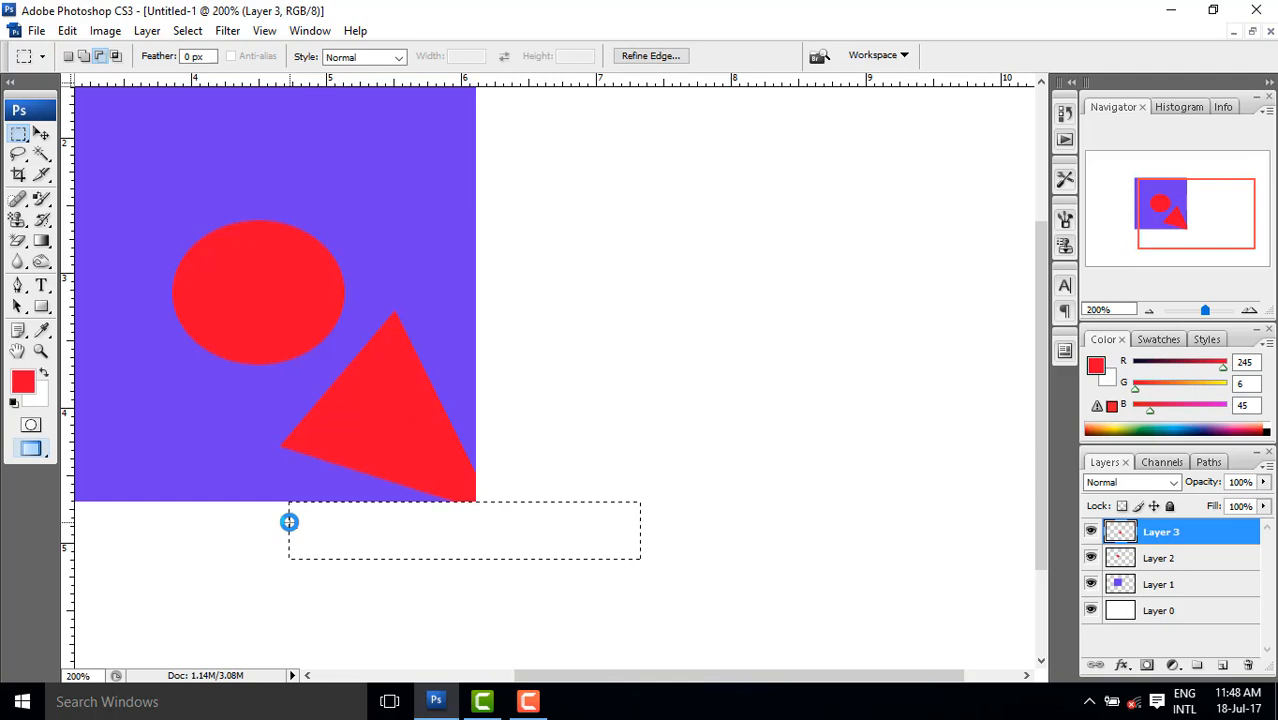
pyautogui.hotkey('ctrl', 'd')
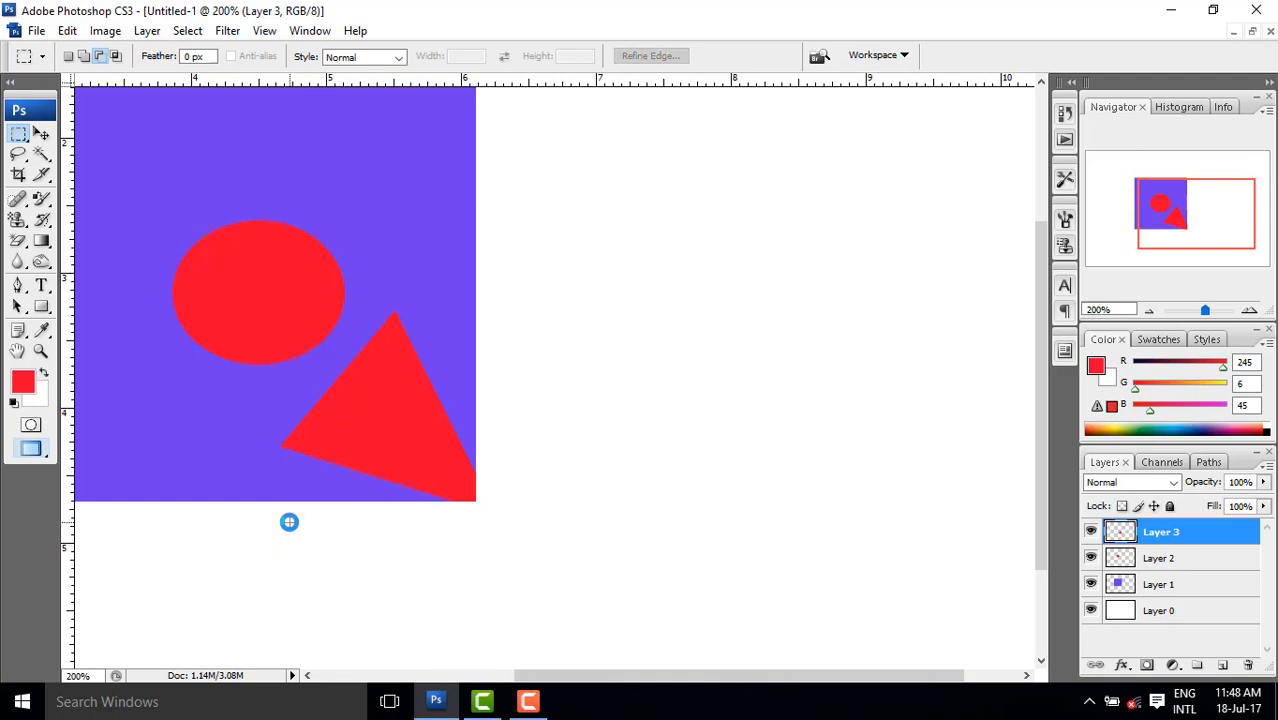
pyautogui.keyDown('alt'); pyautogui.click(374, 484); pyautogui.keyUp('alt')
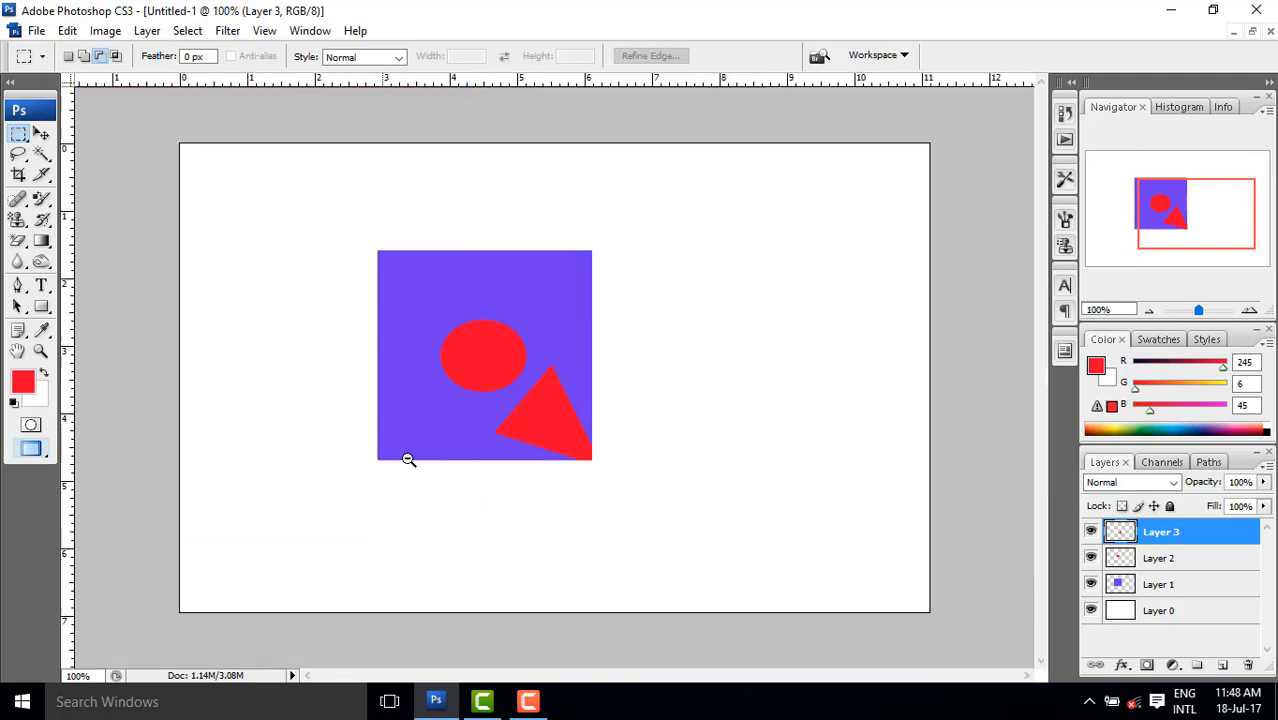
# Step: Copy the red ellipse to the purple square's upper-right corner and shrink the copy to about 0.6 by 0.5 inches
pyautogui.click(40, 133)
pyautogui.rightClick(469, 354)
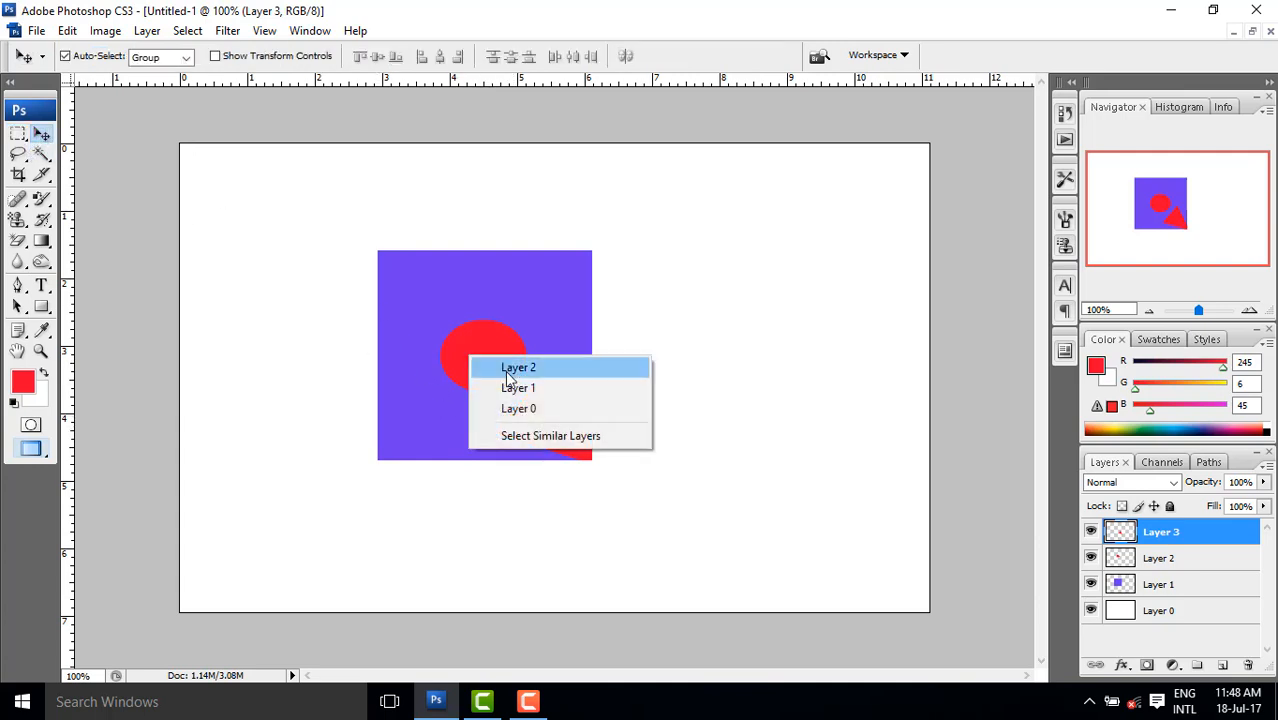
pyautogui.click(503, 365)
pyautogui.moveTo(499, 367); pyautogui.dragTo(557, 306)
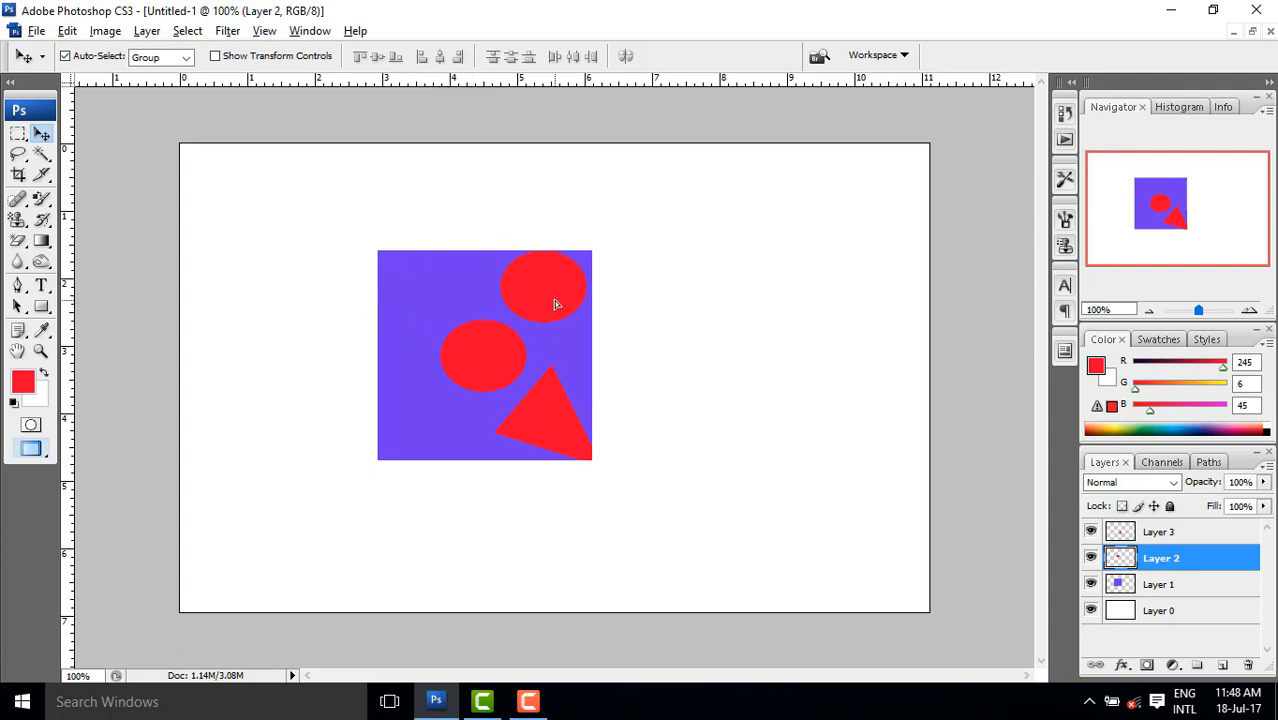
pyautogui.hotkey('ctrl', 't')
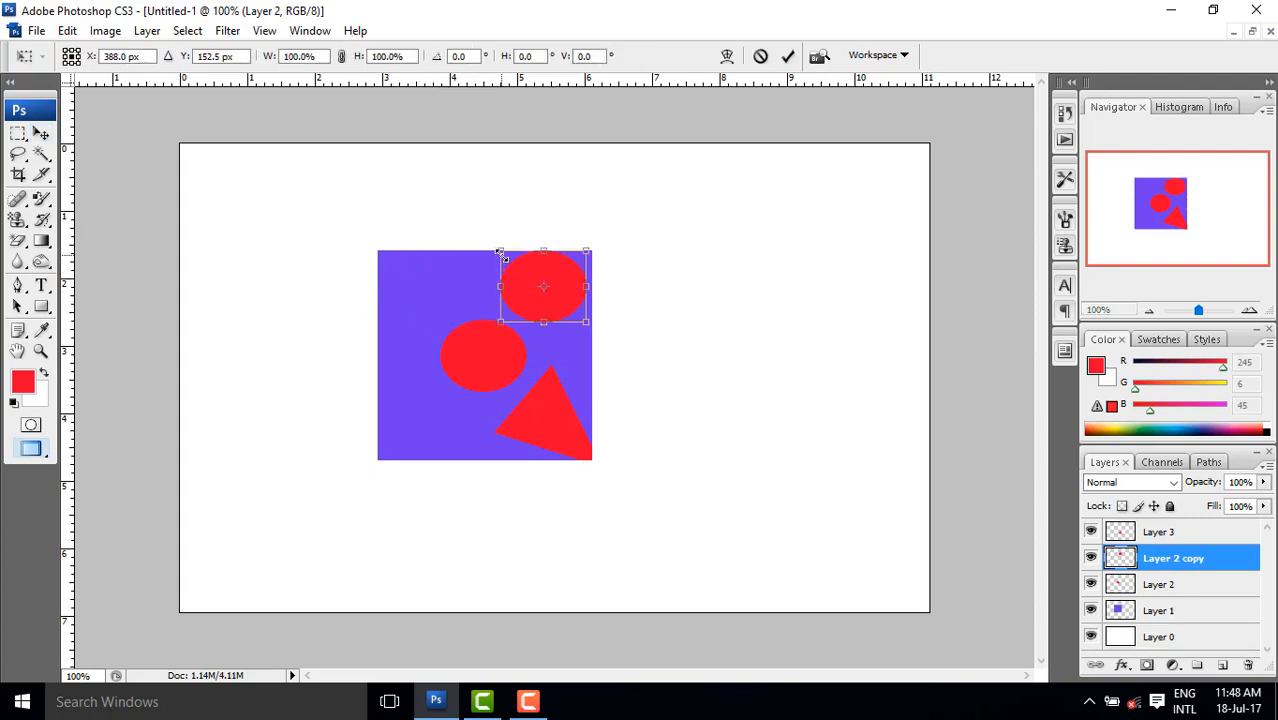
pyautogui.moveTo(501, 254); pyautogui.dragTo(534, 292)
pyautogui.hotkey('ctrl', 'z')
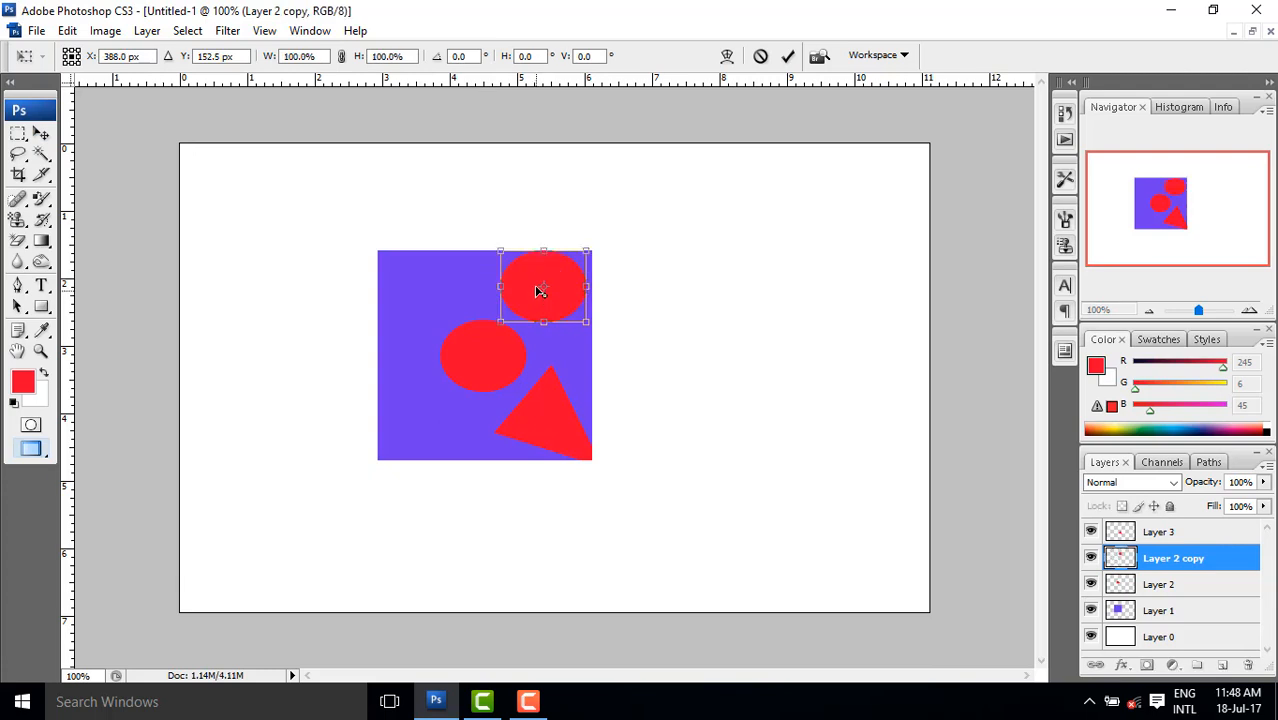
pyautogui.moveTo(499, 253); pyautogui.dragTo(562, 285)
pyautogui.press('Return')
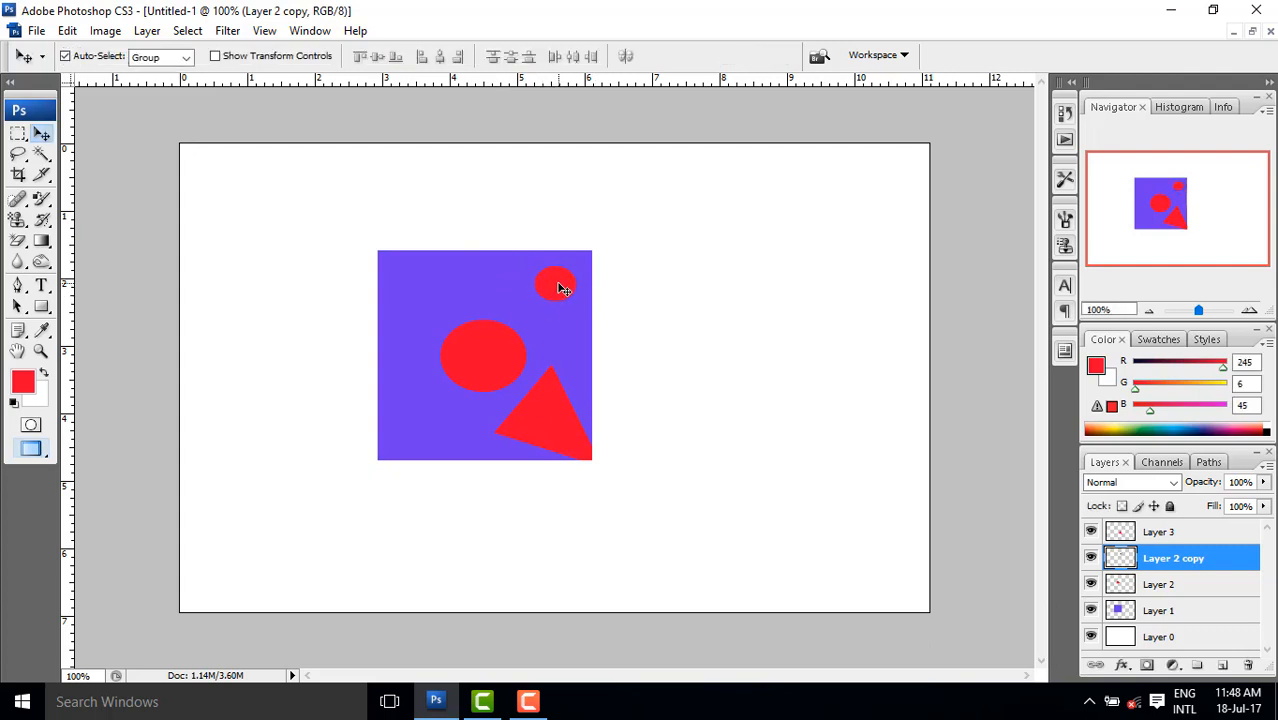
# Step: Copy the small ellipse to the square's lower-left and upper-left corners, and shift the upper-right and lower-left ones closer to their corners
pyautogui.moveTo(464, 413); pyautogui.dragTo(415, 276)
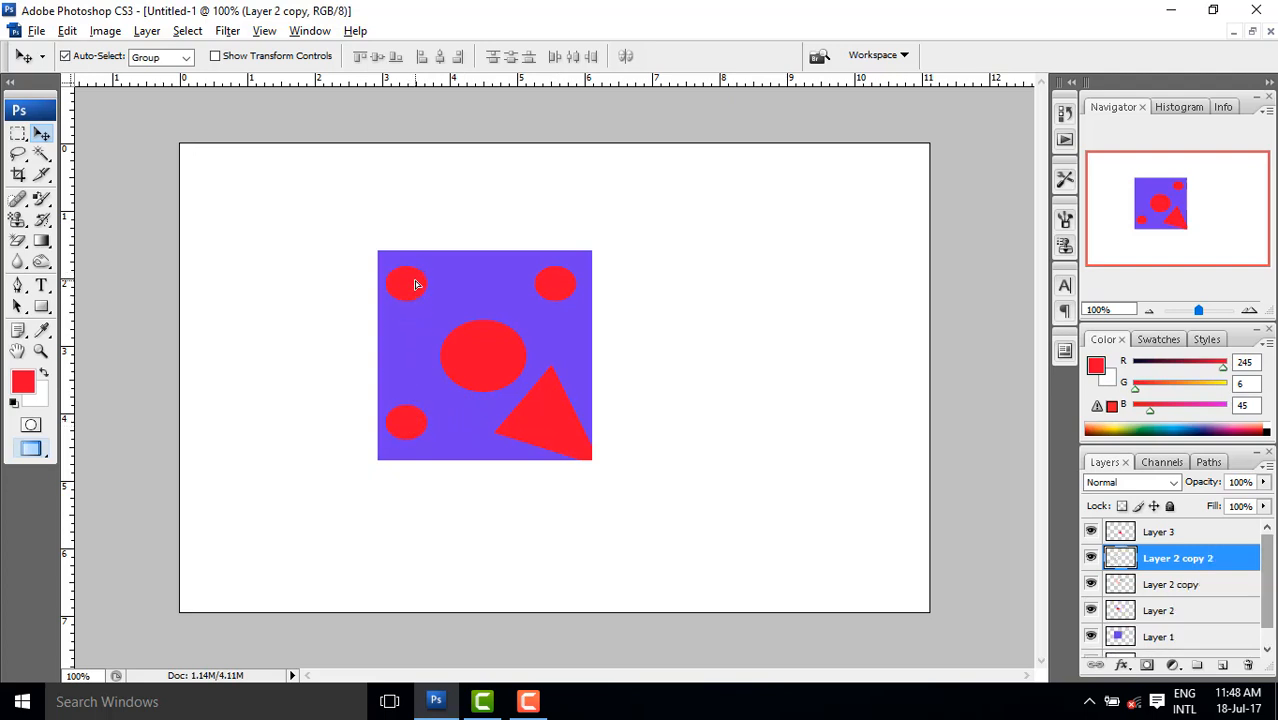
pyautogui.rightClick(548, 282)
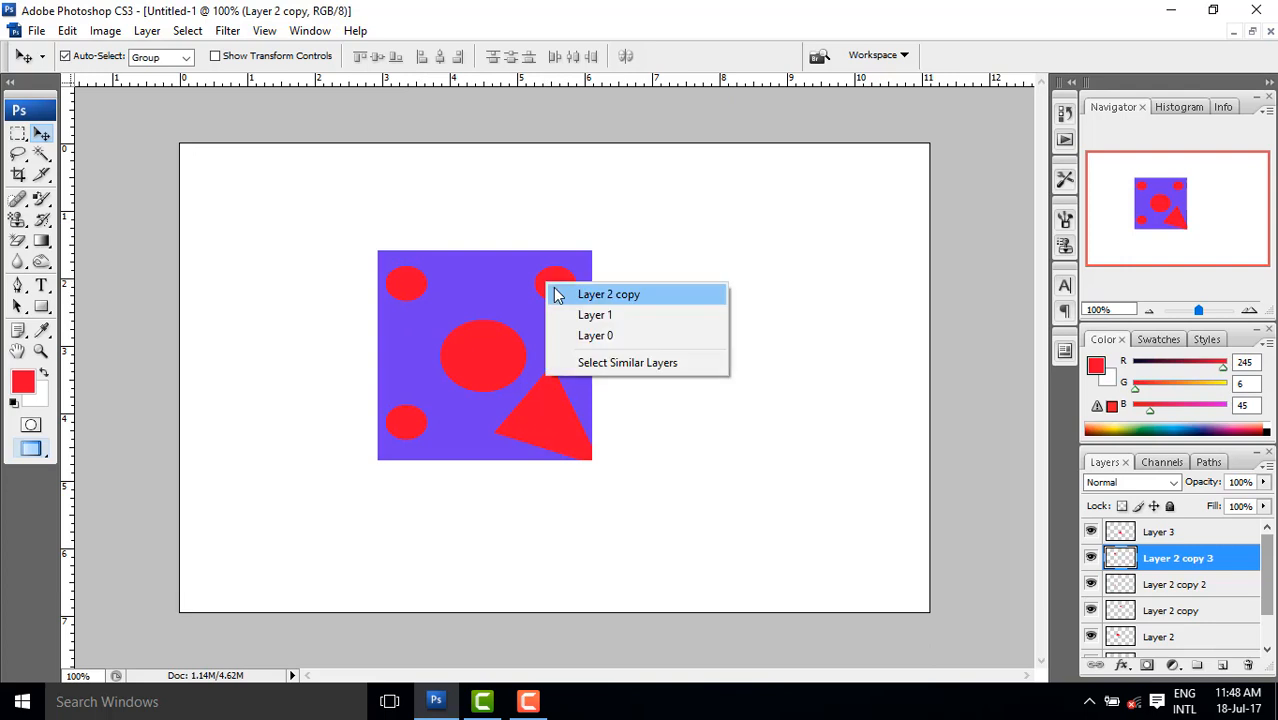
pyautogui.click(561, 294)
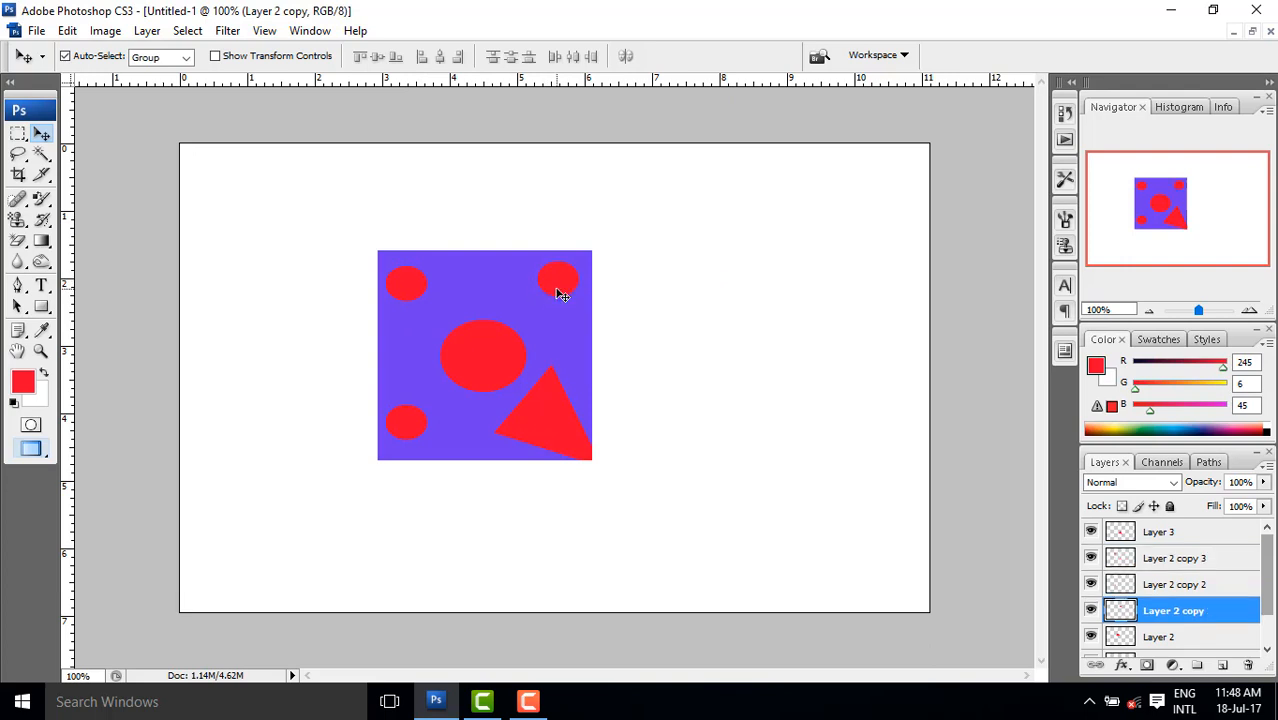
pyautogui.rightClick(420, 420)
pyautogui.click(424, 428)
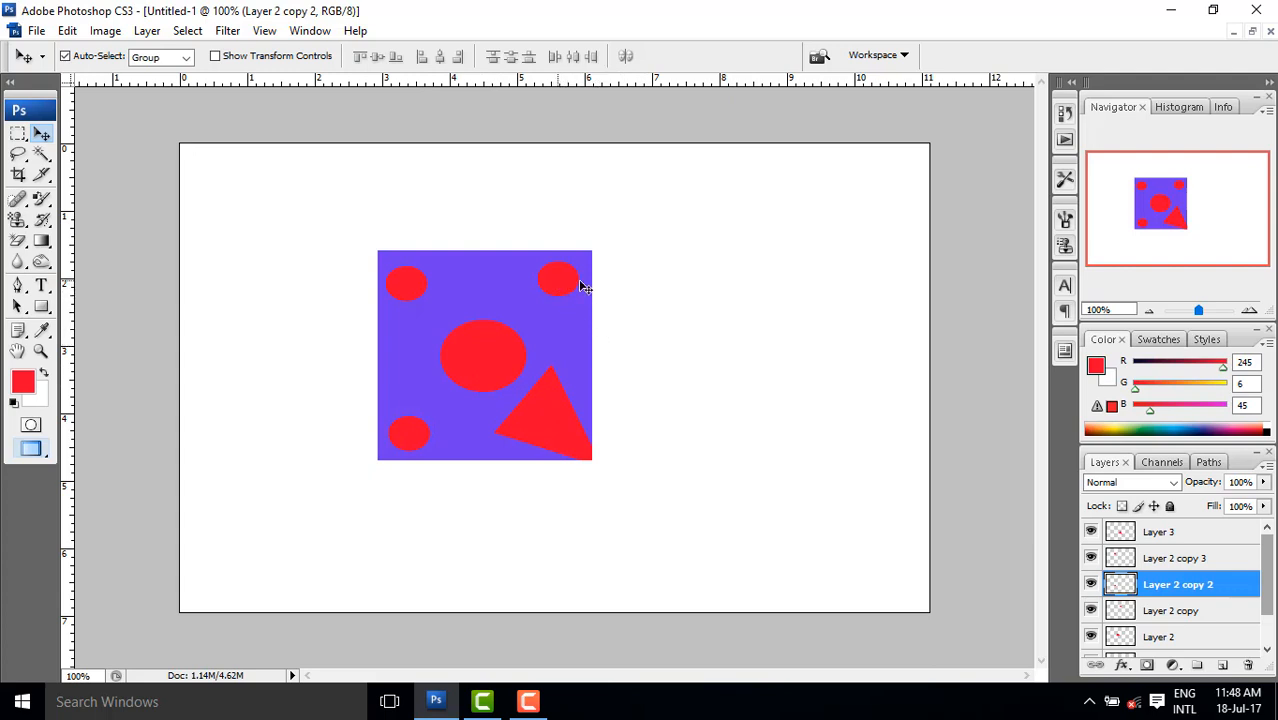
# Step: Merge all layers from Layer 1 up to Layer 3, excluding Layer 0, and check the merged layer by toggling its visibility
pyautogui.click(680, 296)
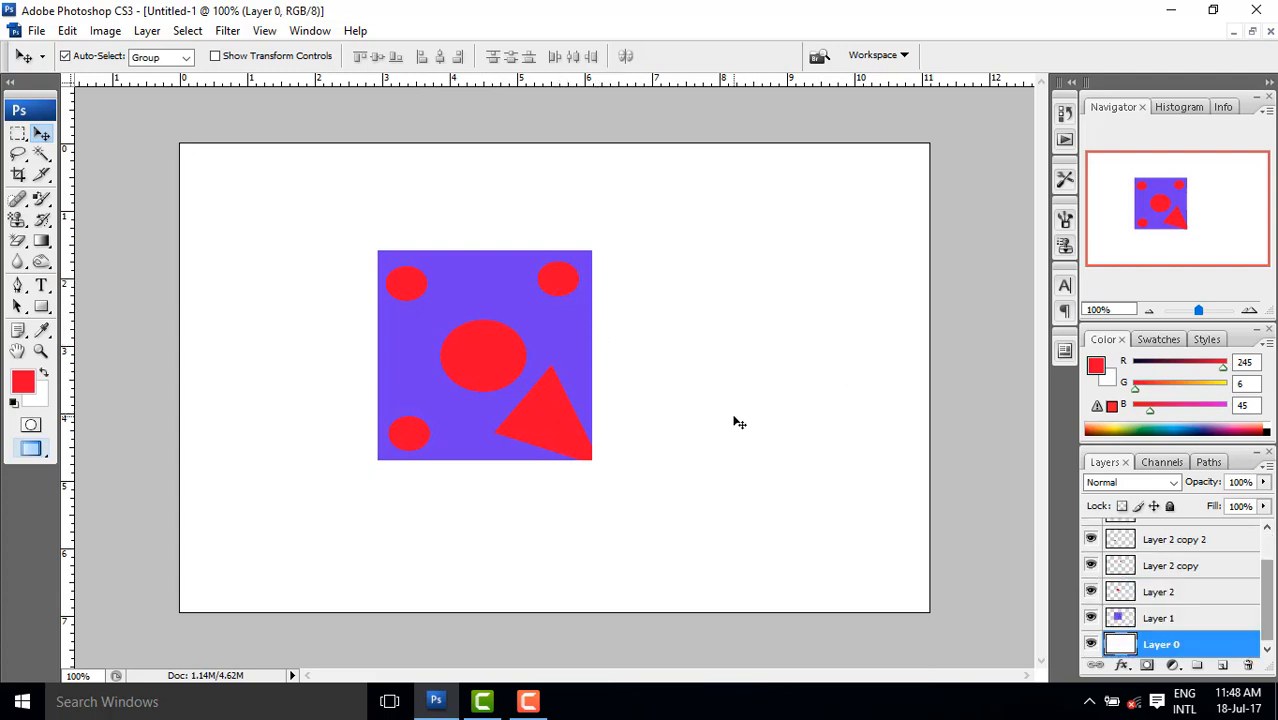
pyautogui.keyDown('shift'); pyautogui.click(1160, 620); pyautogui.keyUp('shift')
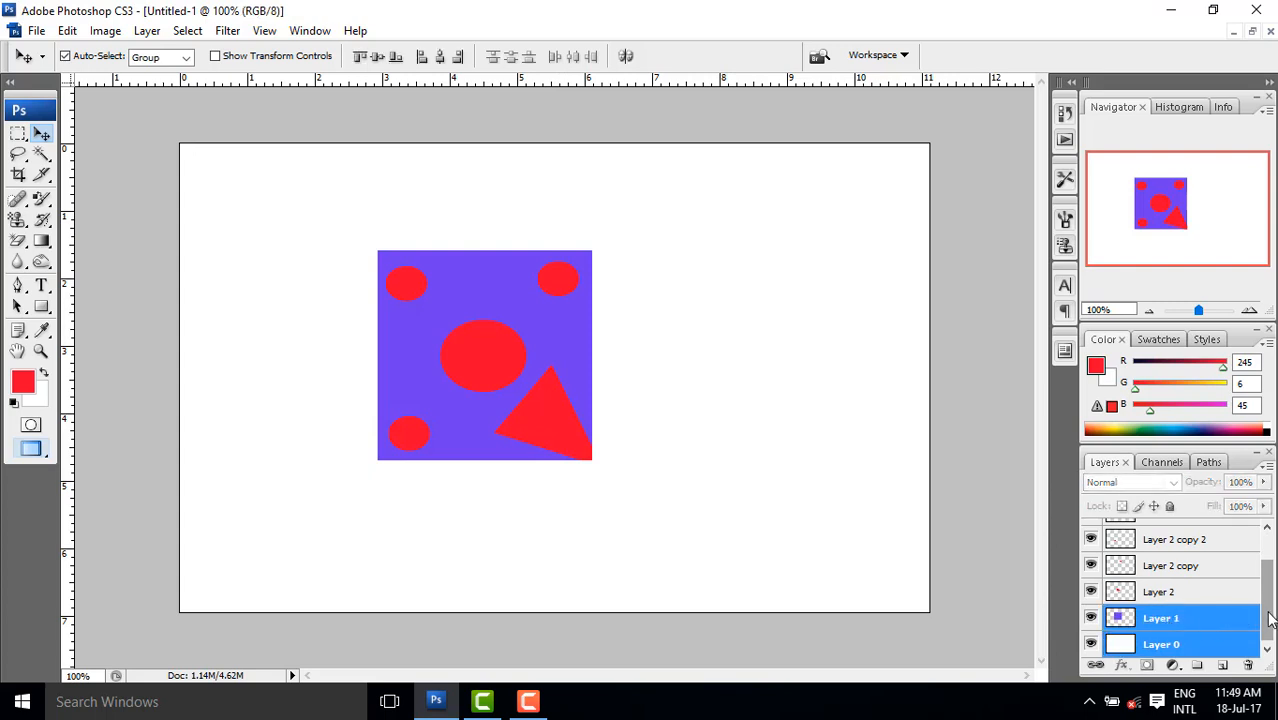
pyautogui.click(1182, 618)
pyautogui.scroll(2, 1270, 612)
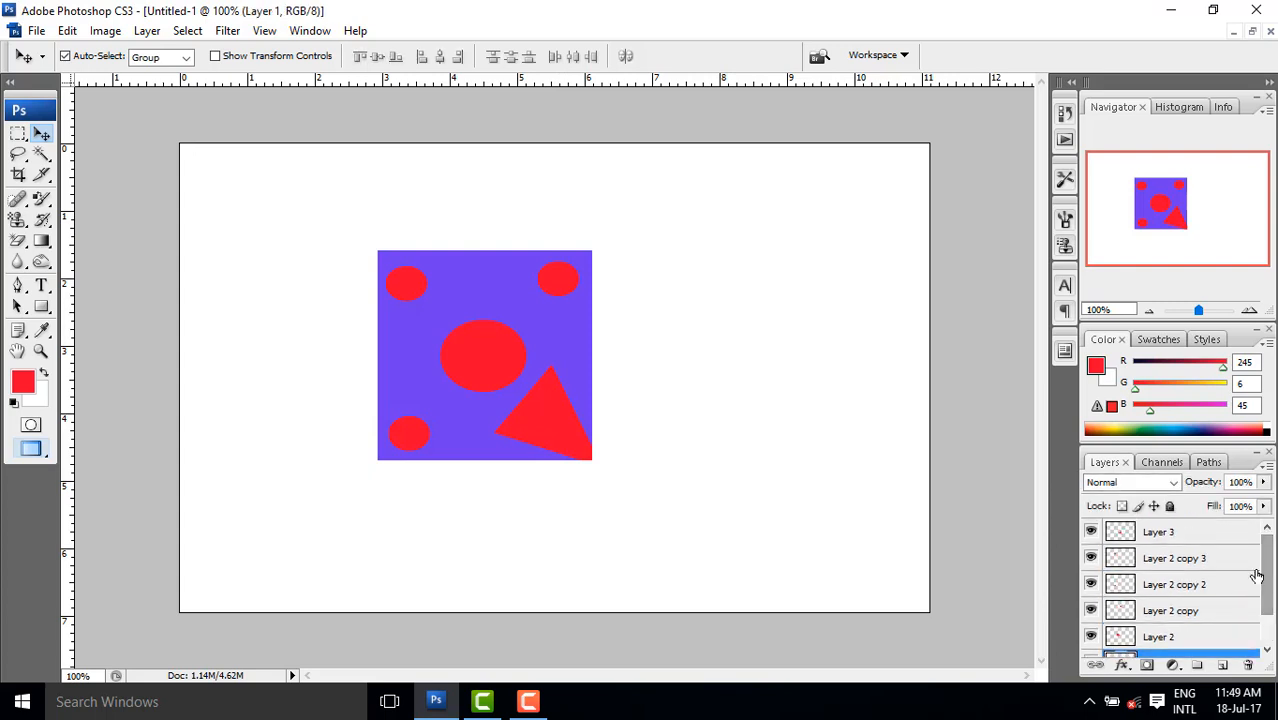
pyautogui.keyDown('shift'); pyautogui.click(1155, 538); pyautogui.keyUp('shift')
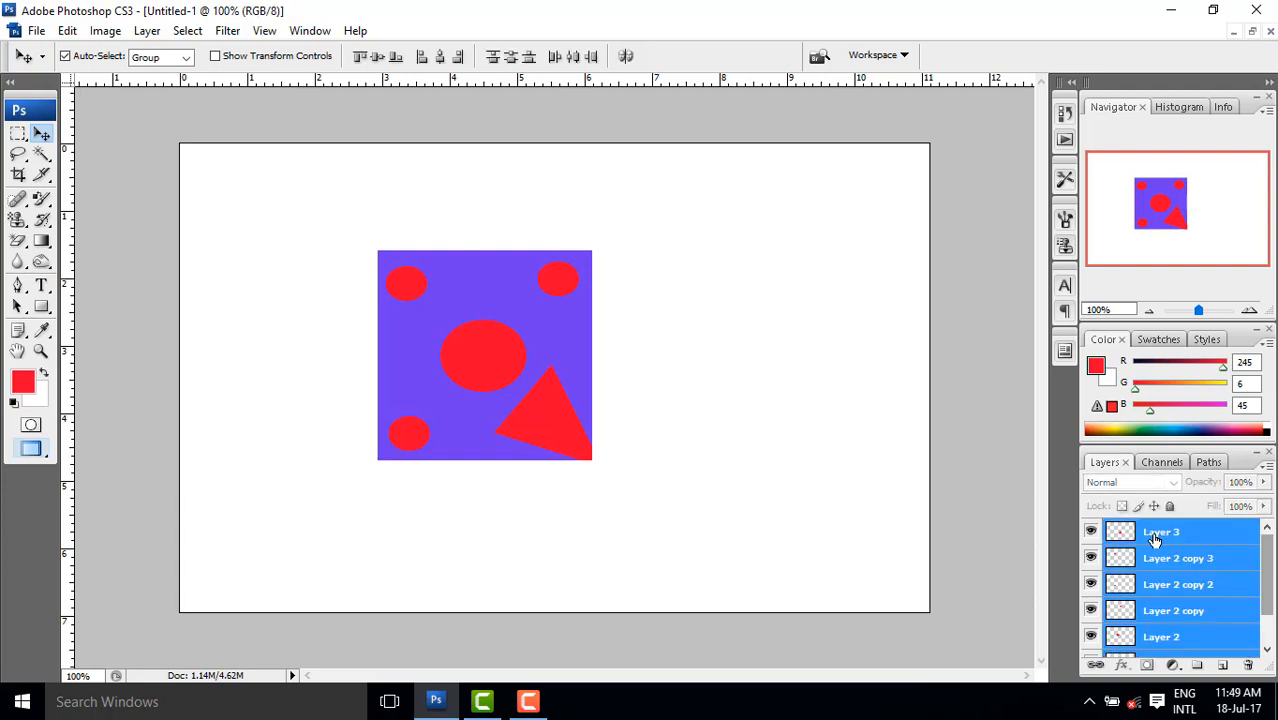
pyautogui.rightClick(1155, 538)
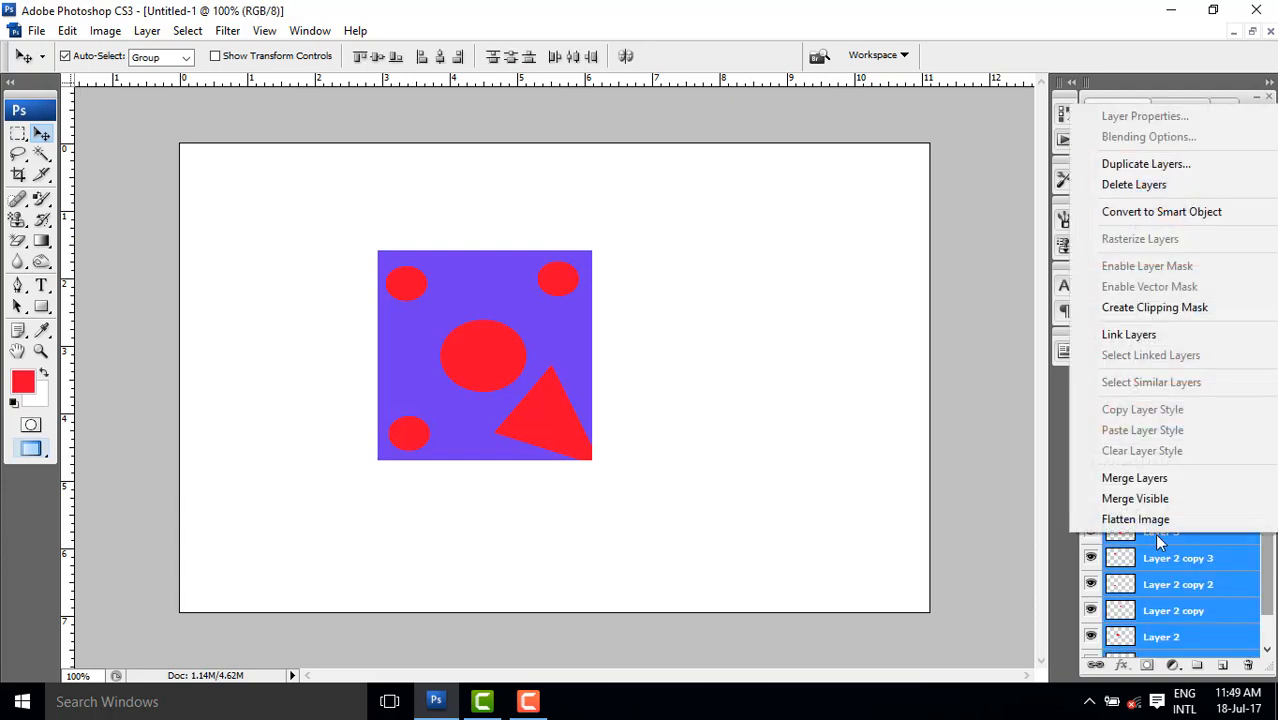
pyautogui.click(1136, 482)
pyautogui.click(1091, 534)
pyautogui.click(1091, 534)
pyautogui.click(1091, 534)
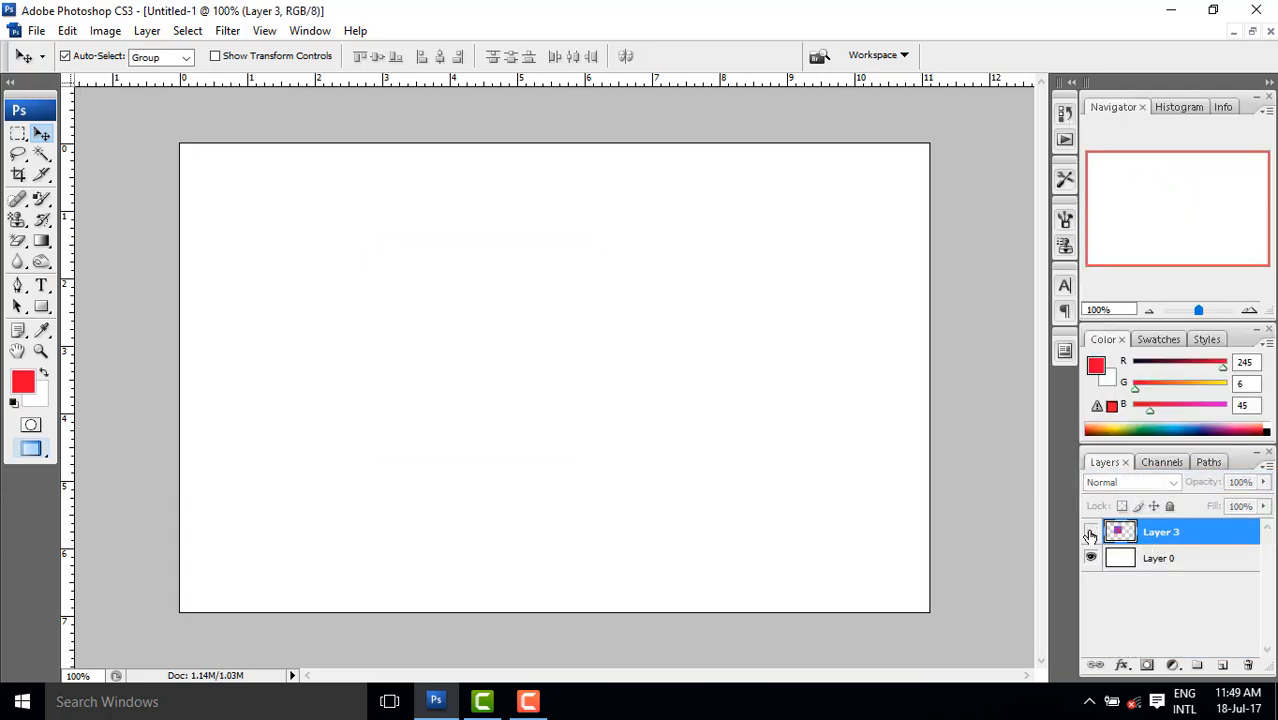
pyautogui.click(1091, 534)
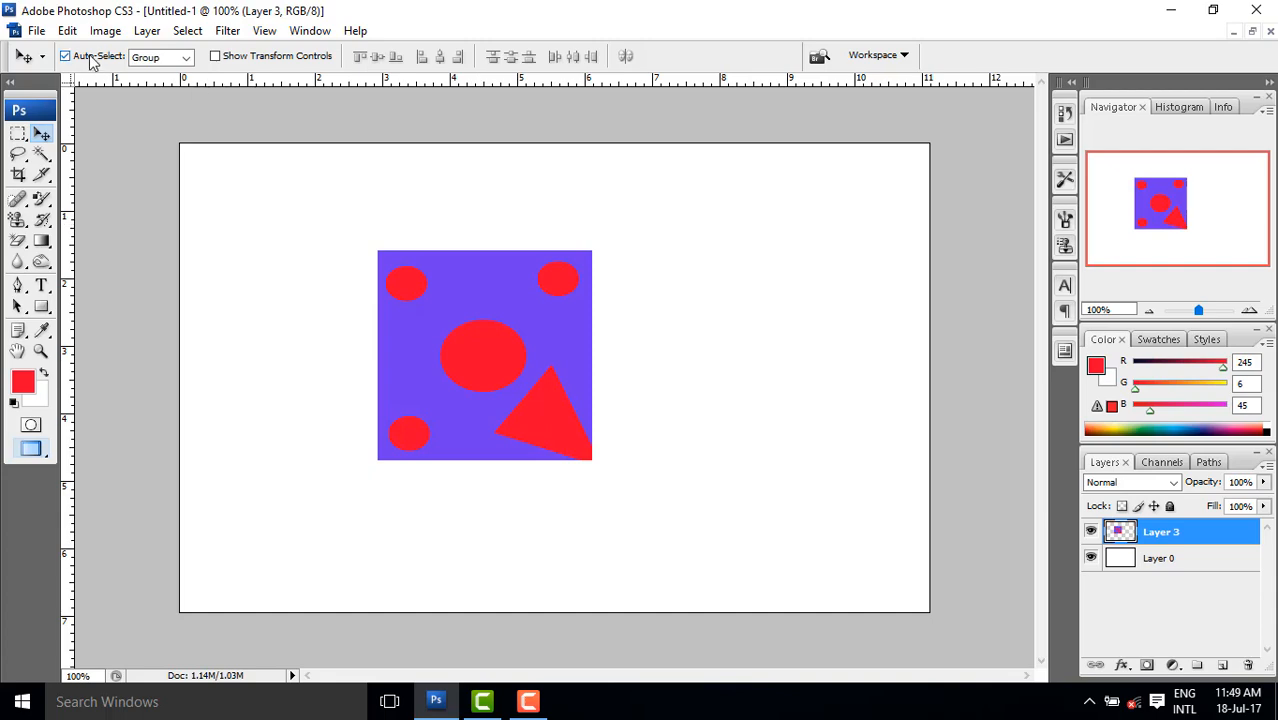
# Step: Outline the merged square with a 5 px centred black (#000000) stroke at 100% opacity
pyautogui.click(67, 30)
pyautogui.click(139, 318)
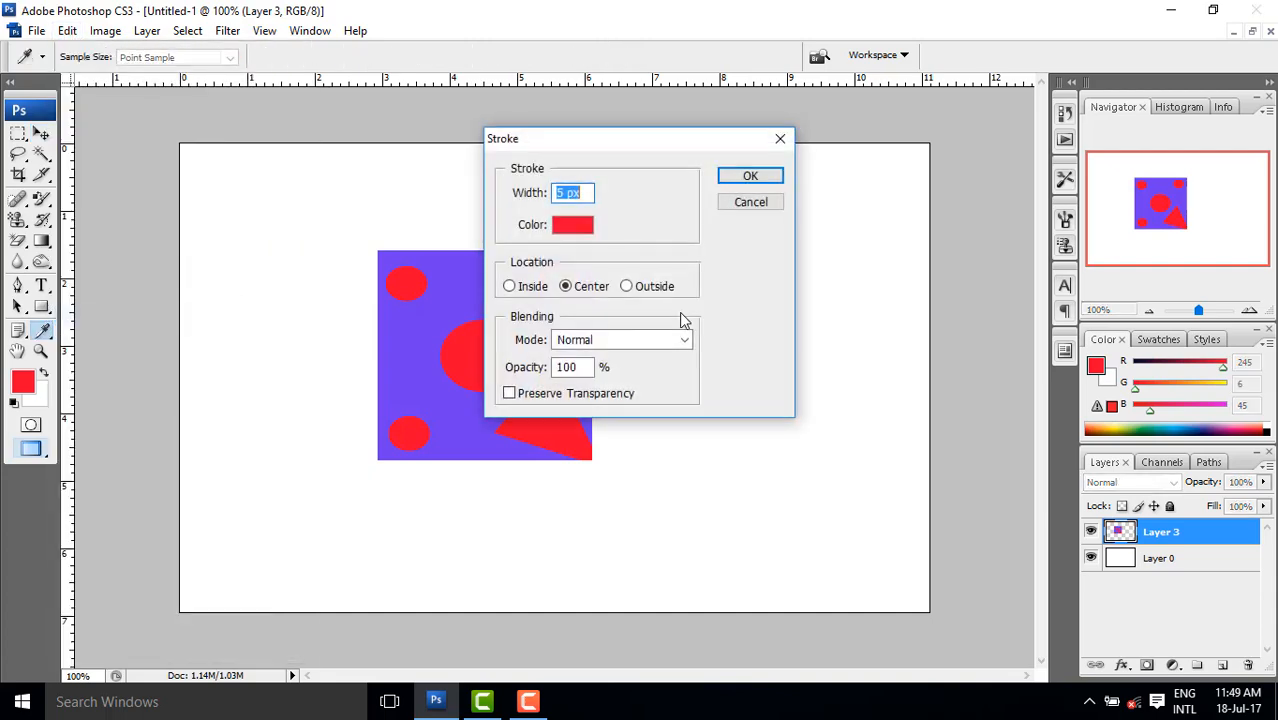
pyautogui.click(565, 226)
pyautogui.moveTo(881, 304); pyautogui.dragTo(921, 418)
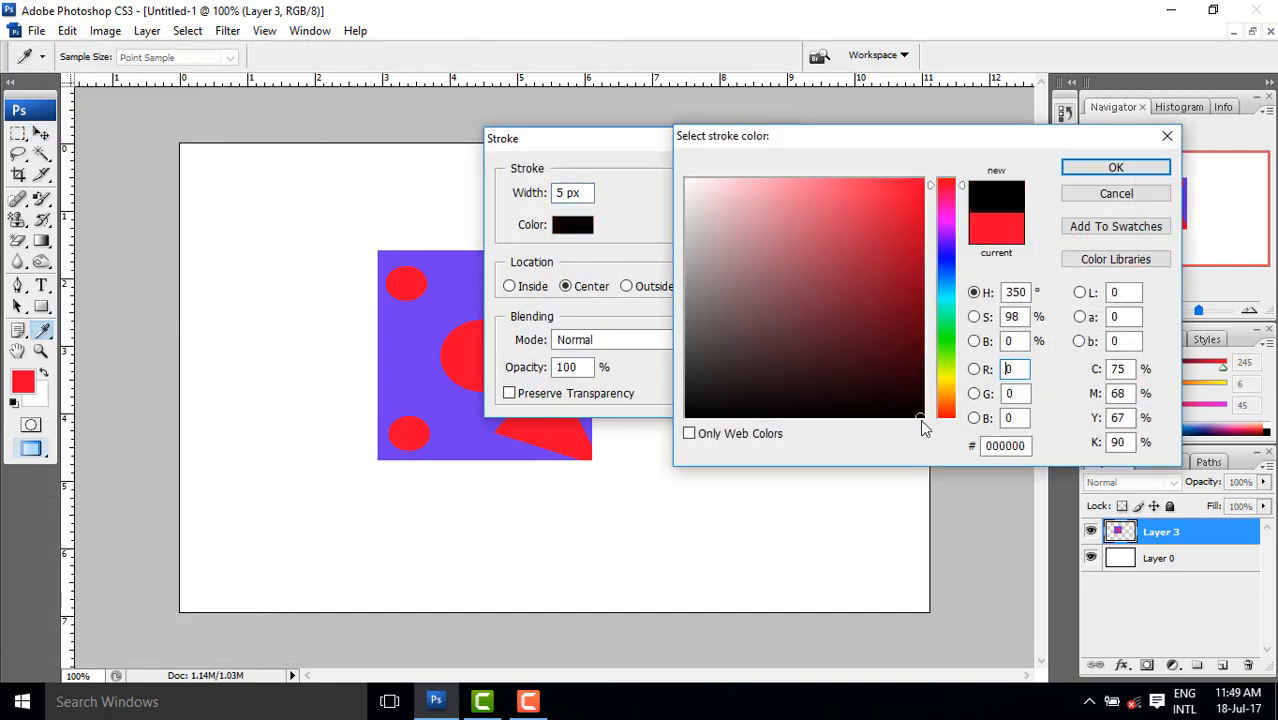
pyautogui.click(1113, 167)
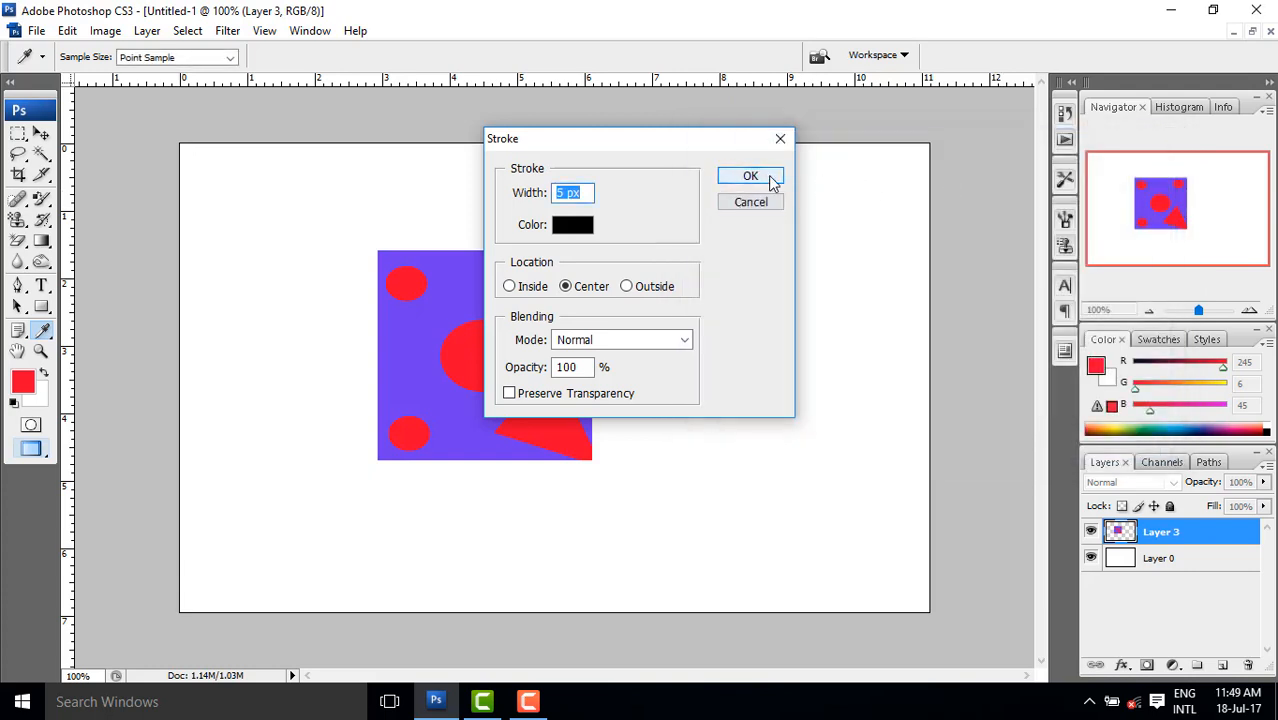
pyautogui.click(766, 176)
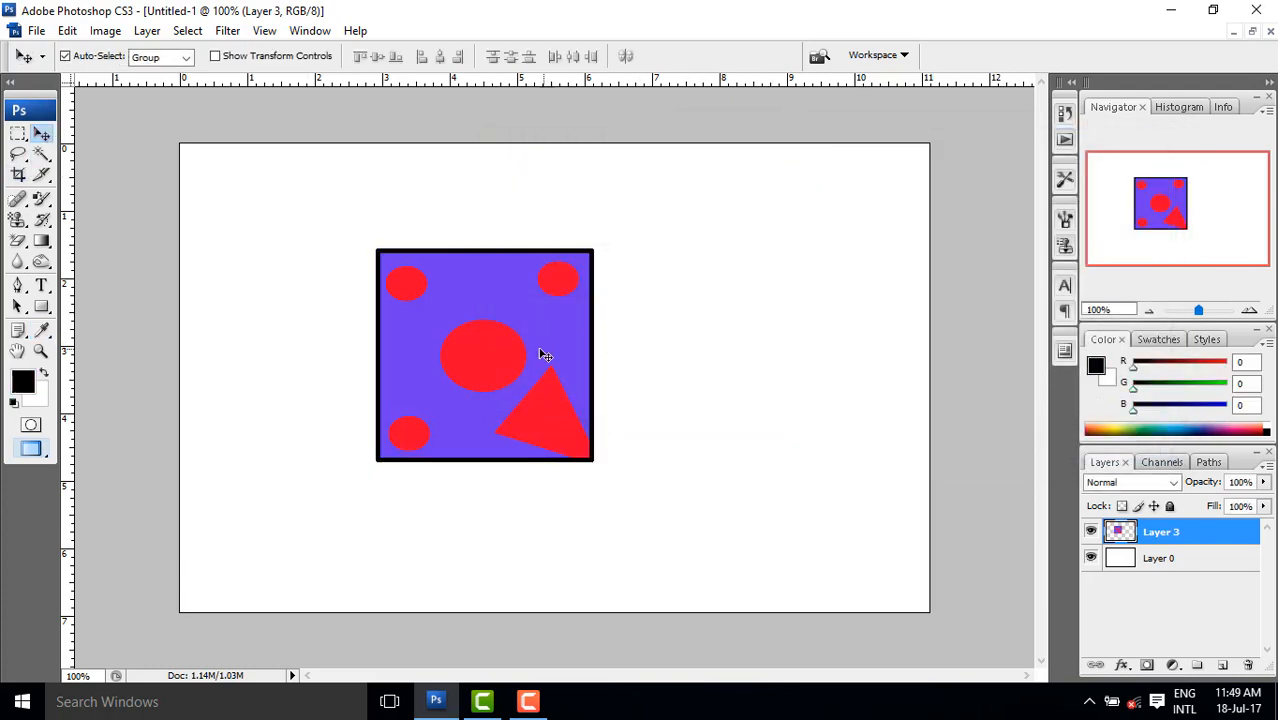
# Step: Move the outlined square toward the canvas's upper left and place a horizontally flipped copy directly to its right
pyautogui.moveTo(543, 354); pyautogui.dragTo(425, 296)
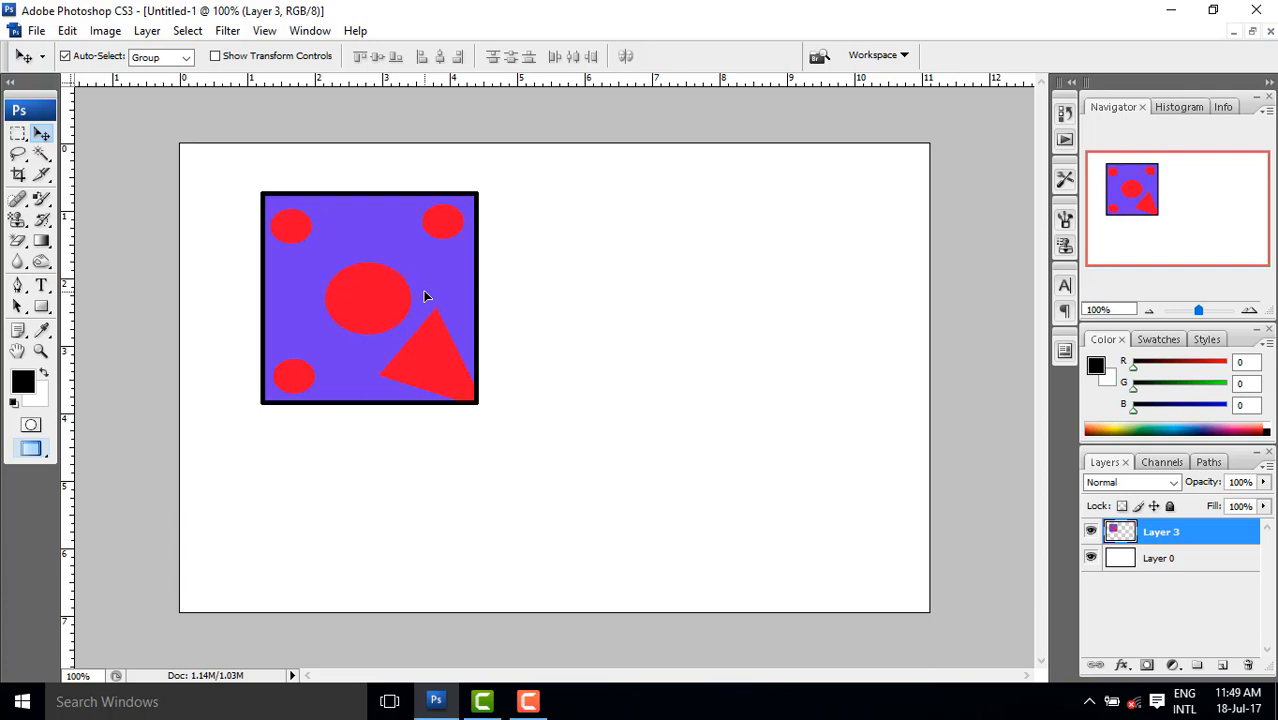
pyautogui.moveTo(425, 296); pyautogui.dragTo(650, 298)
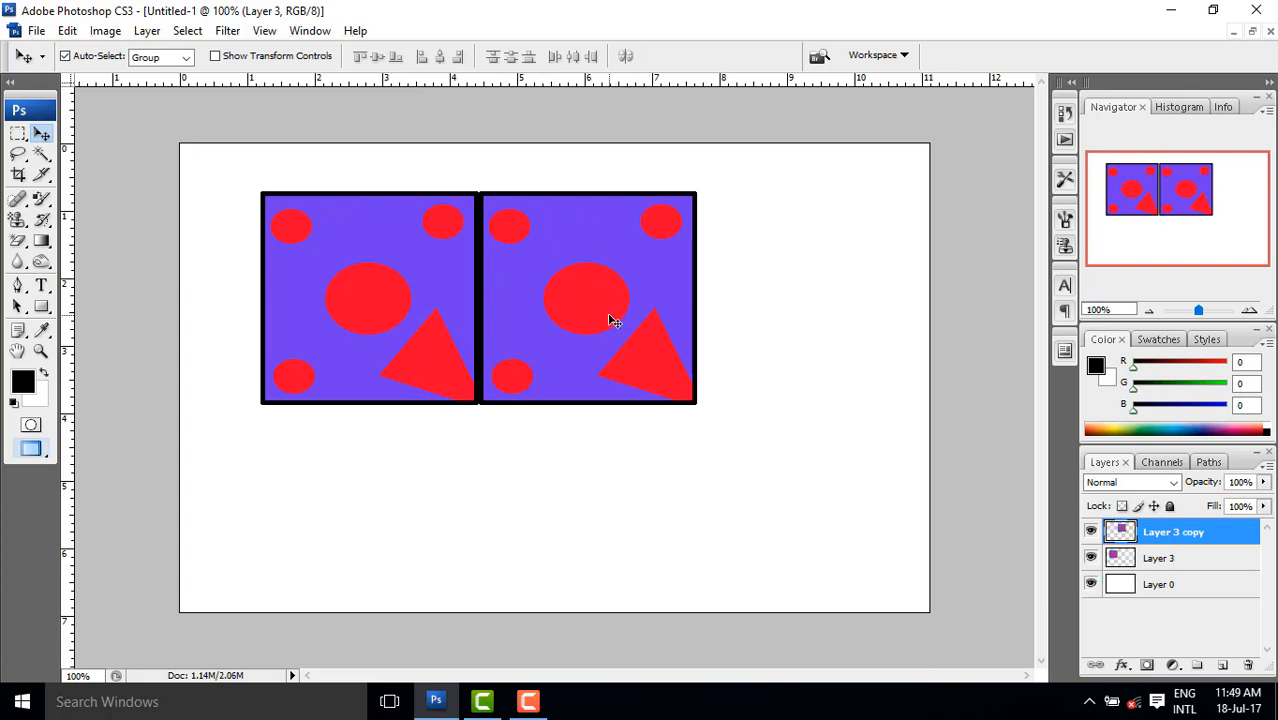
pyautogui.hotkey('ctrl', 't')
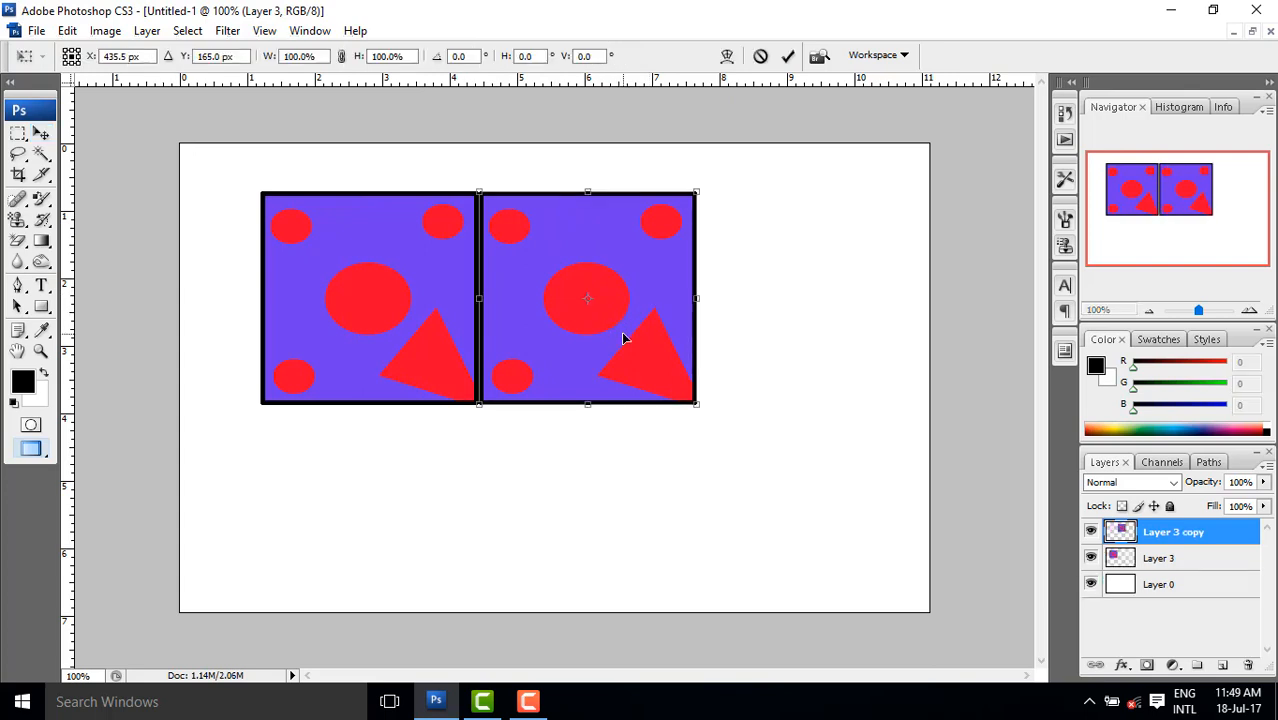
pyautogui.rightClick(621, 331)
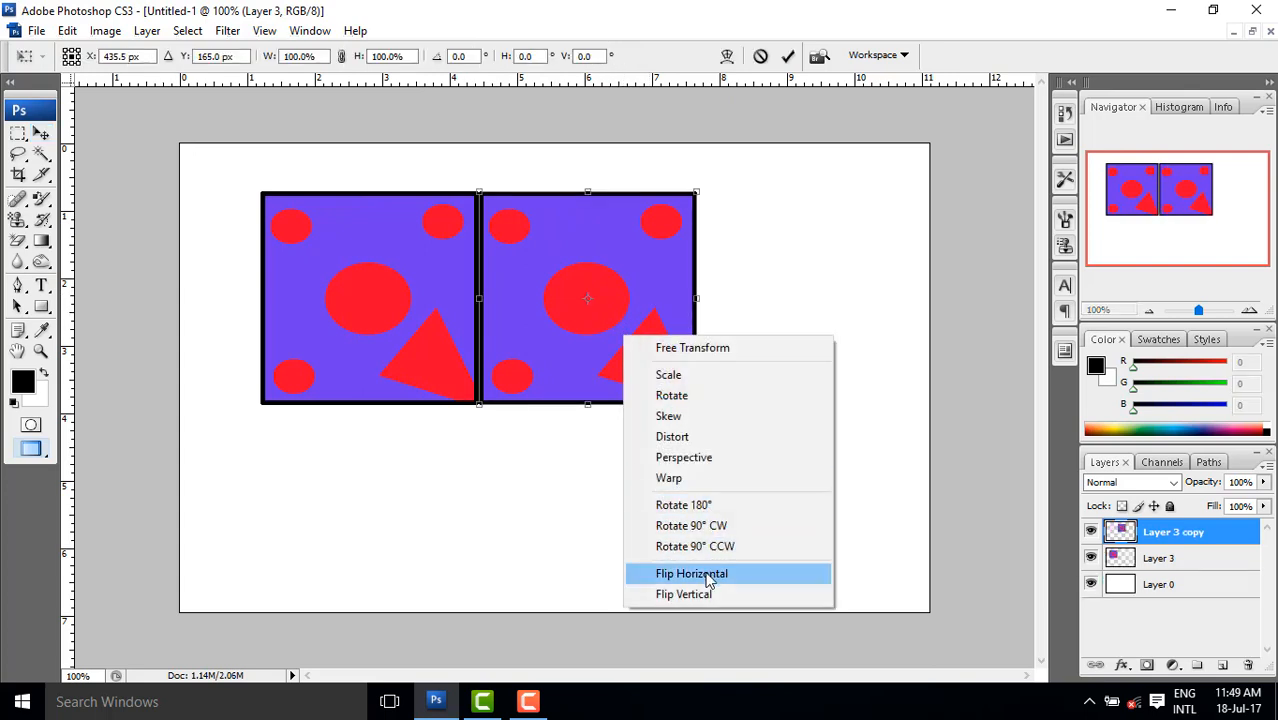
pyautogui.click(708, 576)
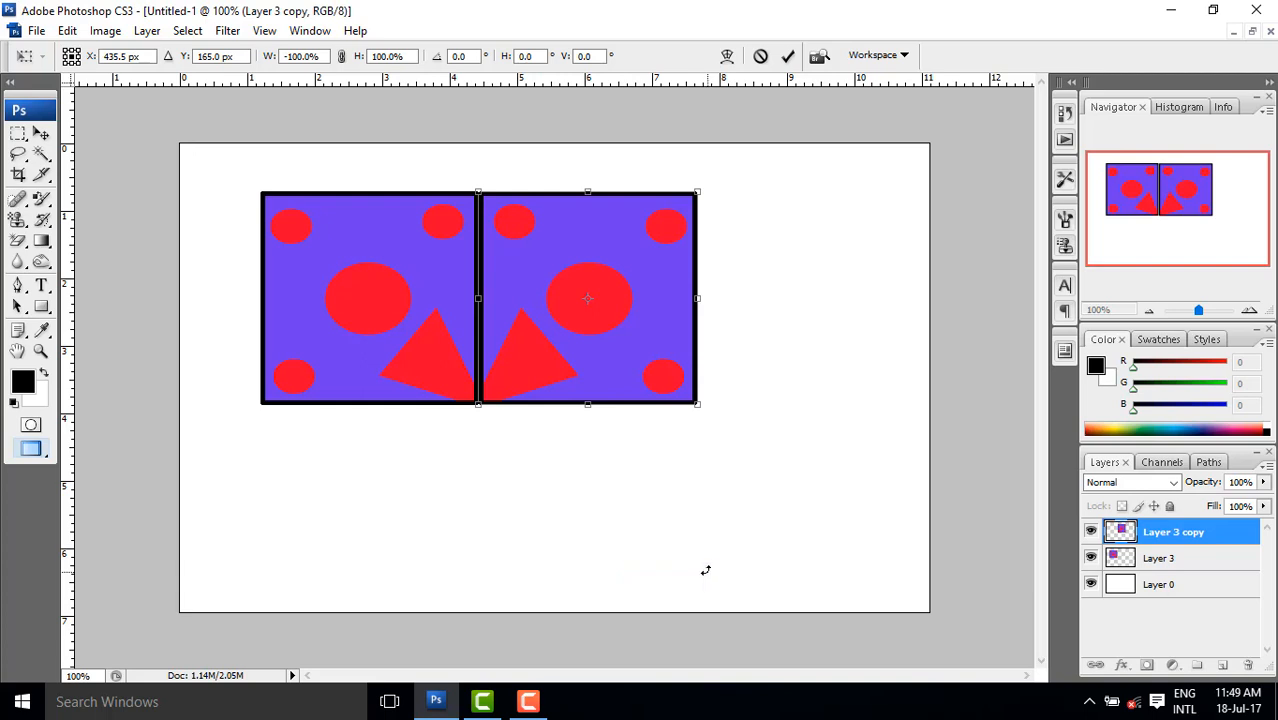
pyautogui.press('Return')
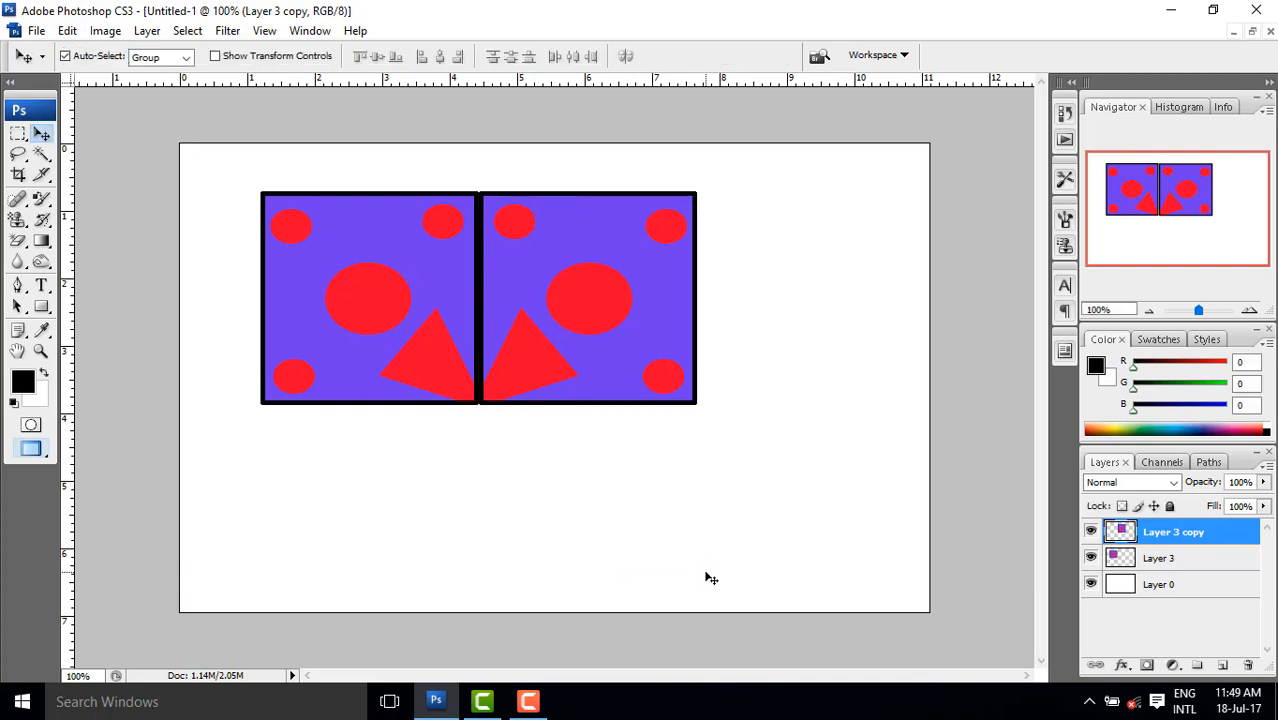
# Step: Nudge the flipped copy left and the original square right so their adjoining black borders overlap as a single line
pyautogui.press('Left')
pyautogui.press('Left')
pyautogui.press('Left')
pyautogui.rightClick(414, 349)
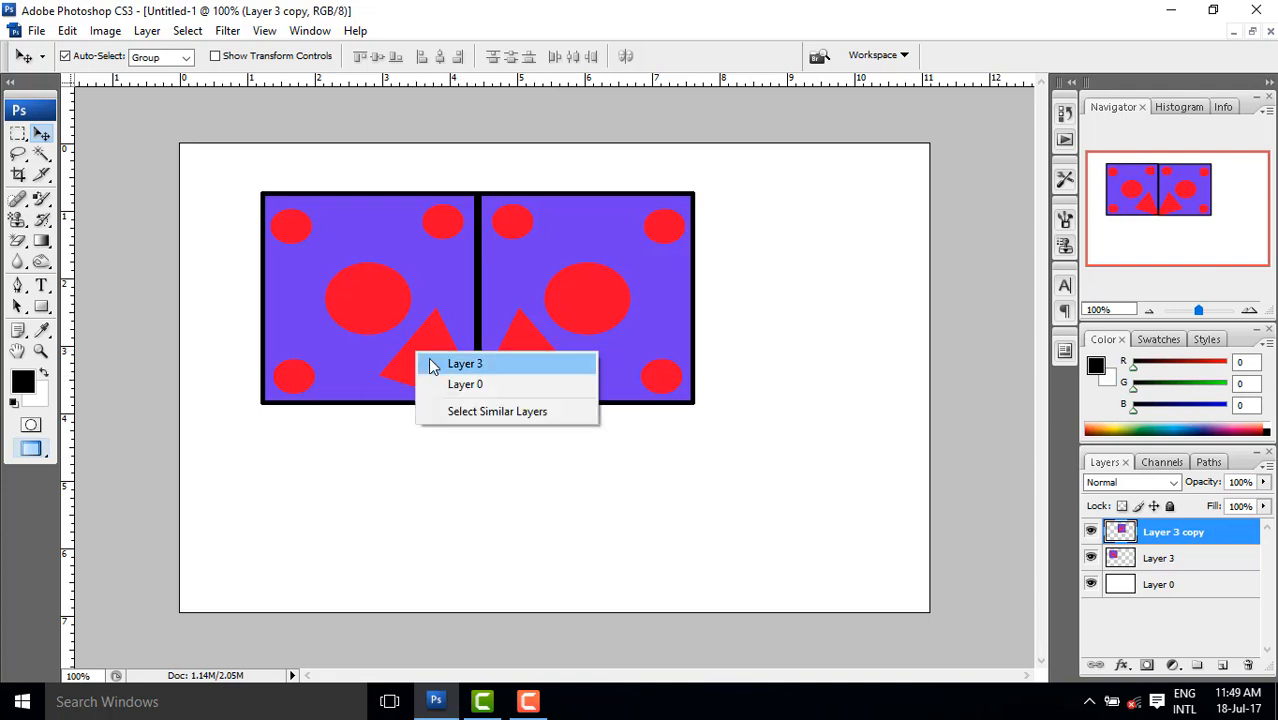
pyautogui.click(430, 364)
pyautogui.press('Right')
pyautogui.press('Right')
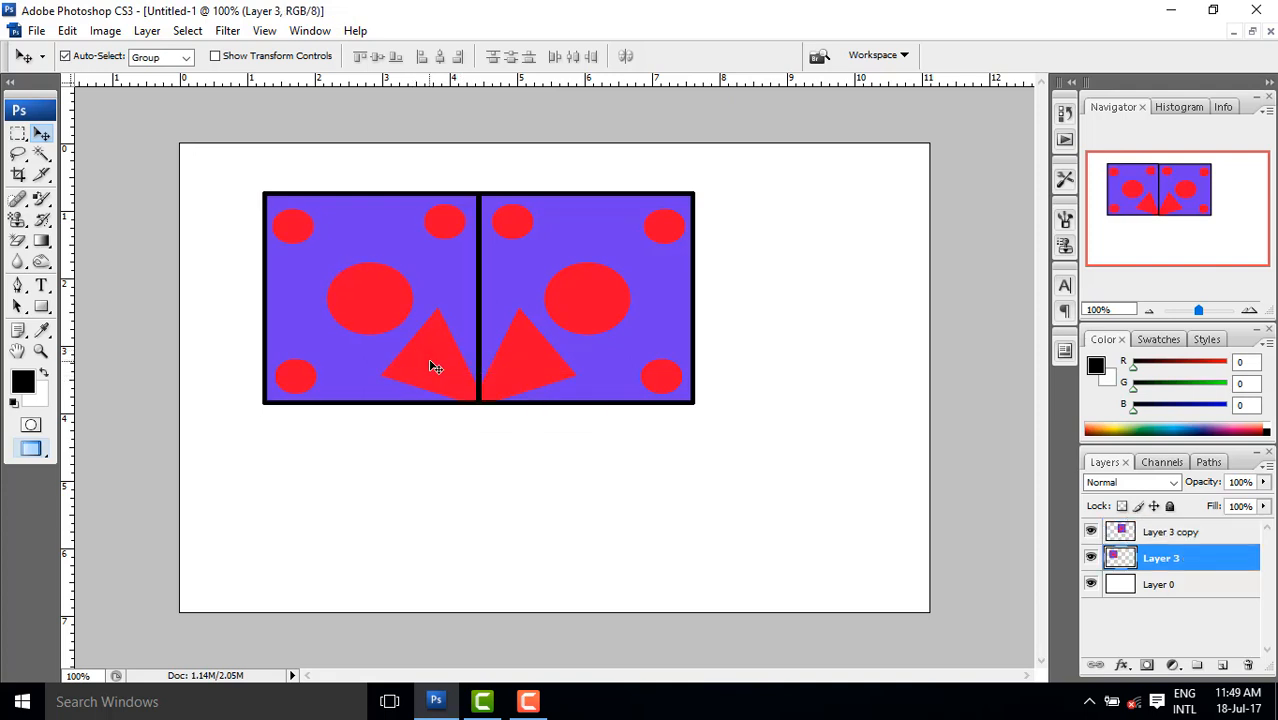
# Step: Copy the row of two squares directly below itself and rotate the copied pair 180°
pyautogui.keyDown('shift'); pyautogui.click(1152, 535); pyautogui.keyUp('shift')
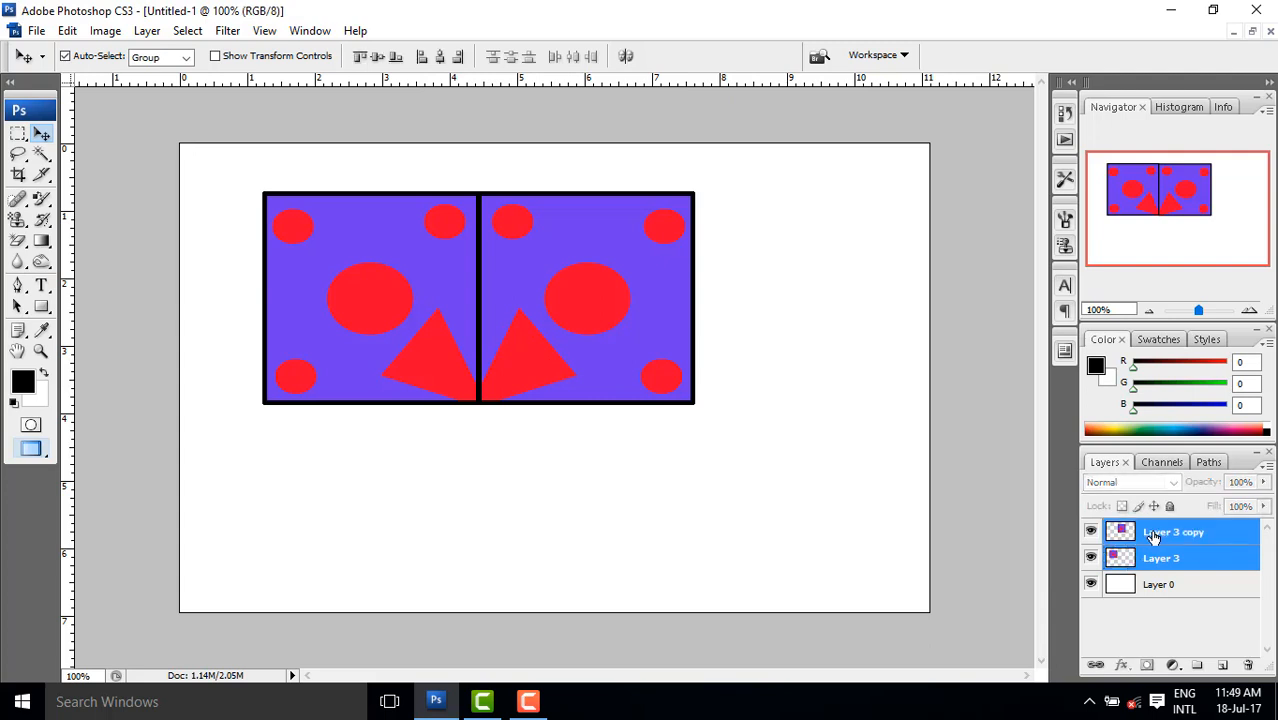
pyautogui.moveTo(669, 375); pyautogui.dragTo(662, 588)
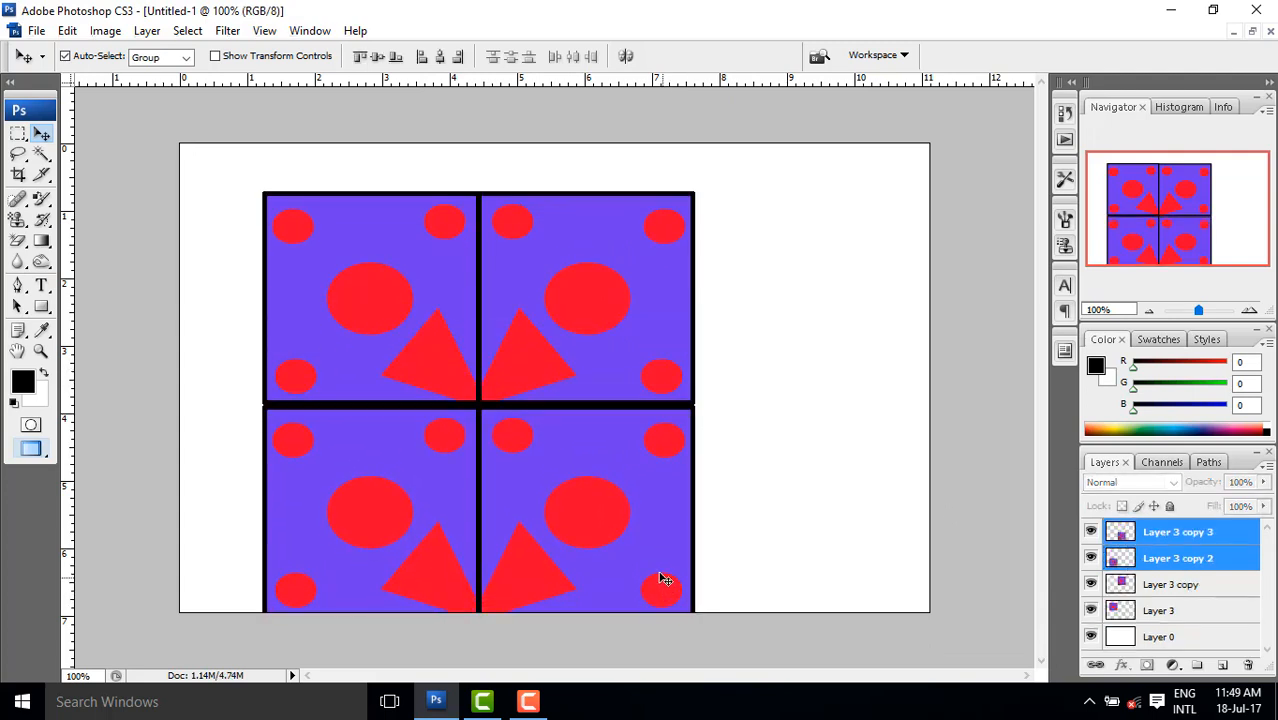
pyautogui.hotkey('ctrl', 't')
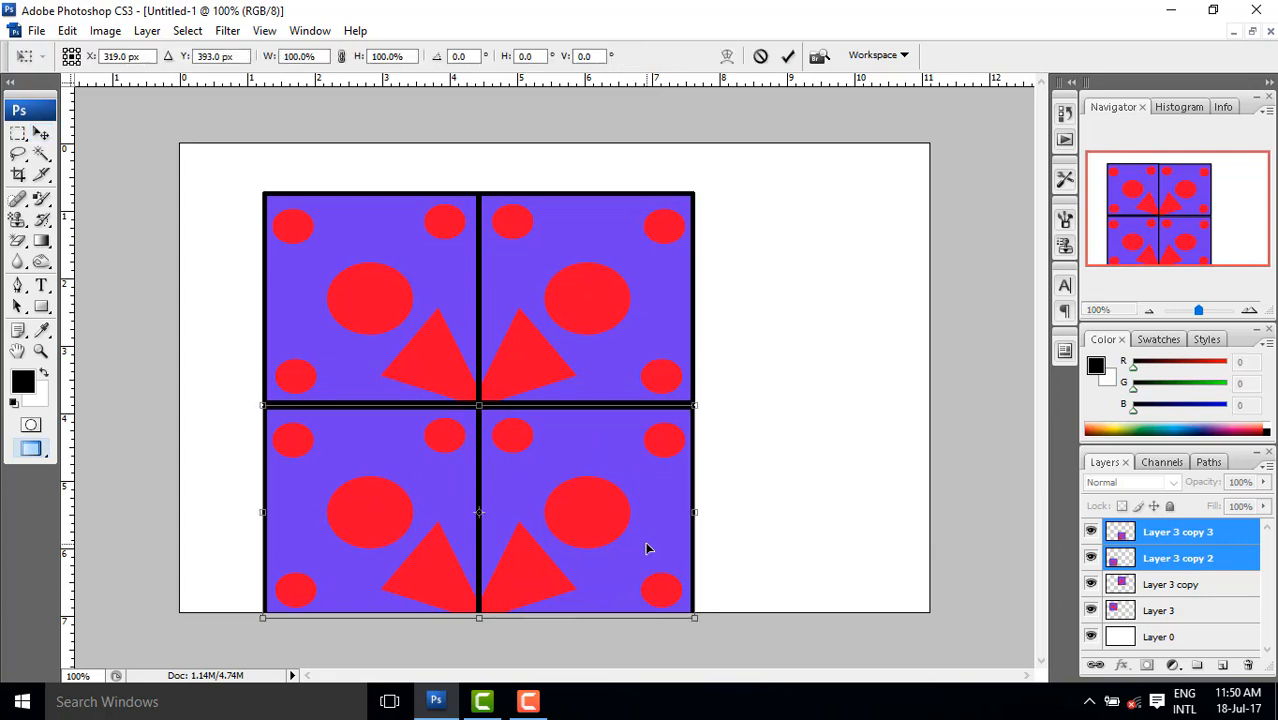
pyautogui.rightClick(621, 508)
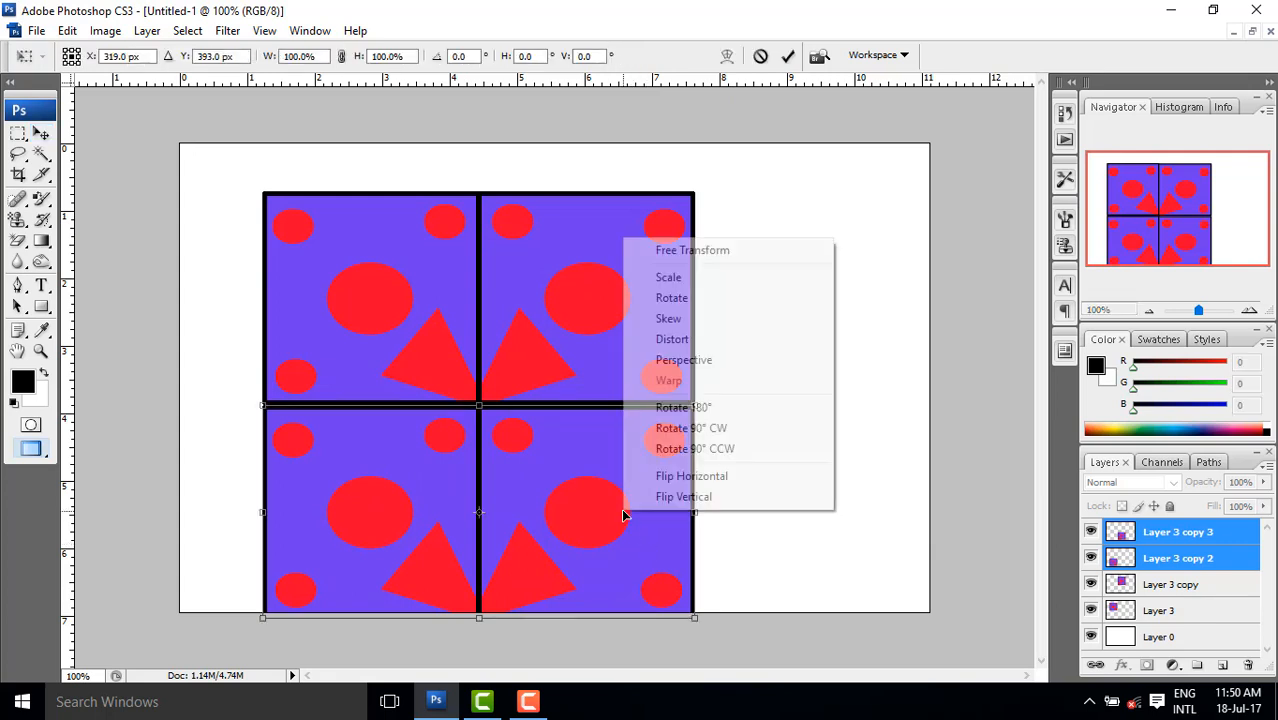
pyautogui.click(720, 430)
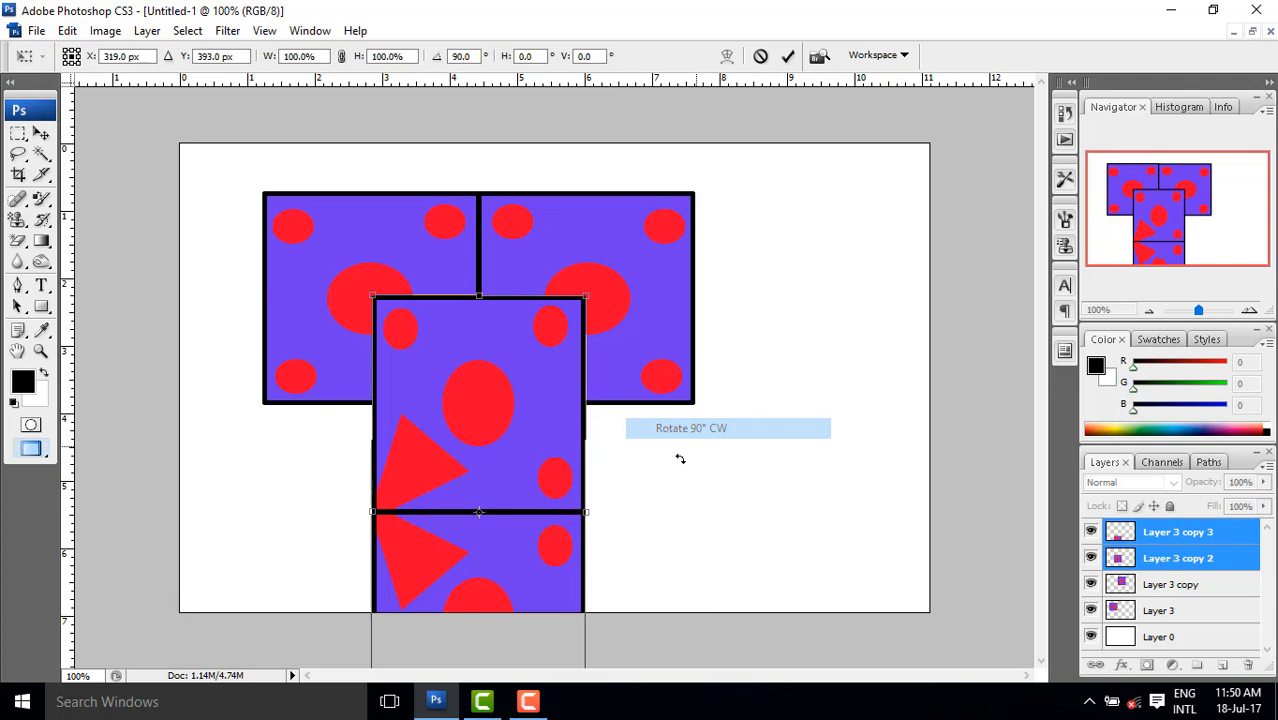
pyautogui.rightClick(520, 469)
pyautogui.click(602, 395)
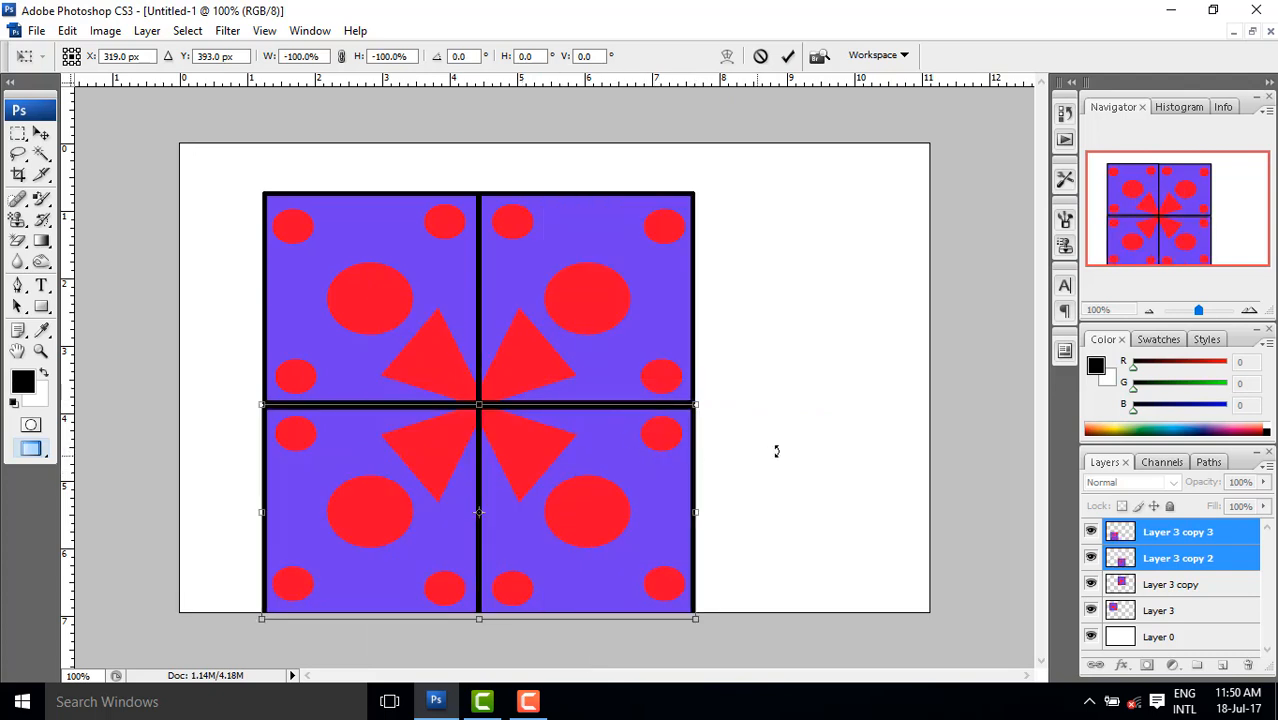
pyautogui.press('Return')
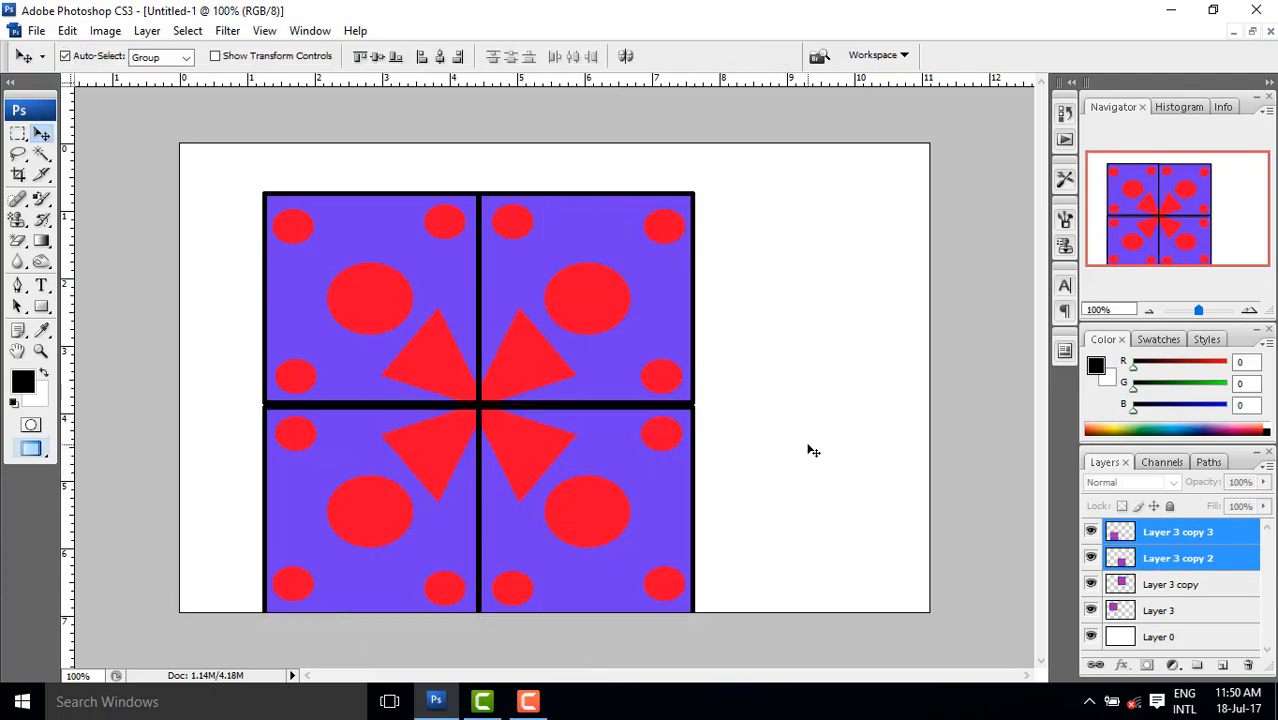
# Step: Nudge the rotated lower pair upward so its top border overlaps the upper row's bottom border
pyautogui.press('Up')
pyautogui.press('Up')
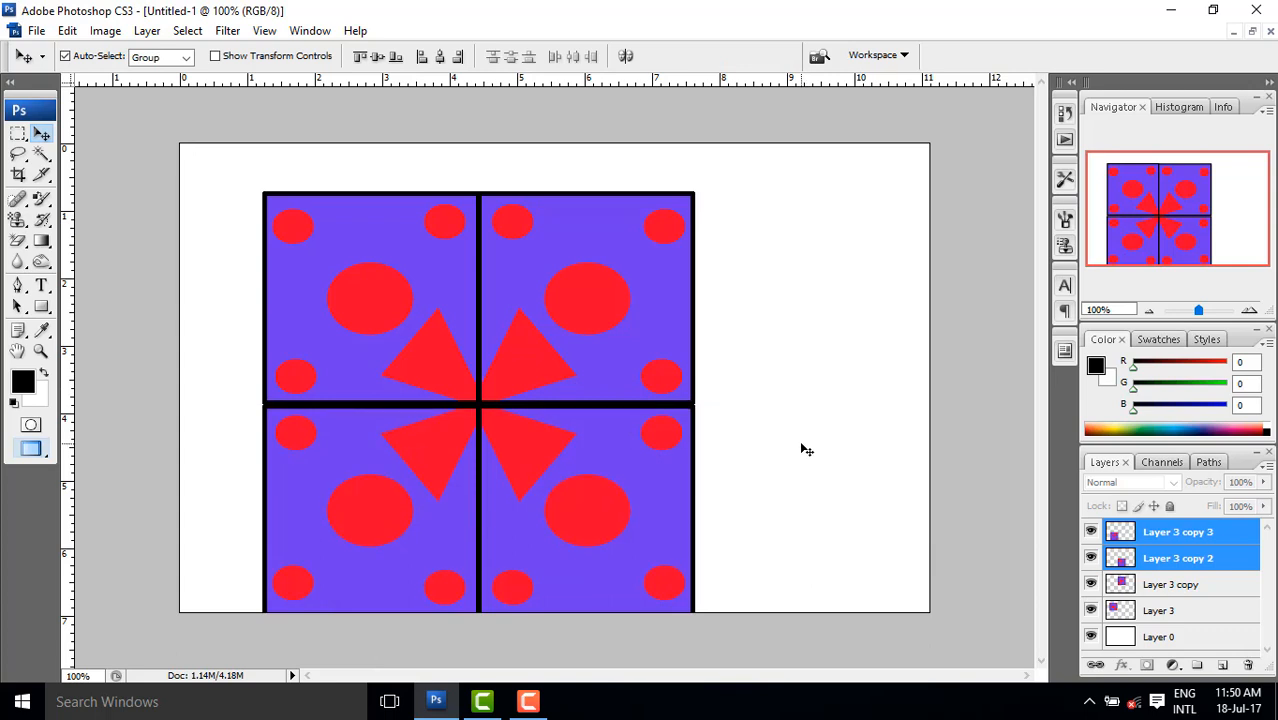
pyautogui.press('Up')
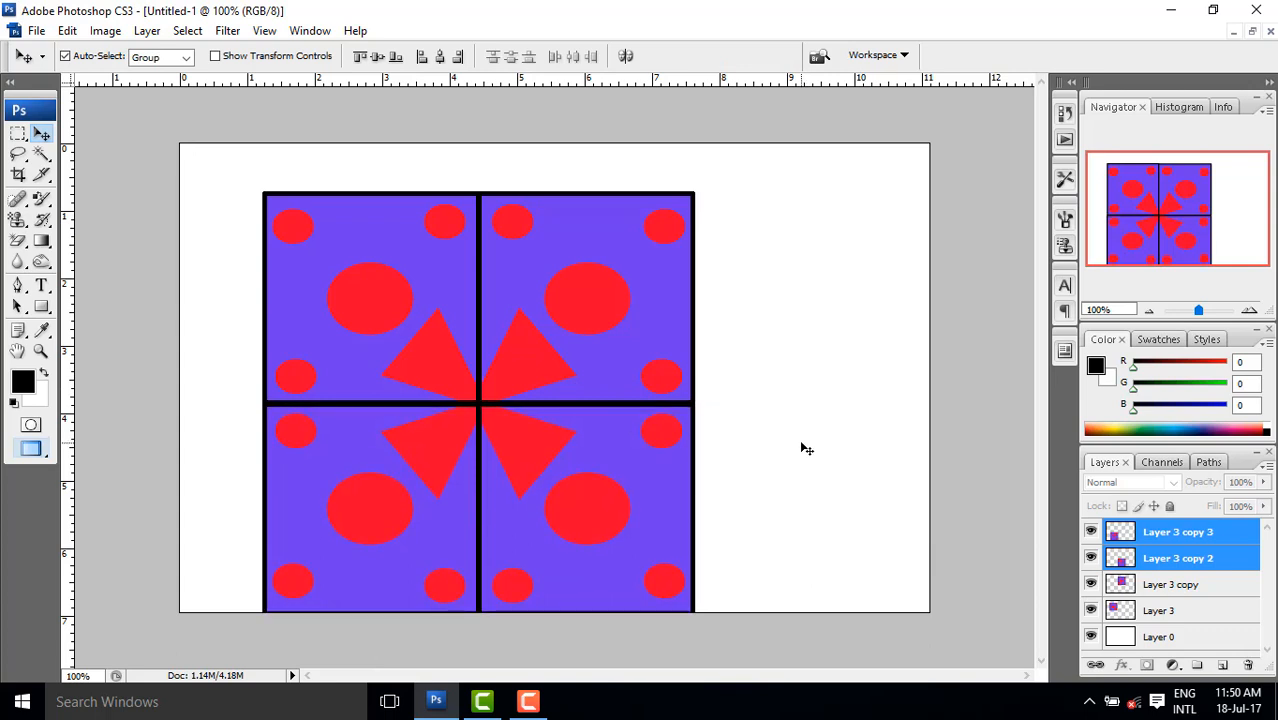
pyautogui.press('Up')
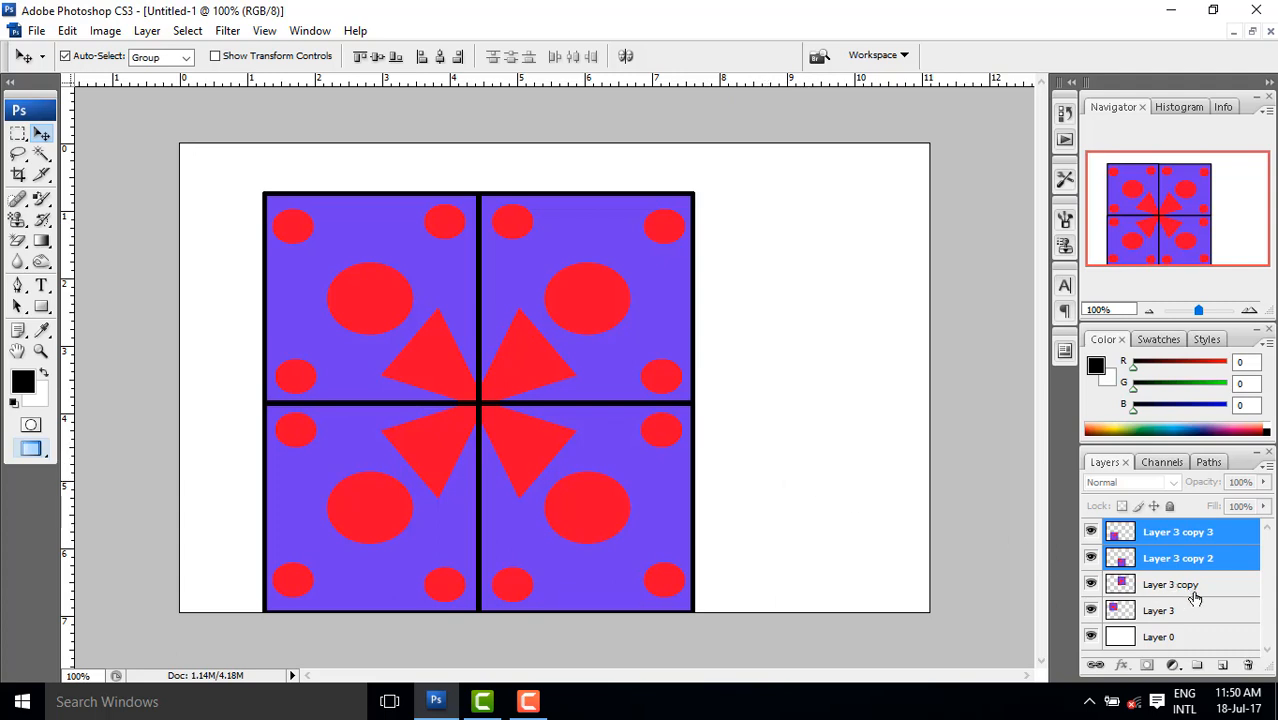
# Step: Scale all four squares together proportionally to about 70.2% and move the block up to the middle of the canvas
pyautogui.click(1163, 612)
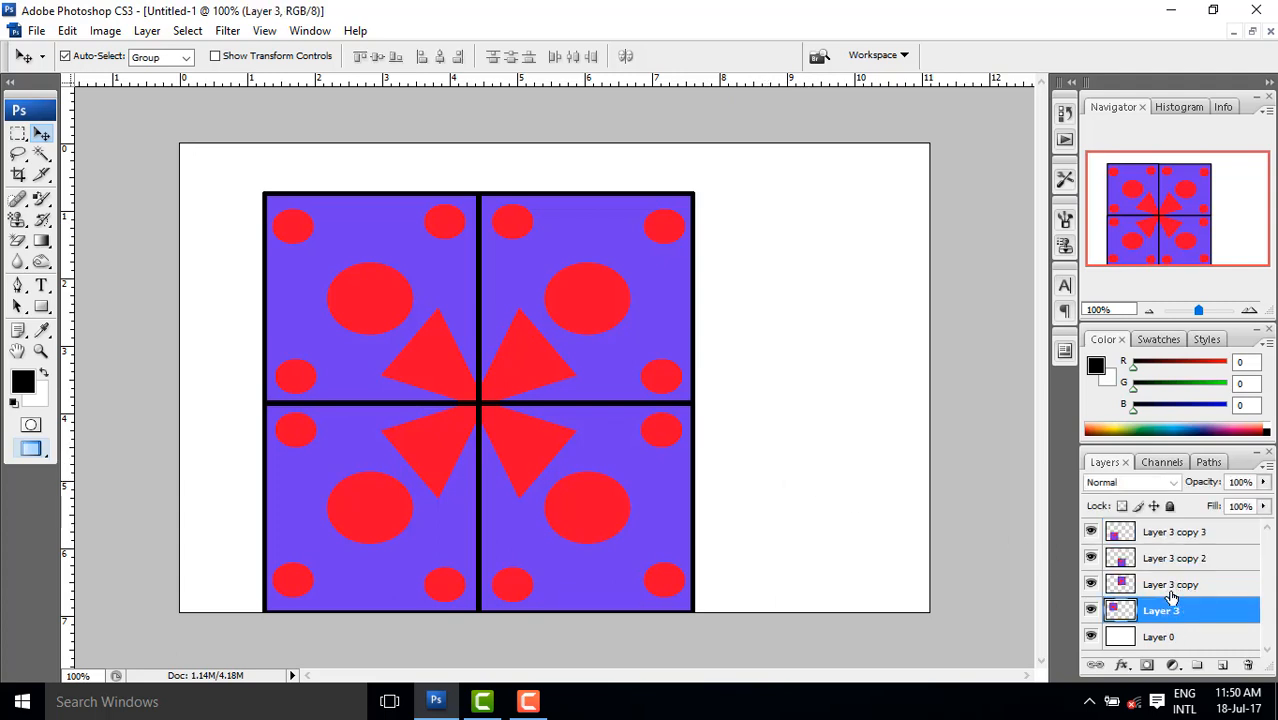
pyautogui.keyDown('ctrl'); pyautogui.click(1164, 536); pyautogui.keyUp('ctrl')
pyautogui.keyDown('ctrl'); pyautogui.click(1164, 557); pyautogui.keyUp('ctrl')
pyautogui.keyDown('ctrl'); pyautogui.click(1160, 585); pyautogui.keyUp('ctrl')
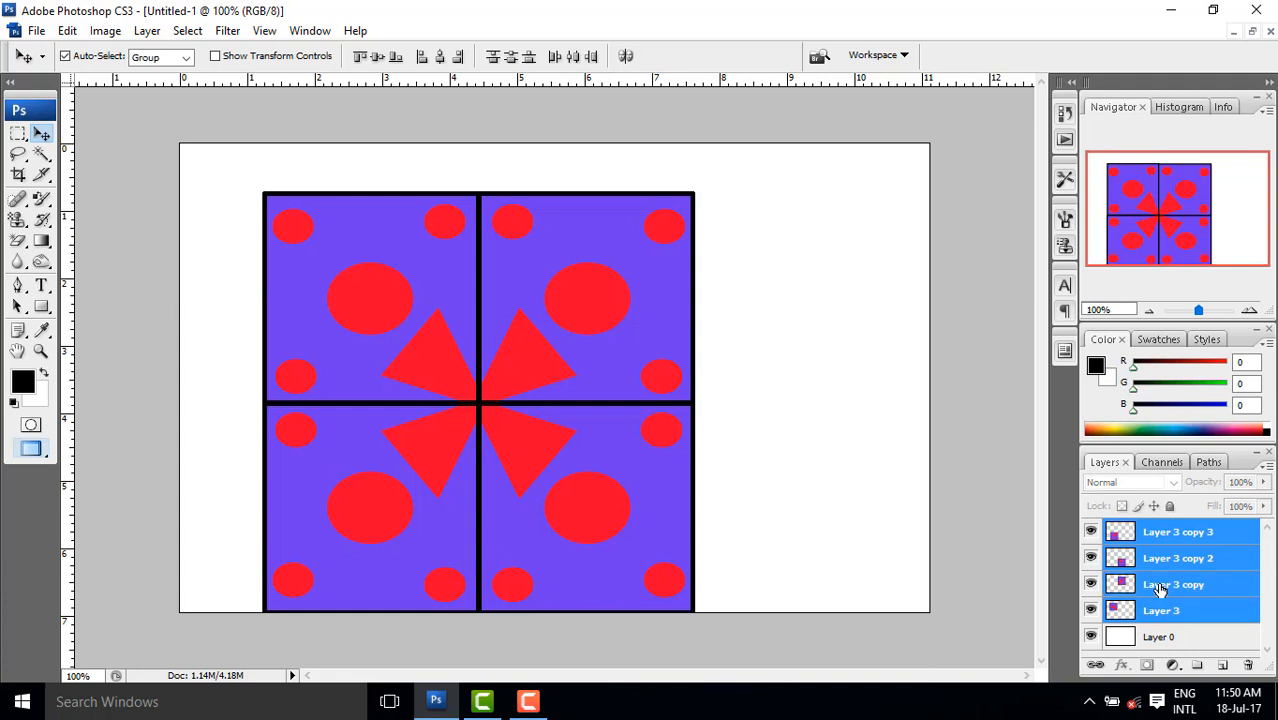
pyautogui.hotkey('ctrl', 't')
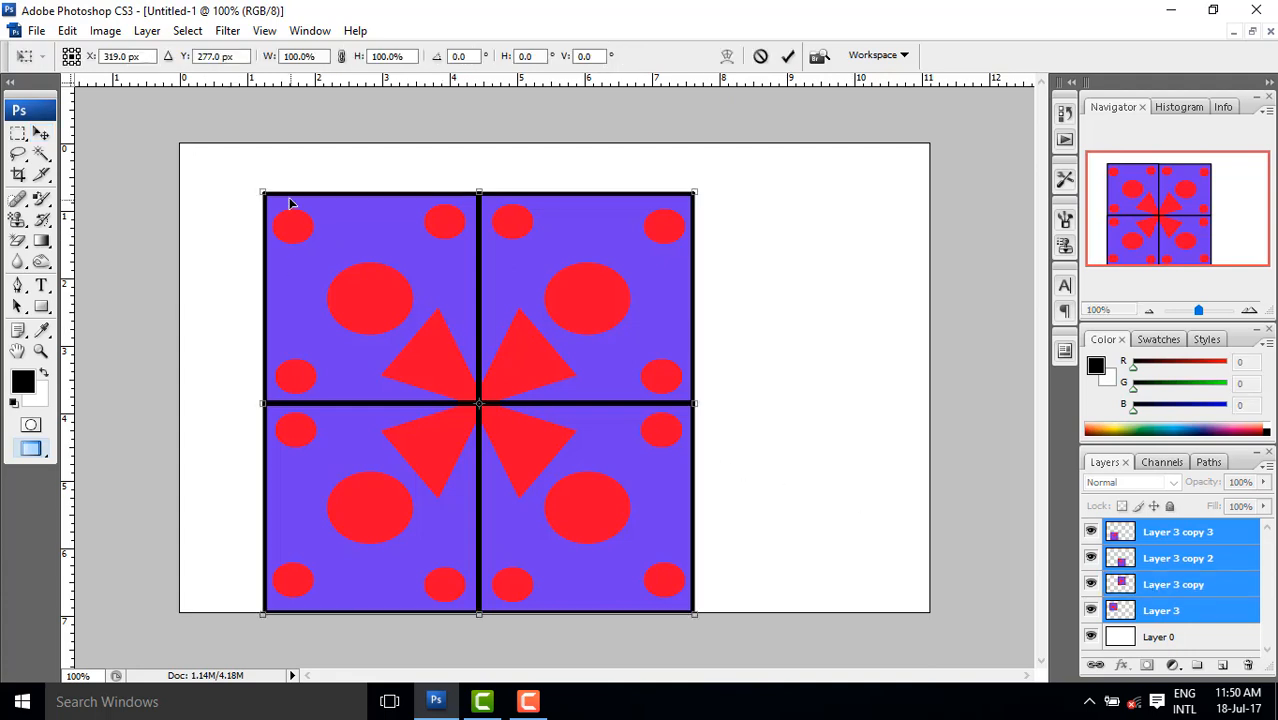
pyautogui.moveTo(258, 191); pyautogui.dragTo(369, 341)
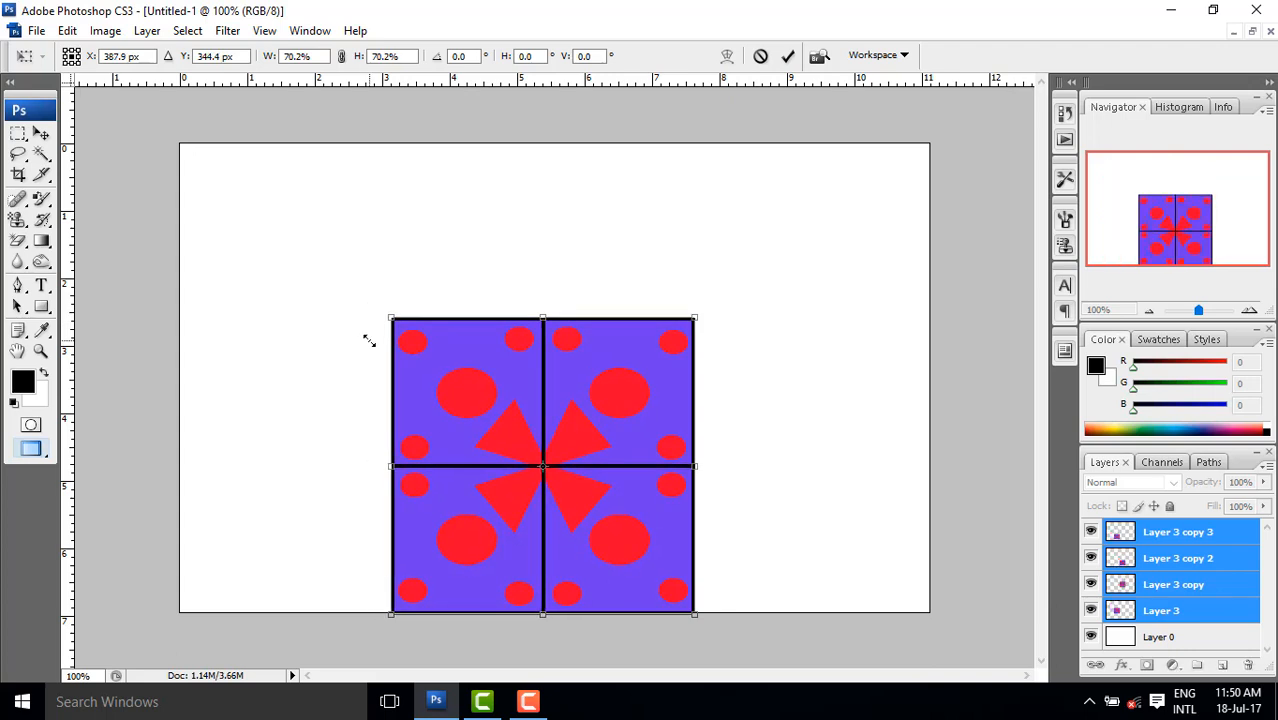
pyautogui.press('Return')
pyautogui.moveTo(461, 405); pyautogui.dragTo(457, 297)
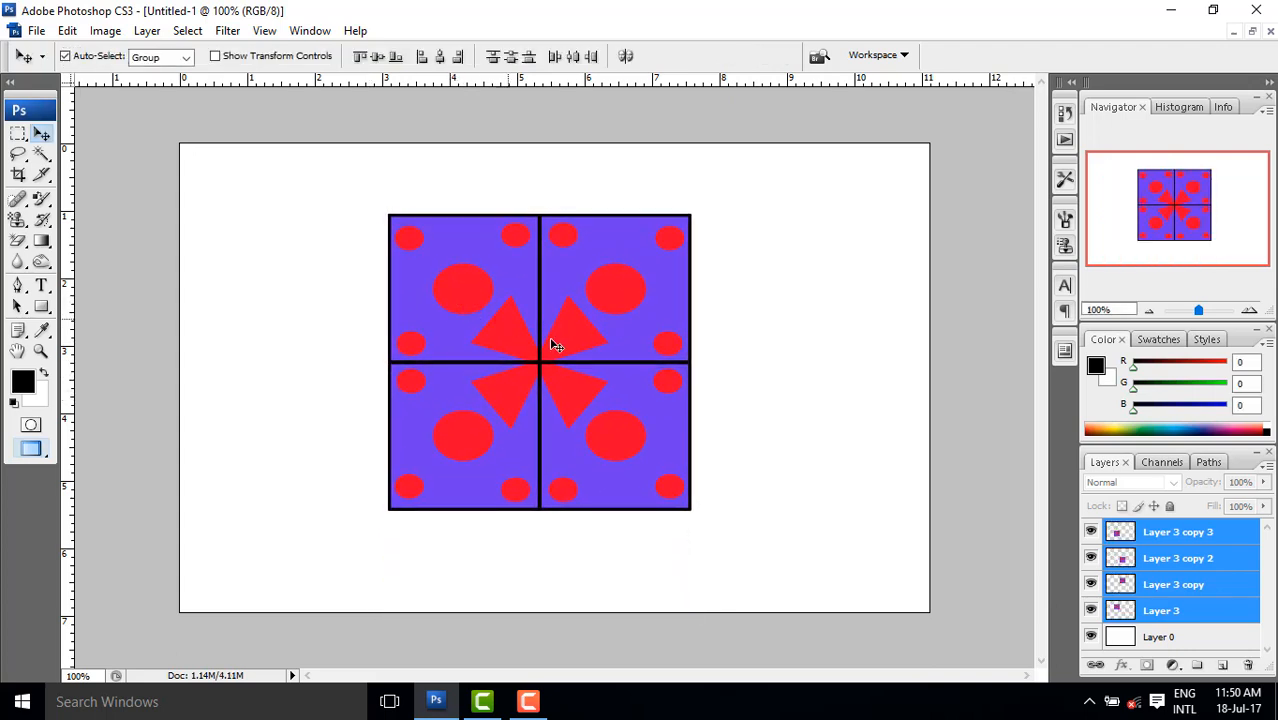
# Step: Merge Layer 3 and its three copies, excluding Layer 0, and check the merged layer by toggling its visibility
pyautogui.keyDown('ctrl'); pyautogui.click(605, 350); pyautogui.keyUp('ctrl')
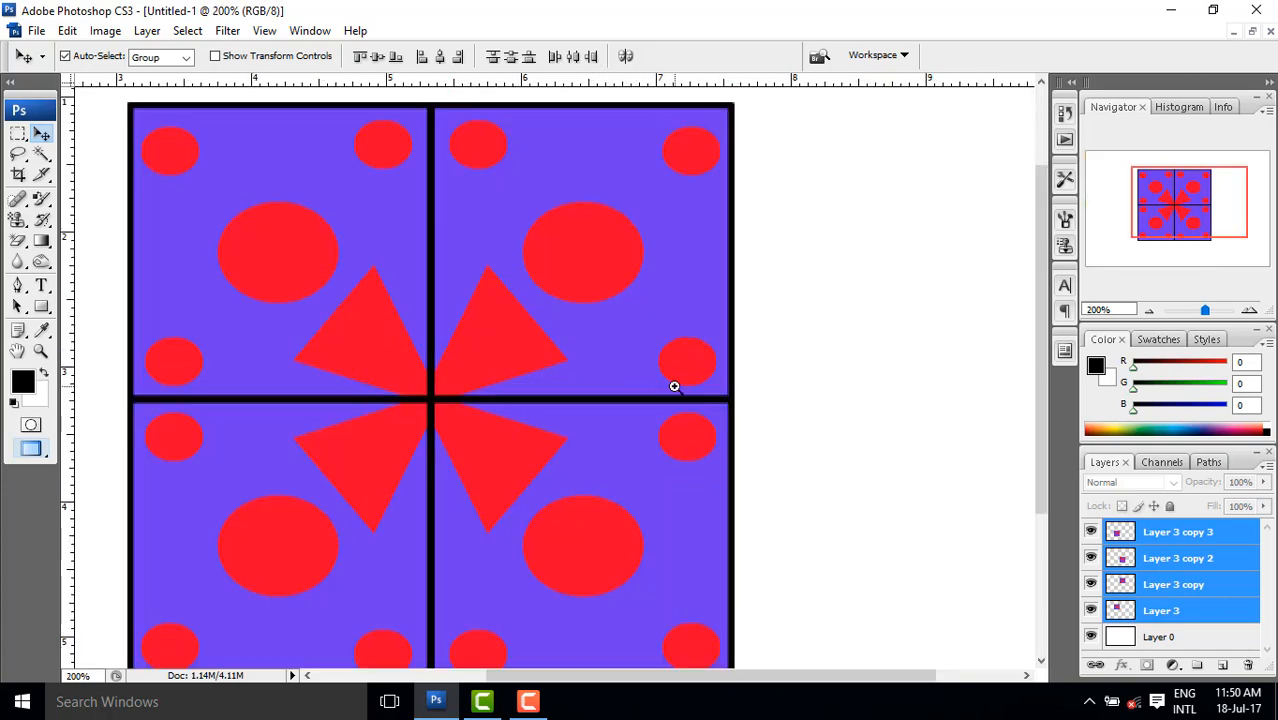
pyautogui.keyDown('alt'); pyautogui.click(776, 434); pyautogui.keyUp('alt')
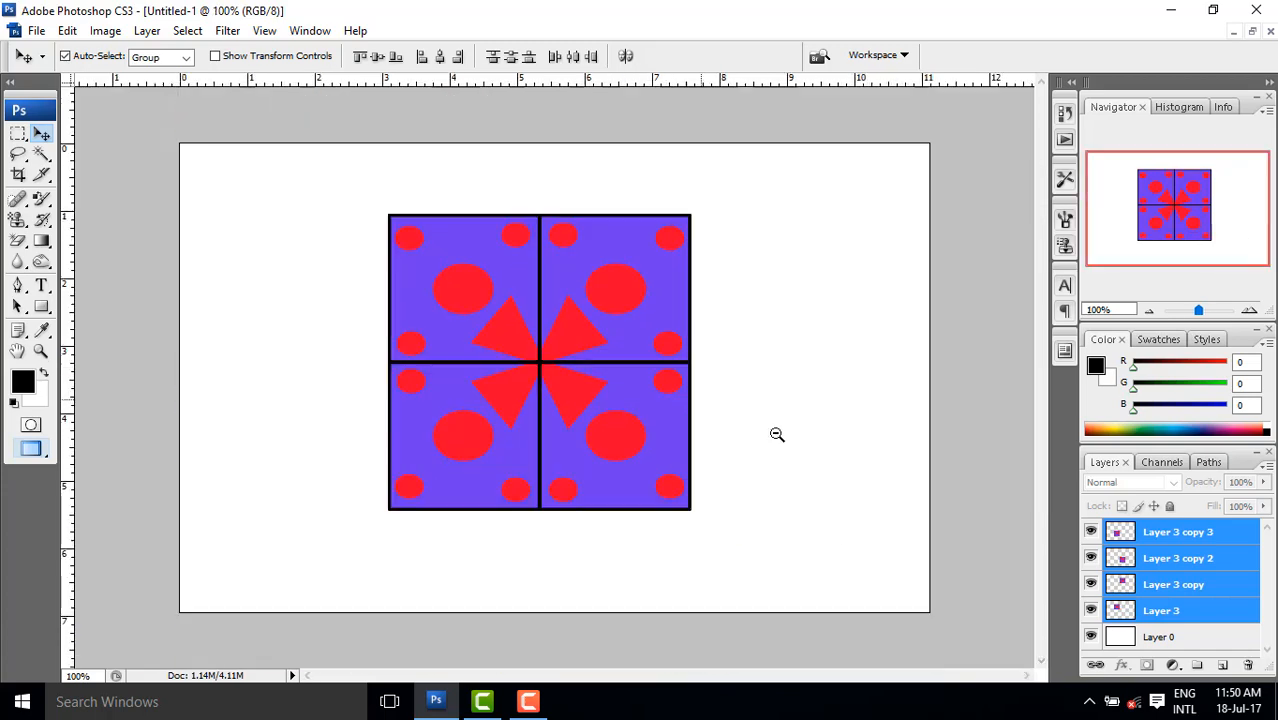
pyautogui.rightClick(1198, 613)
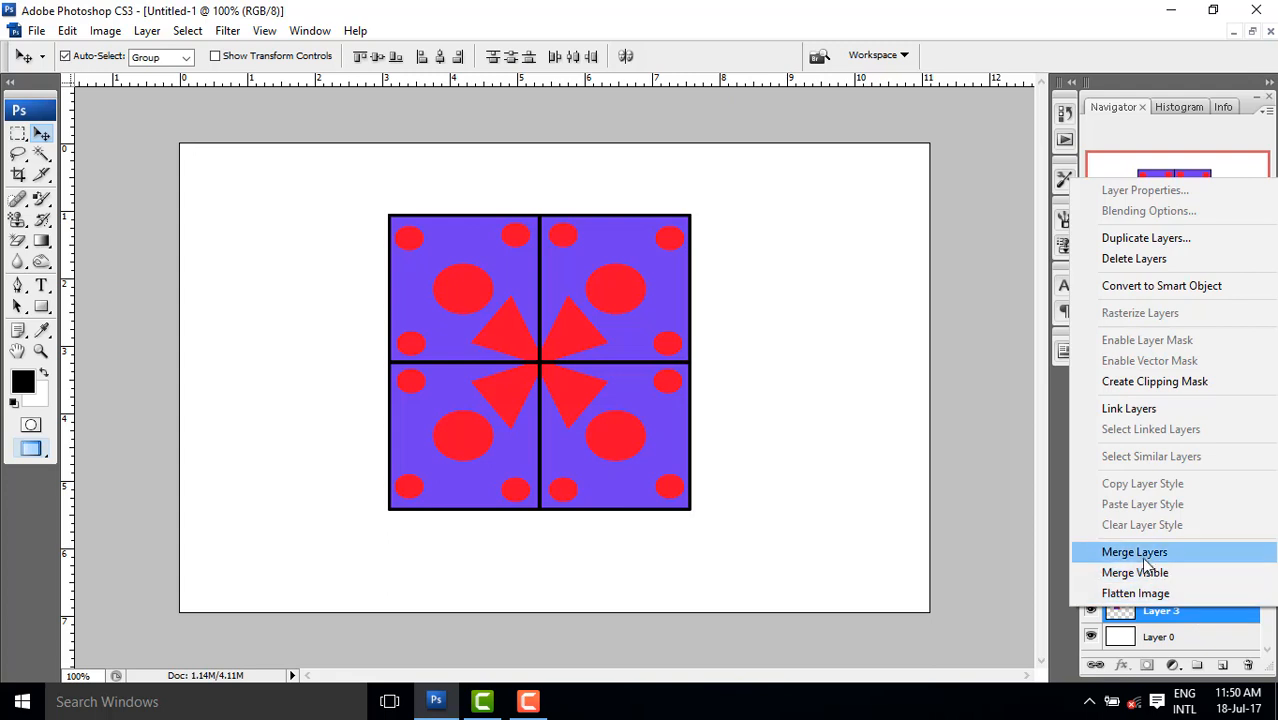
pyautogui.click(1145, 552)
pyautogui.click(1091, 532)
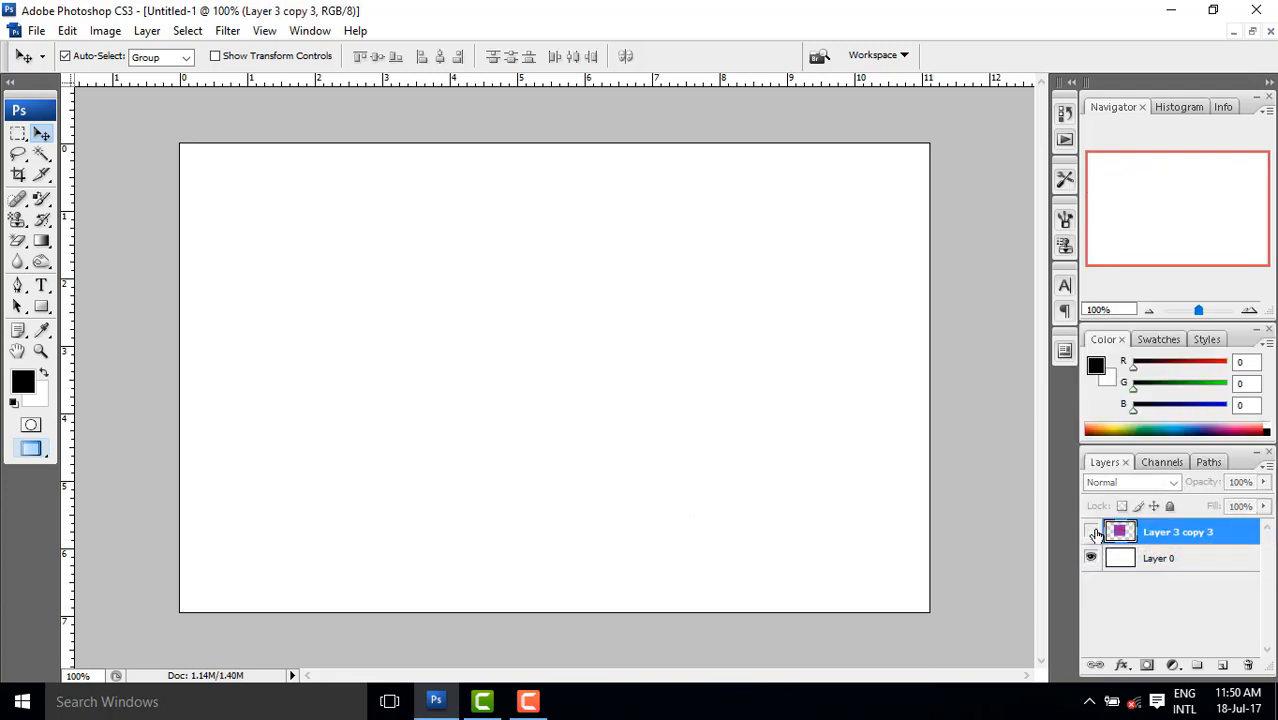
pyautogui.click(1091, 532)
# Step: Examine the merged block's outer border up close, especially the pixels at its lower-left corner, at up to 1600% magnification
pyautogui.click(665, 374)
pyautogui.click(720, 362)
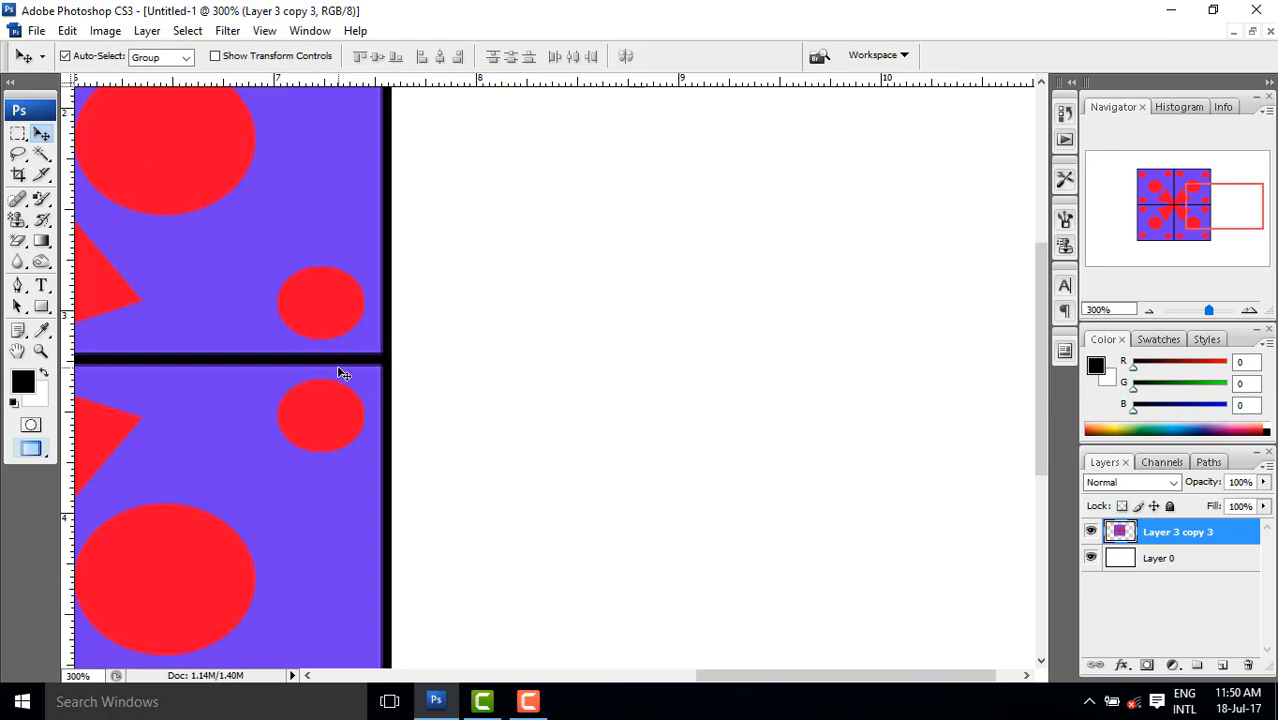
pyautogui.press('space')
pyautogui.moveTo(326, 354); pyautogui.dragTo(930, 349)
pyautogui.moveTo(452, 452); pyautogui.dragTo(520, 278)
pyautogui.moveTo(556, 414); pyautogui.dragTo(547, 294)
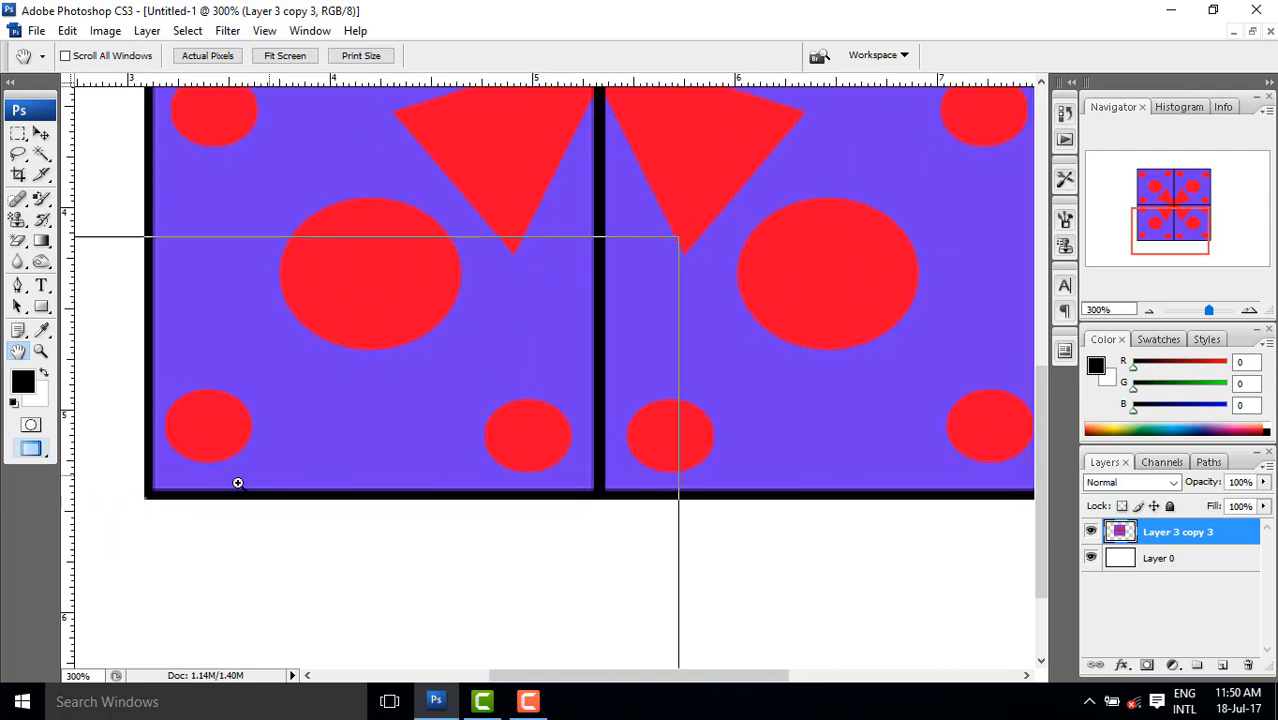
pyautogui.click(237, 483)
pyautogui.click(442, 456)
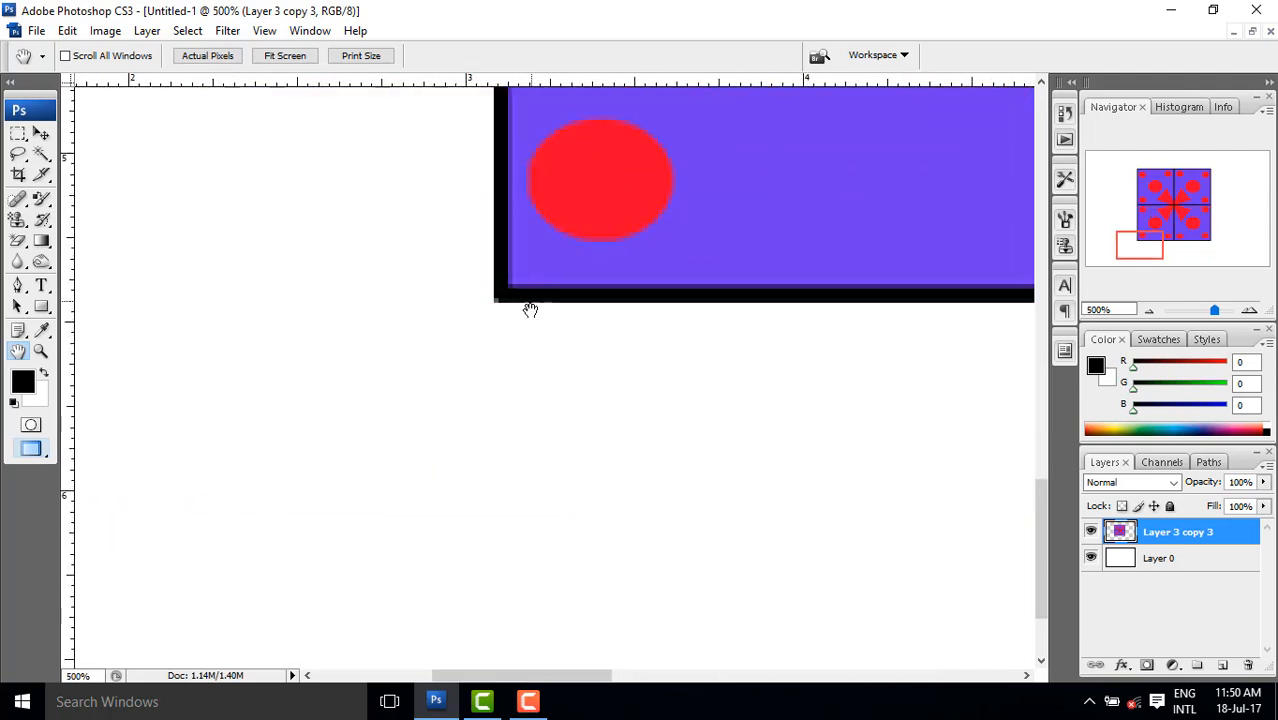
pyautogui.moveTo(530, 310); pyautogui.dragTo(528, 329)
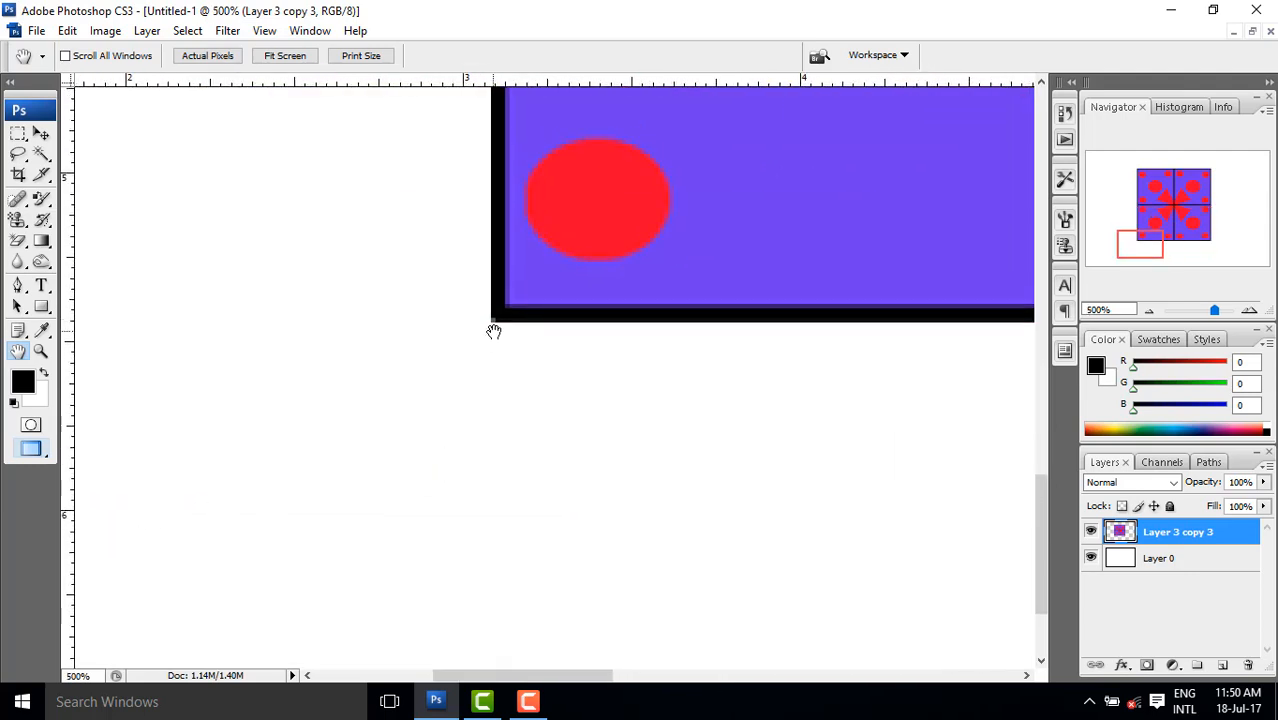
pyautogui.click(558, 305)
pyautogui.click(556, 306)
pyautogui.click(557, 307)
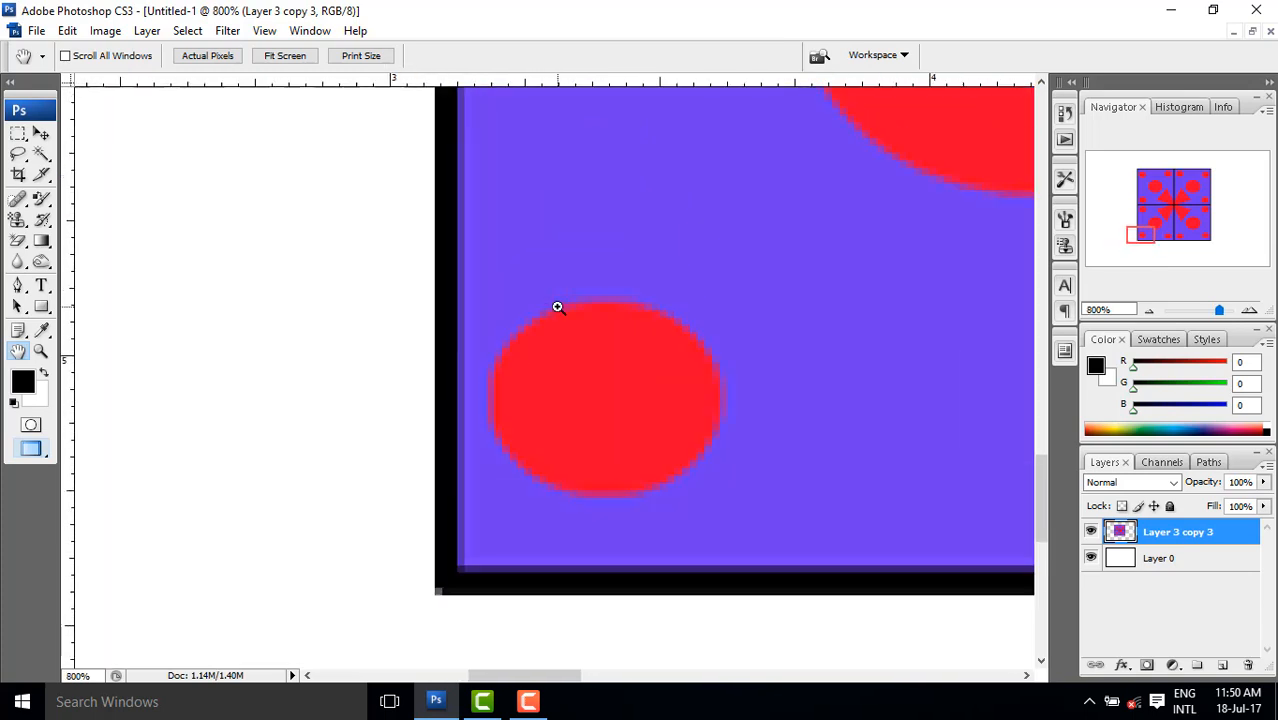
pyautogui.scroll(-2, 497, 468)
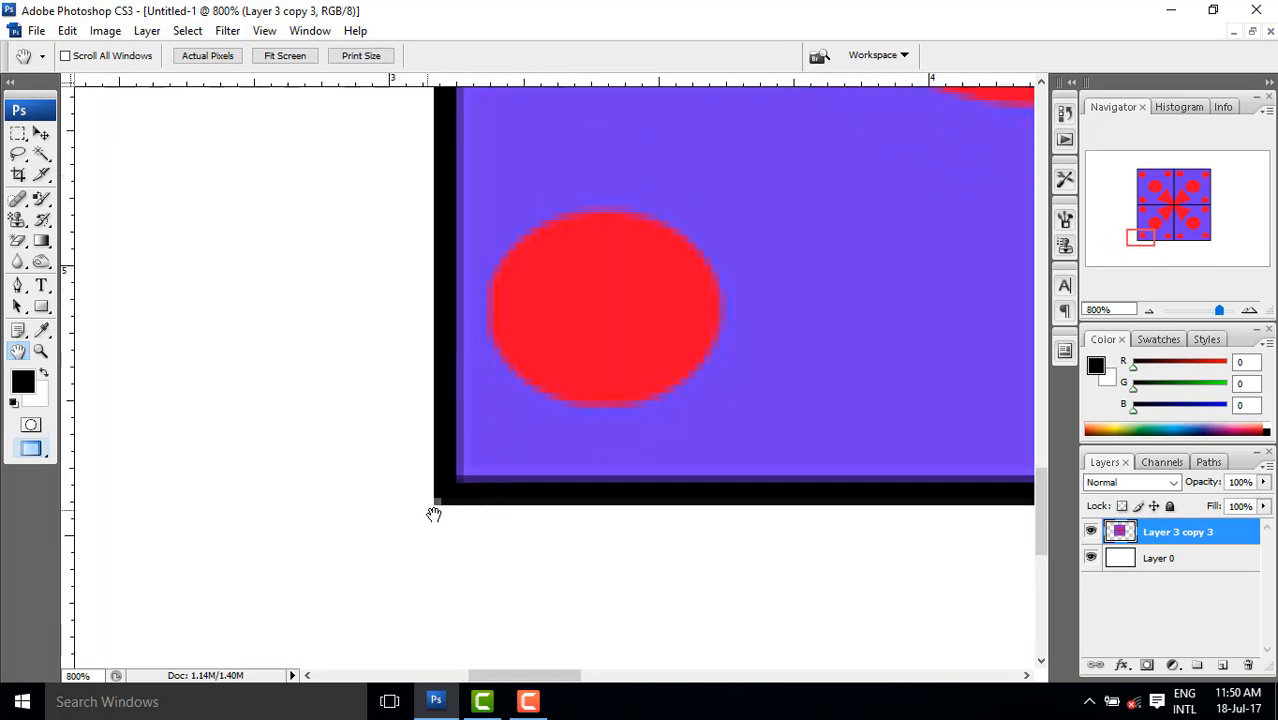
pyautogui.click(510, 470)
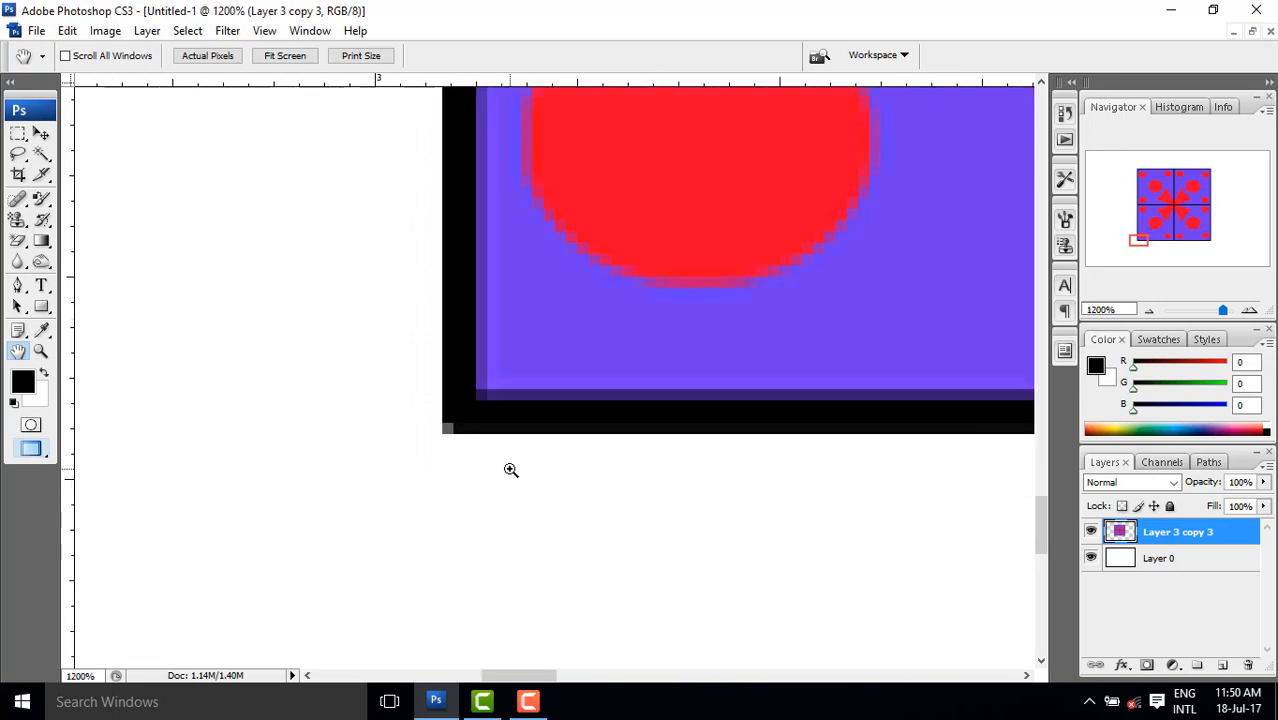
pyautogui.click(510, 470)
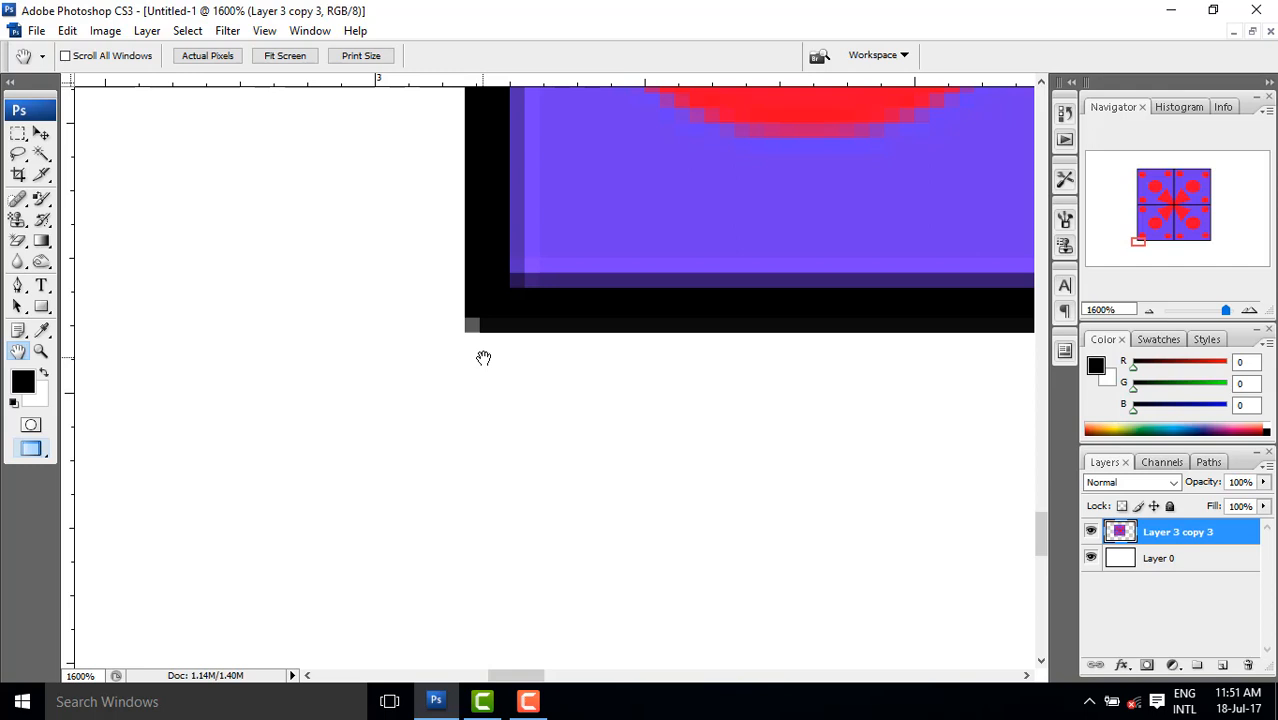
# Step: Trim the faint outer pixels along the merged block's bottom border with a thin rectangular selection, and deselect
pyautogui.keyDown('alt'); pyautogui.click(536, 354); pyautogui.keyUp('alt')
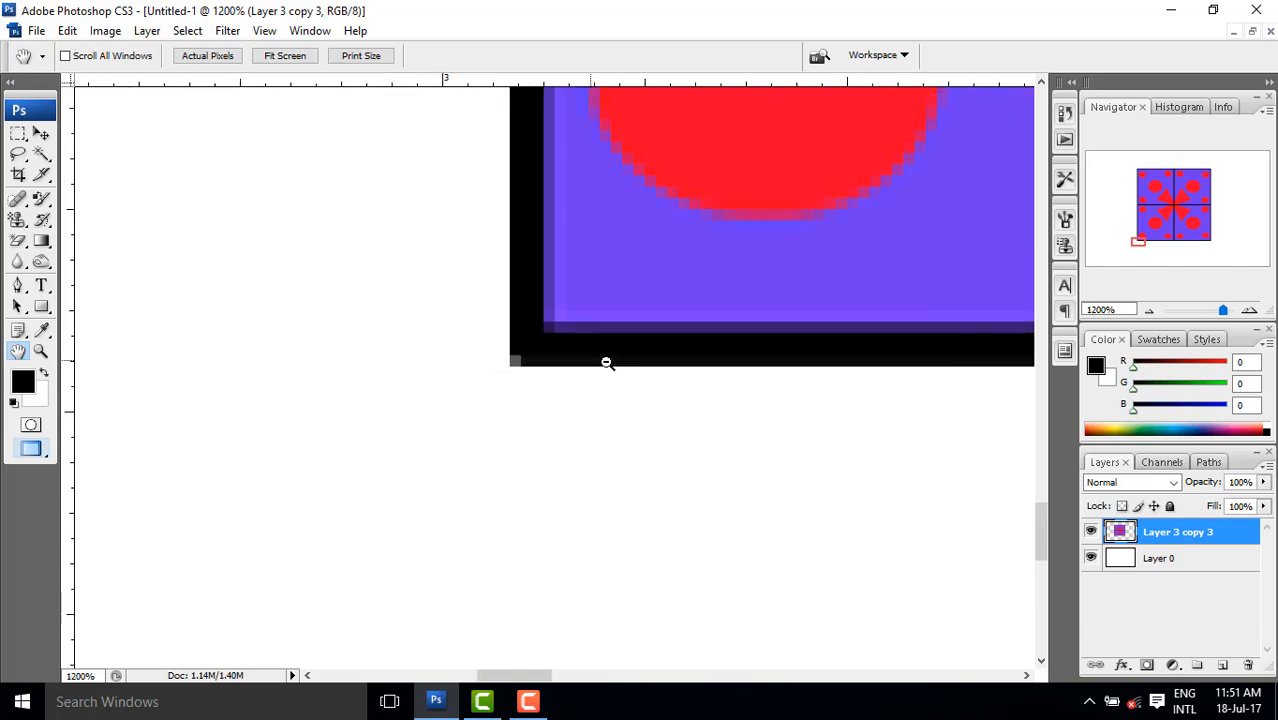
pyautogui.keyDown('alt'); pyautogui.click(728, 389); pyautogui.keyUp('alt')
pyautogui.keyDown('alt'); pyautogui.click(806, 412); pyautogui.keyUp('alt')
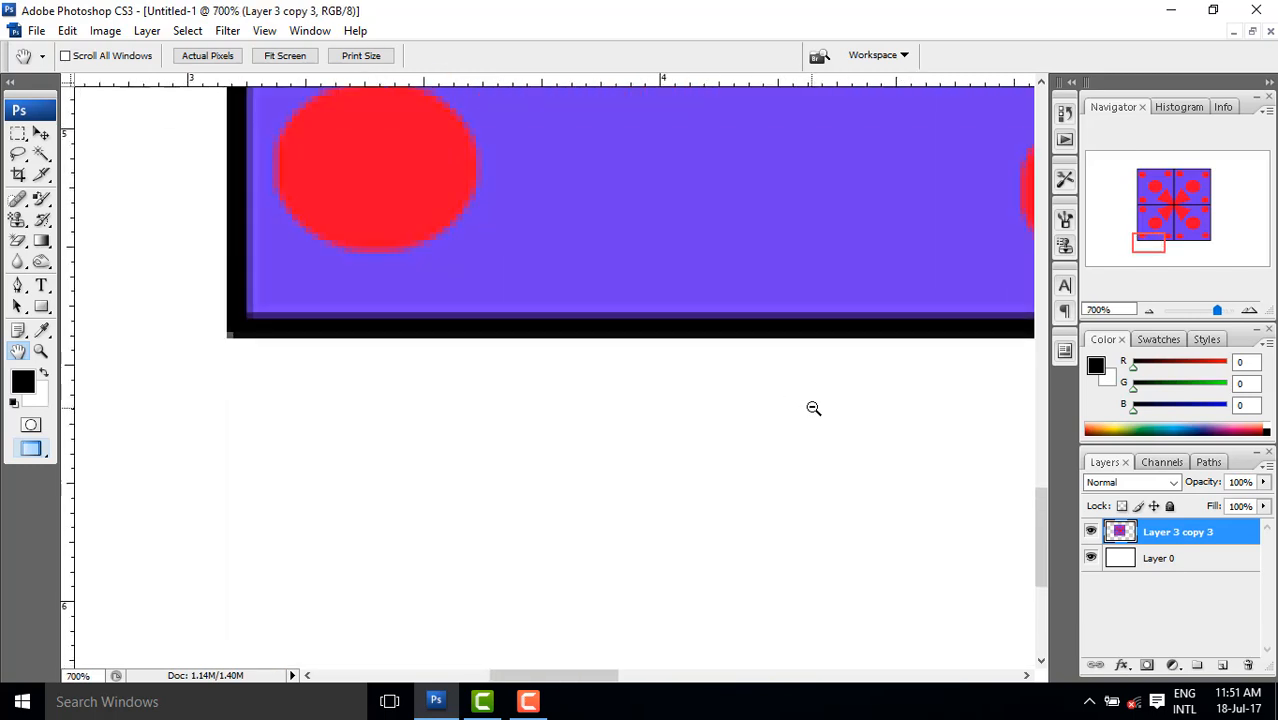
pyautogui.keyDown('alt'); pyautogui.click(813, 406); pyautogui.keyUp('alt')
pyautogui.keyDown('alt'); pyautogui.click(814, 403); pyautogui.keyUp('alt')
pyautogui.keyDown('alt'); pyautogui.click(814, 401); pyautogui.keyUp('alt')
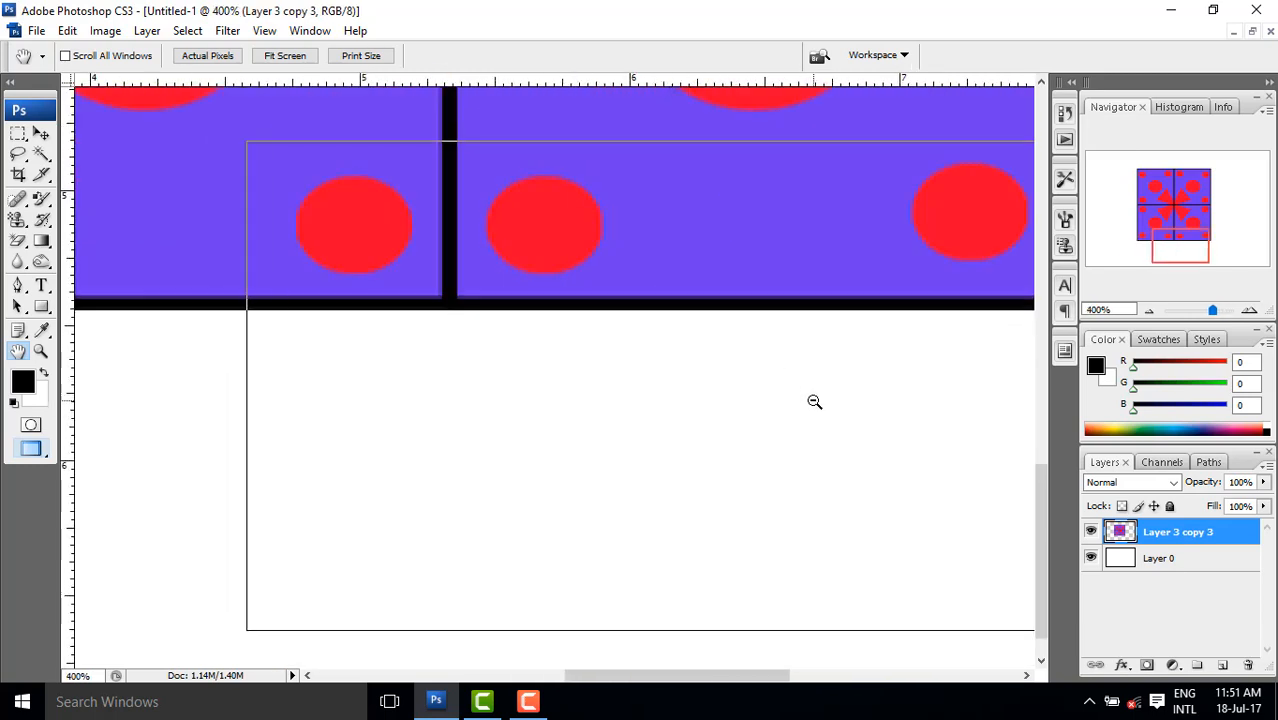
pyautogui.keyDown('alt'); pyautogui.click(814, 401); pyautogui.keyUp('alt')
pyautogui.keyDown('alt'); pyautogui.click(814, 401); pyautogui.keyUp('alt')
pyautogui.keyDown('alt'); pyautogui.click(466, 311); pyautogui.keyUp('alt')
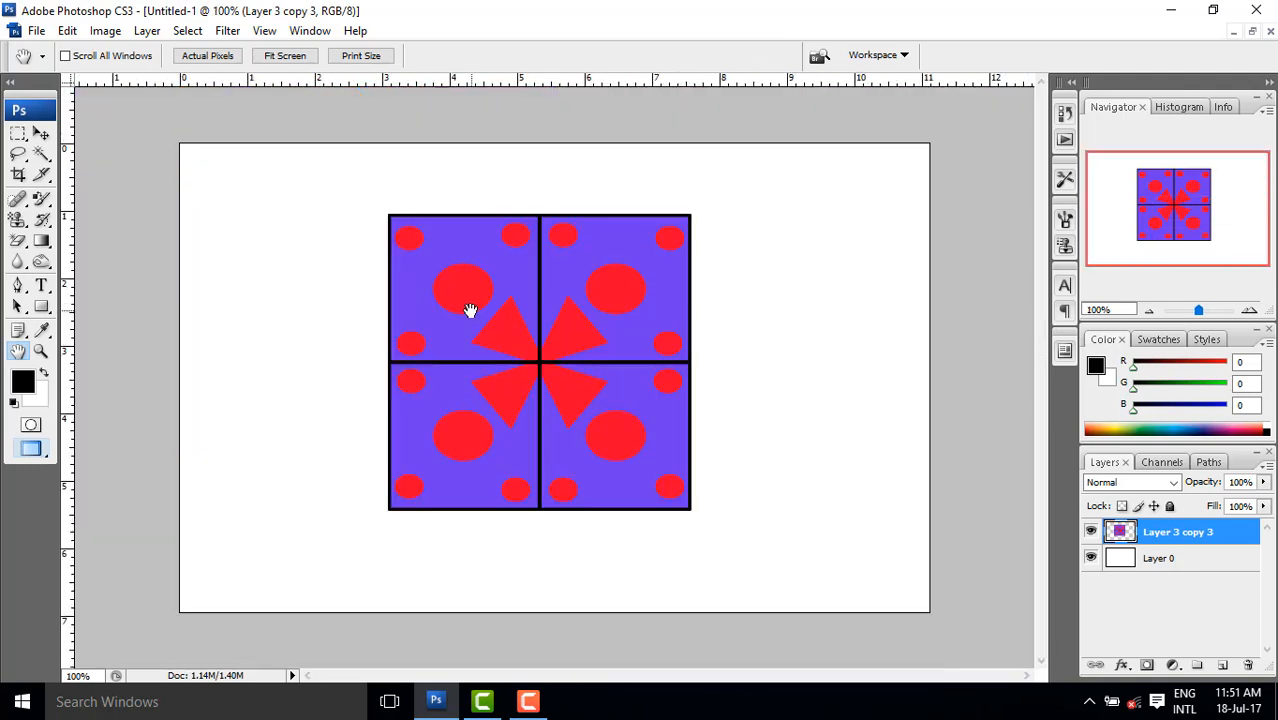
pyautogui.click(18, 133)
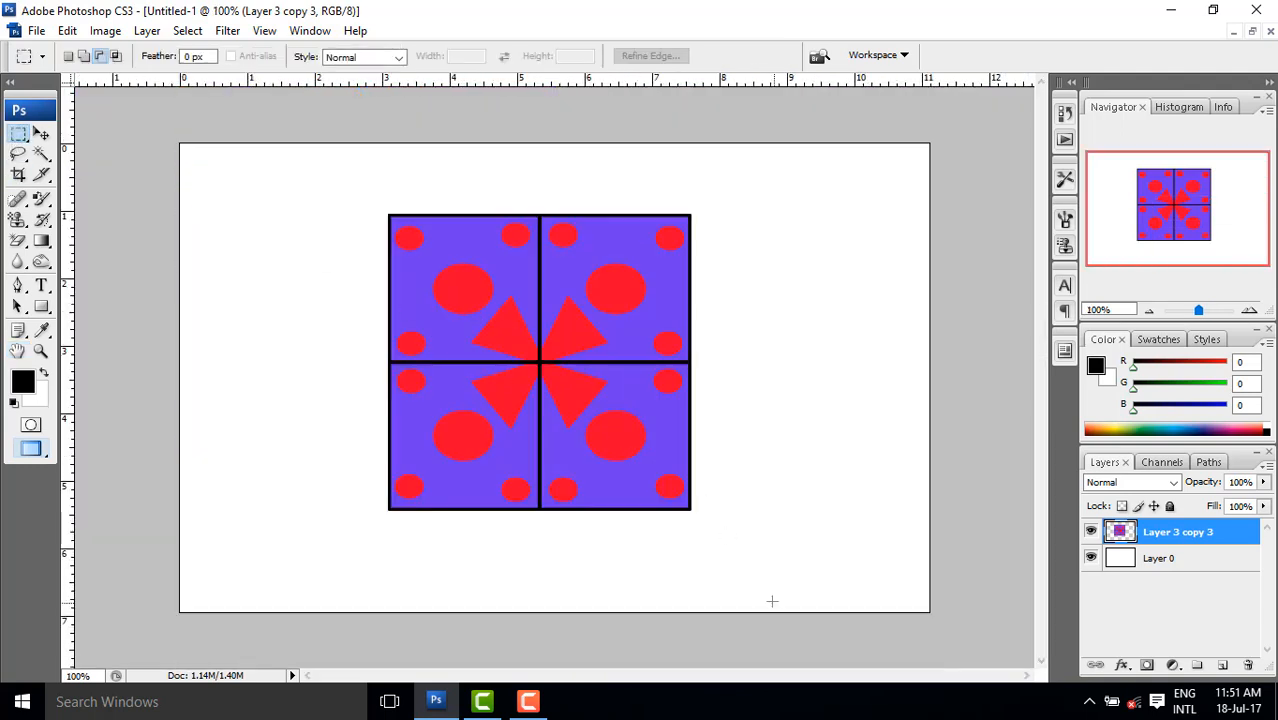
pyautogui.moveTo(738, 545); pyautogui.dragTo(349, 510)
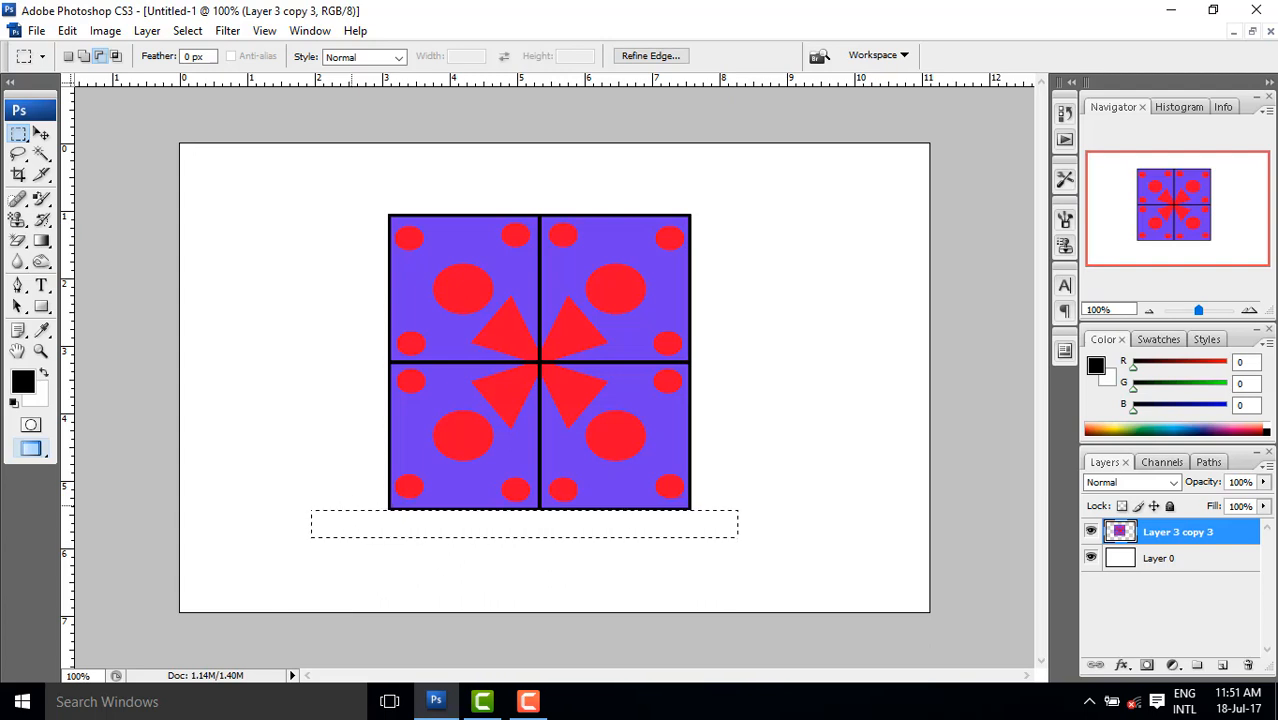
pyautogui.hotkey('ctrl', 'd')
# Step: Trim the outer pixels of the block's top border with a wide rectangular selection nudged down onto the edge, and deselect
pyautogui.click(450, 385)
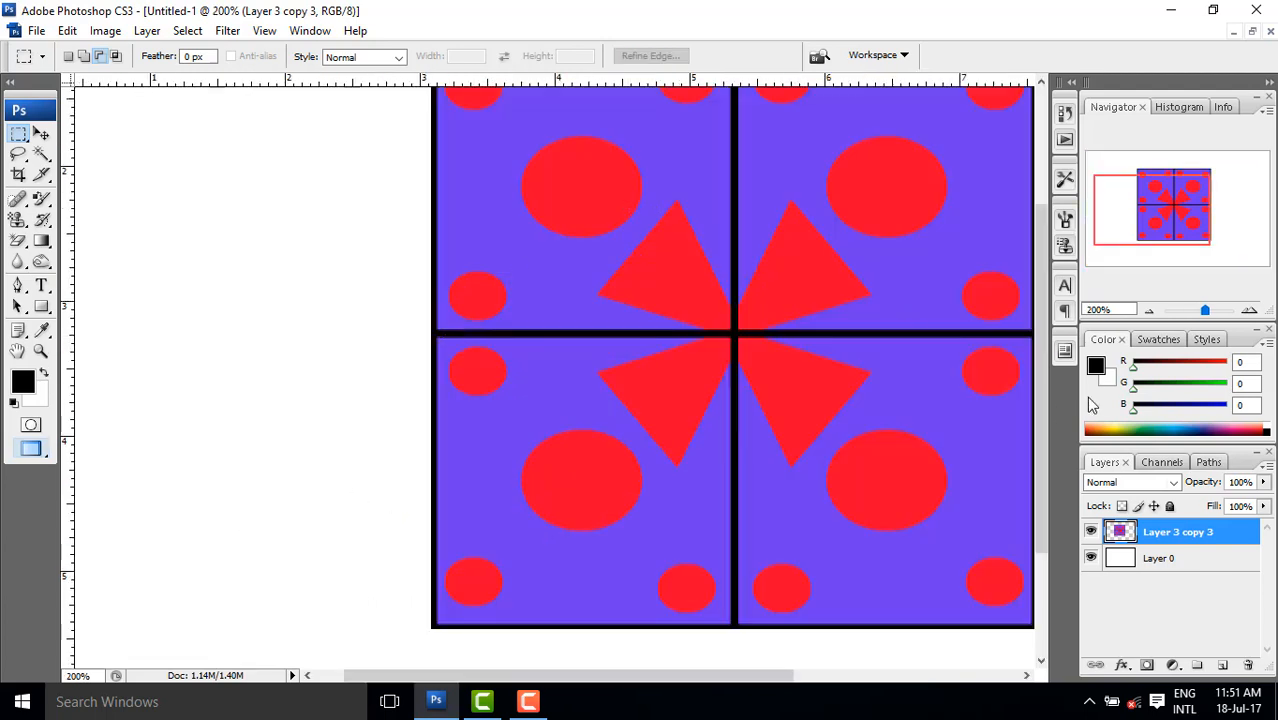
pyautogui.moveTo(1040, 405); pyautogui.dragTo(1040, 327)
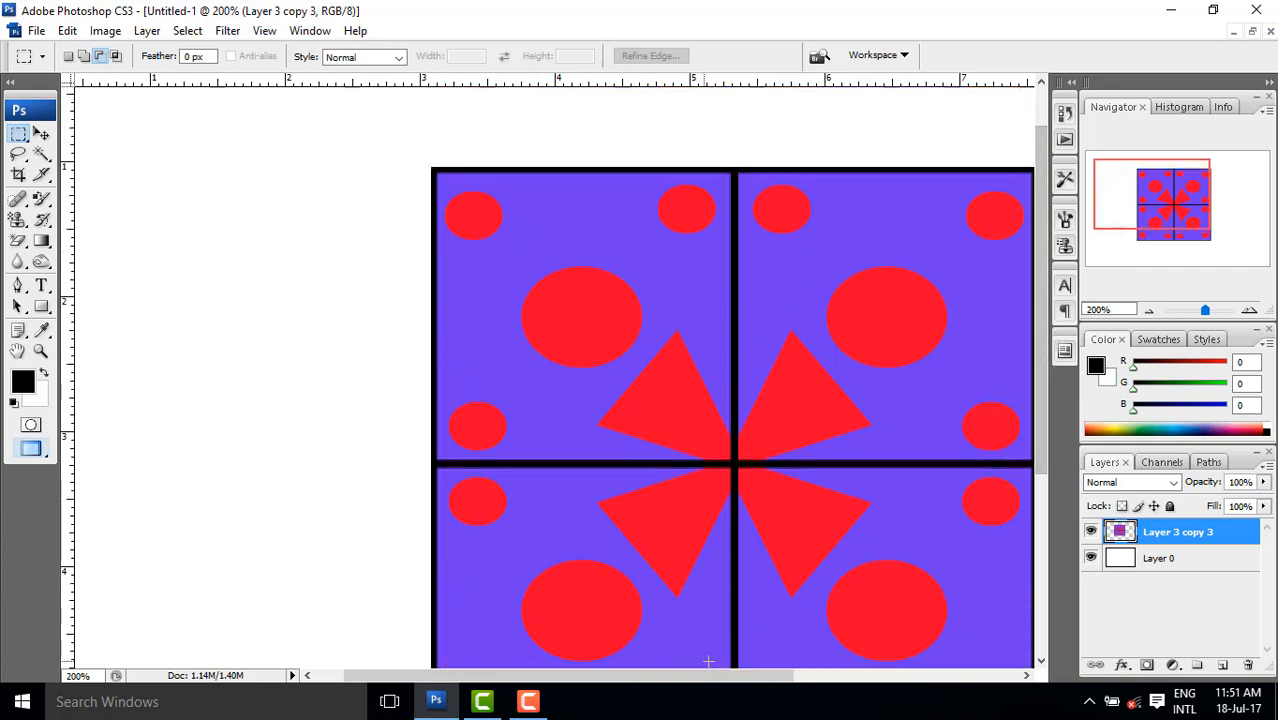
pyautogui.moveTo(651, 676); pyautogui.dragTo(691, 676)
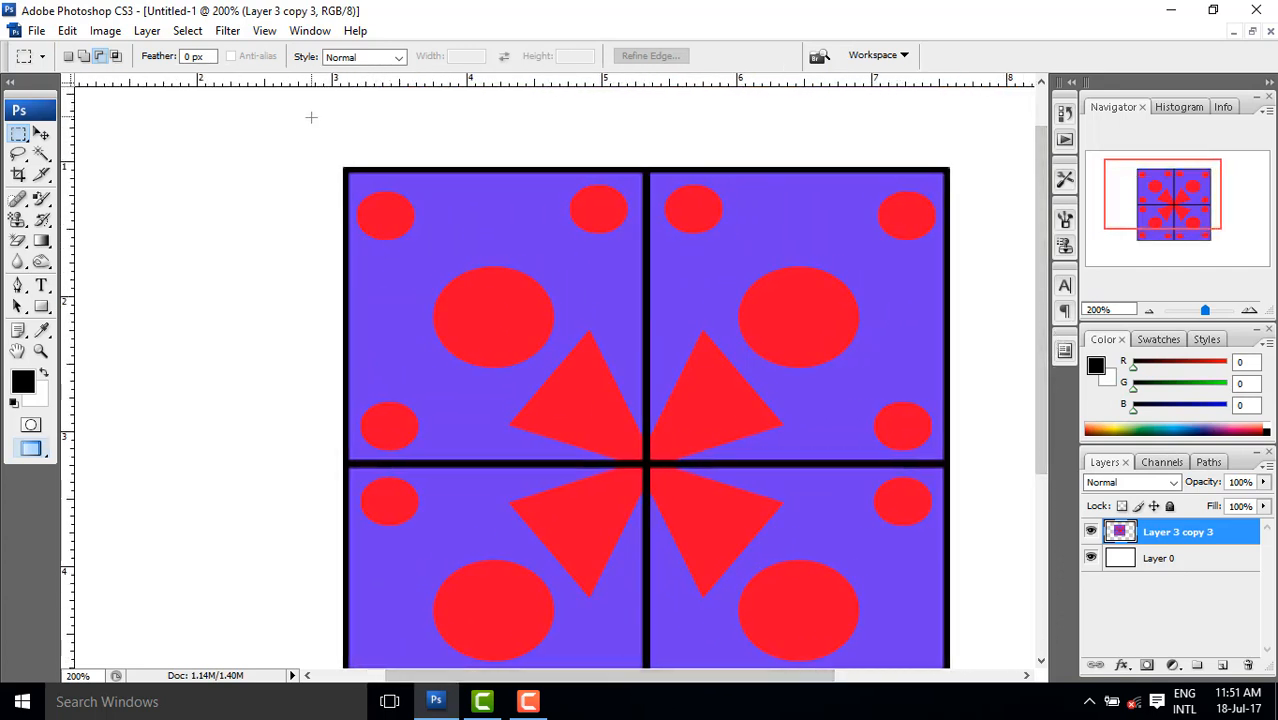
pyautogui.moveTo(311, 117); pyautogui.dragTo(955, 167)
pyautogui.press('Down')
pyautogui.press('Down')
pyautogui.press('Down')
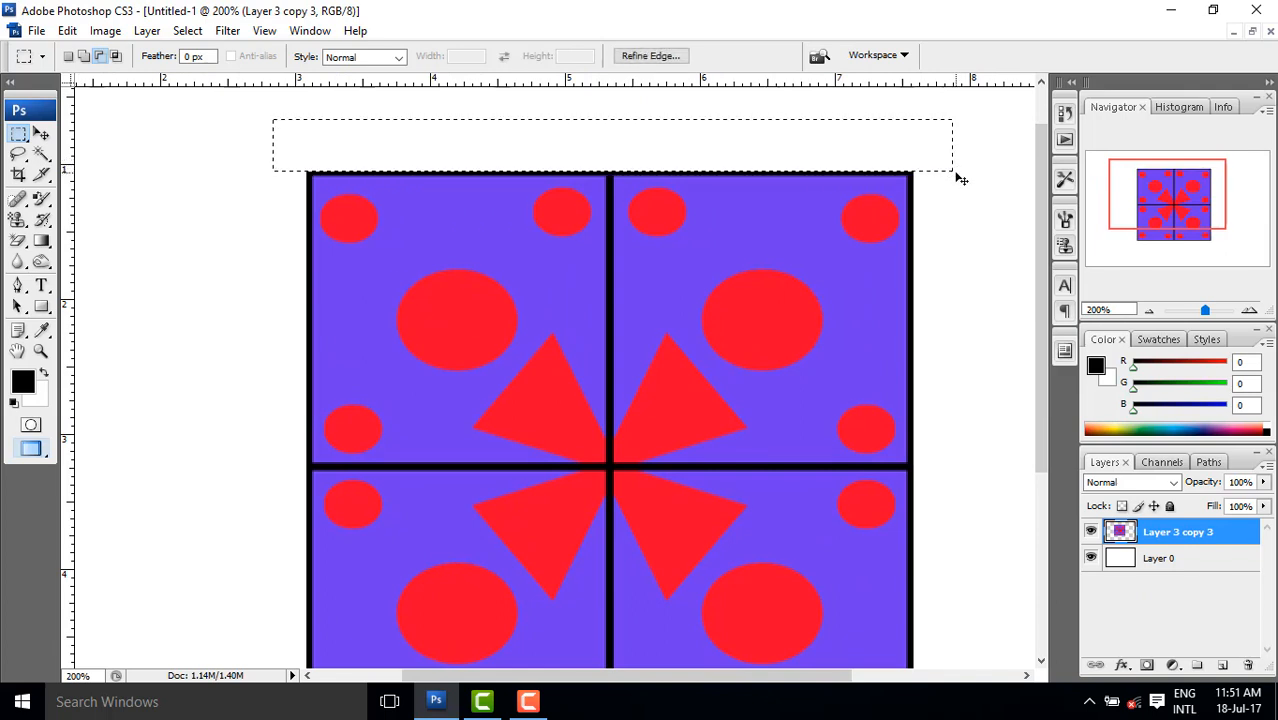
pyautogui.click(935, 185)
# Step: Trim the outer pixels along the block's left and right borders with tall rectangular selections, and deselect
pyautogui.moveTo(224, 136); pyautogui.dragTo(309, 570)
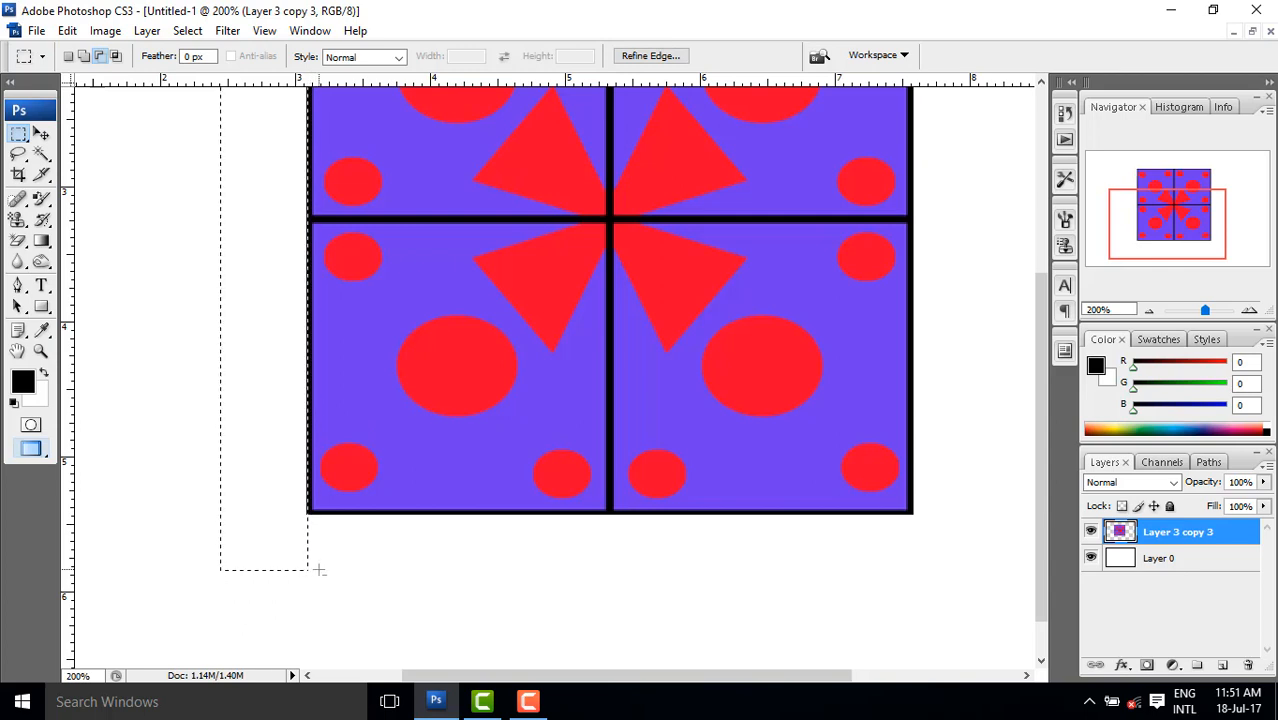
pyautogui.hotkey('ctrl', 'd')
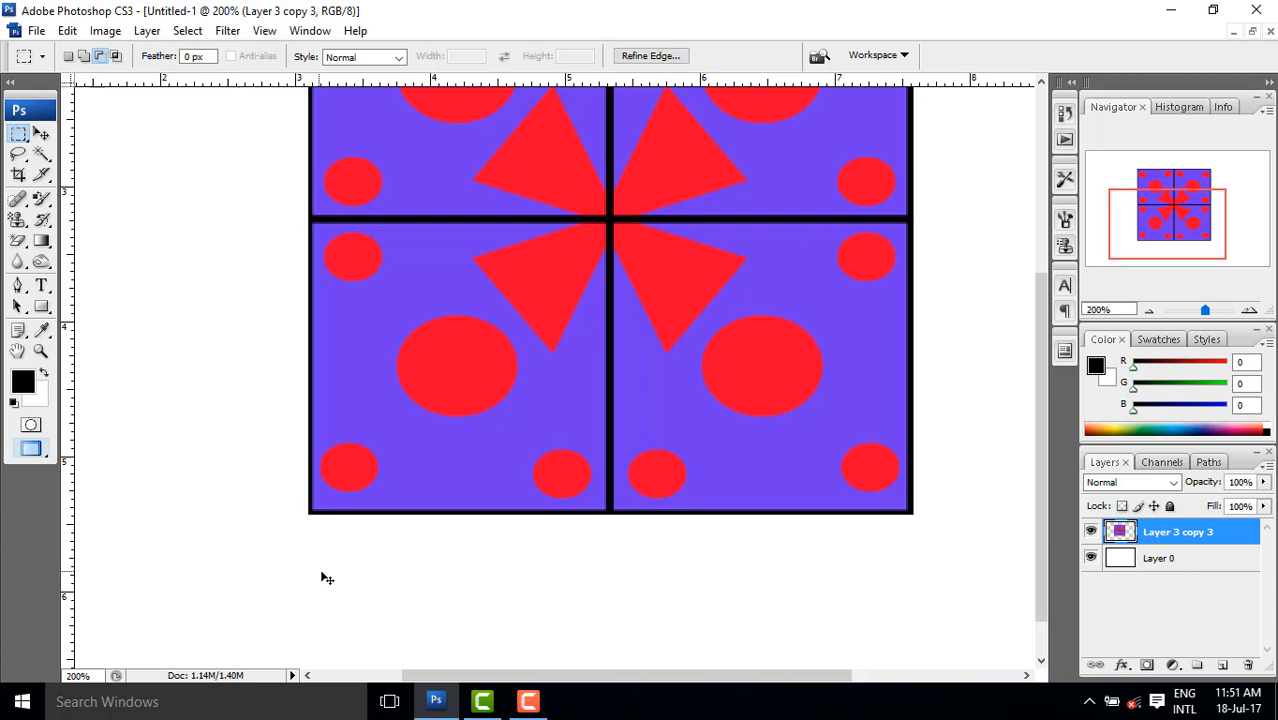
pyautogui.moveTo(968, 571); pyautogui.dragTo(921, 200)
pyautogui.press('Left')
pyautogui.press('Left')
pyautogui.press('Left')
pyautogui.press('Left')
pyautogui.press('Left')
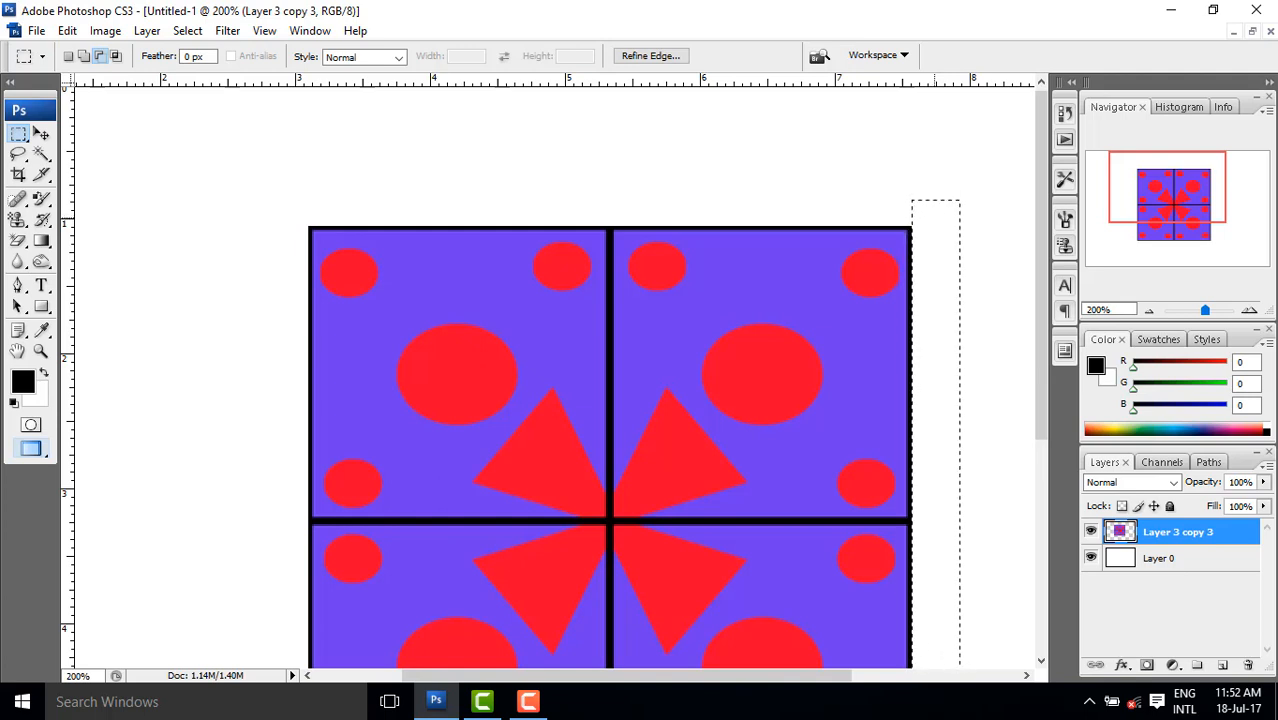
pyautogui.hotkey('ctrl', 'd')
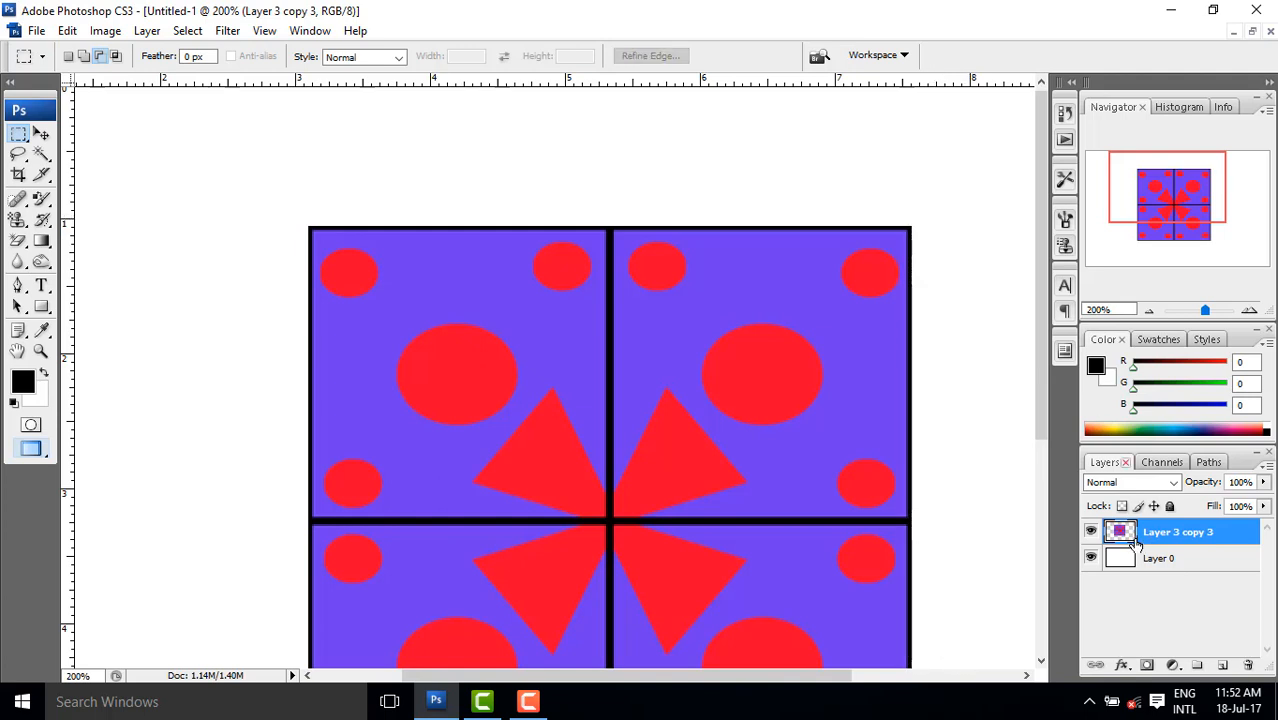
# Step: Load the merged layer's outline as a selection and define it as a pattern, keeping the suggested name
pyautogui.keyDown('alt'); pyautogui.click(825, 451); pyautogui.keyUp('alt')
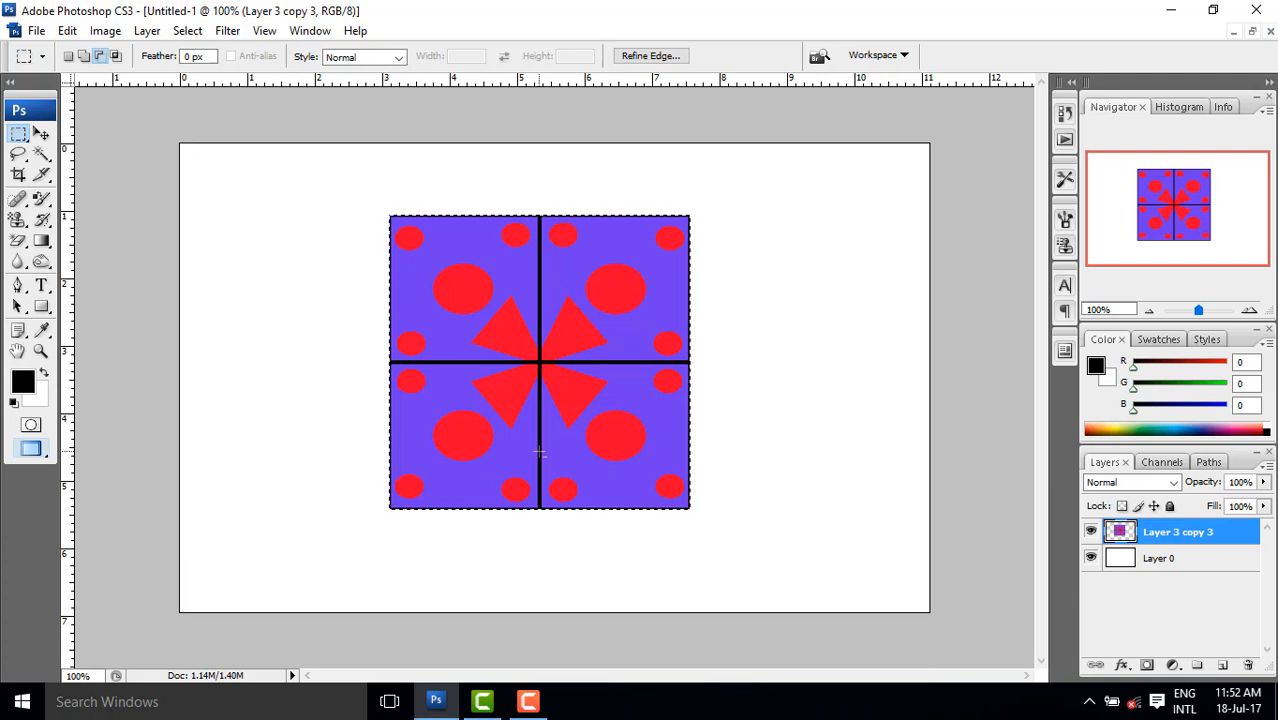
pyautogui.click(68, 31)
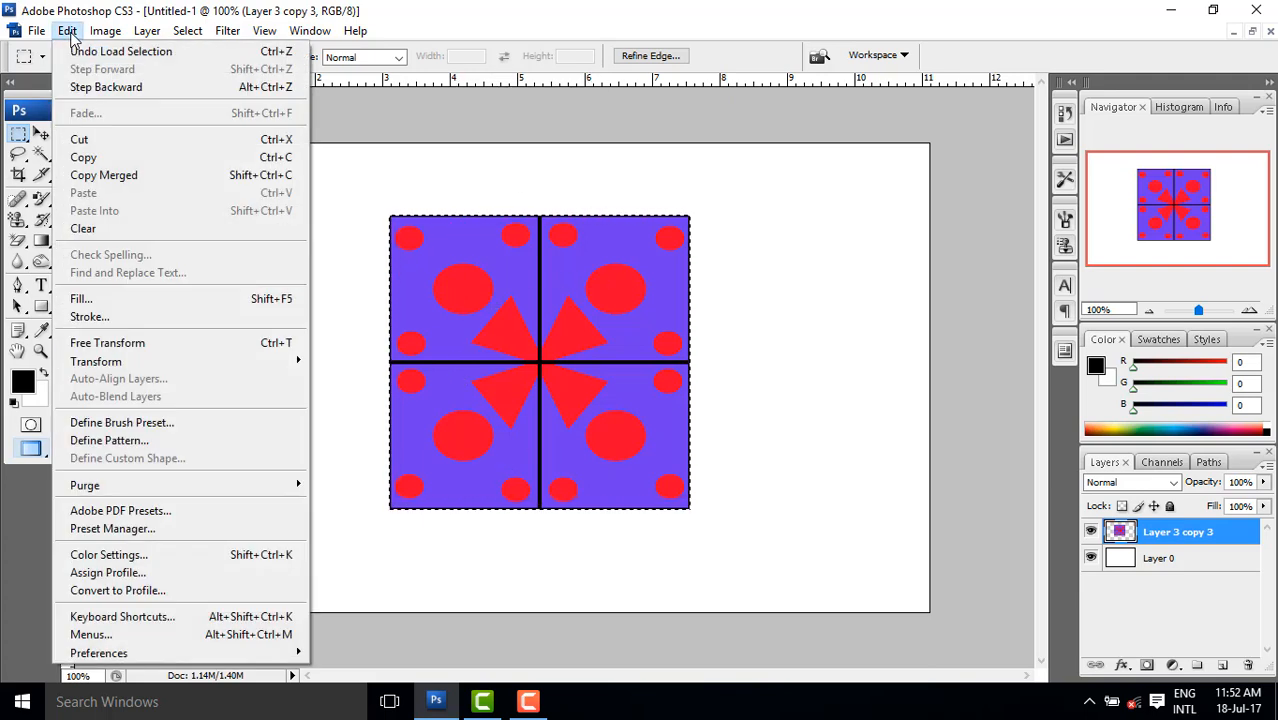
pyautogui.click(133, 443)
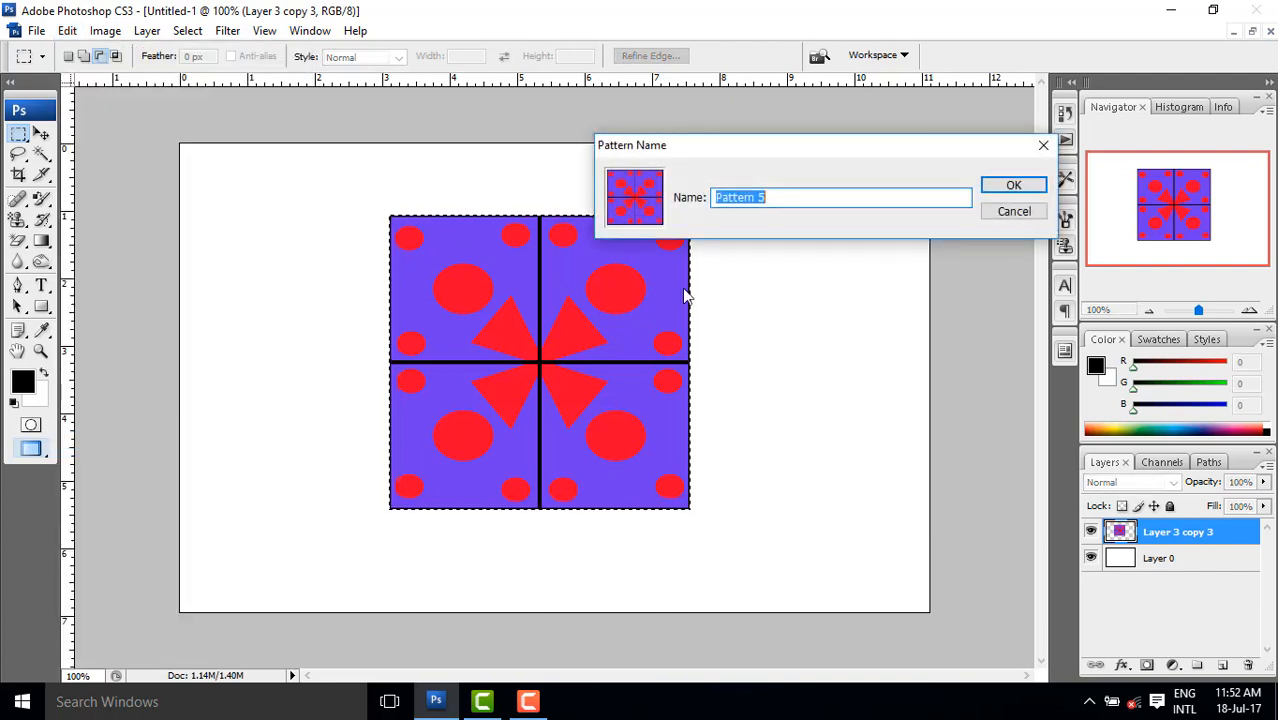
pyautogui.click(1014, 186)
# Step: Hide the merged tile layer, deselect, and set the Pattern Stamp tool to the newly defined purple and red pattern
pyautogui.click(1091, 532)
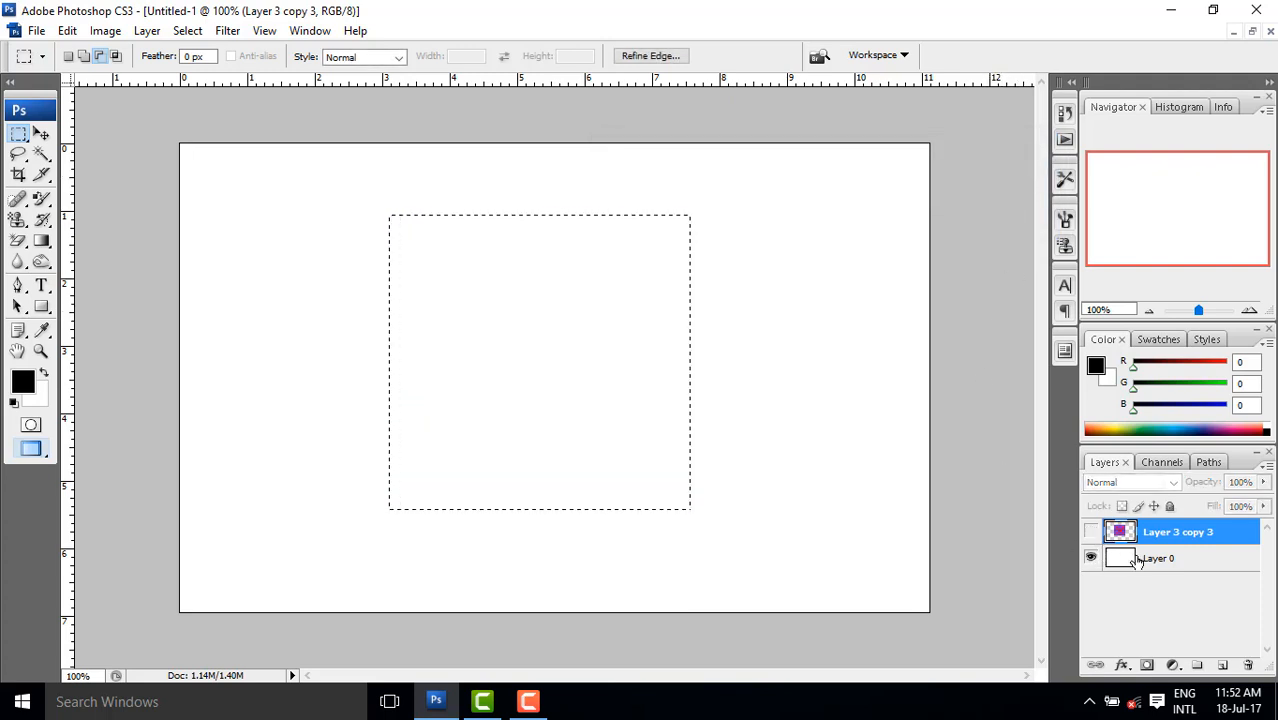
pyautogui.click(17, 221)
pyautogui.click(95, 242)
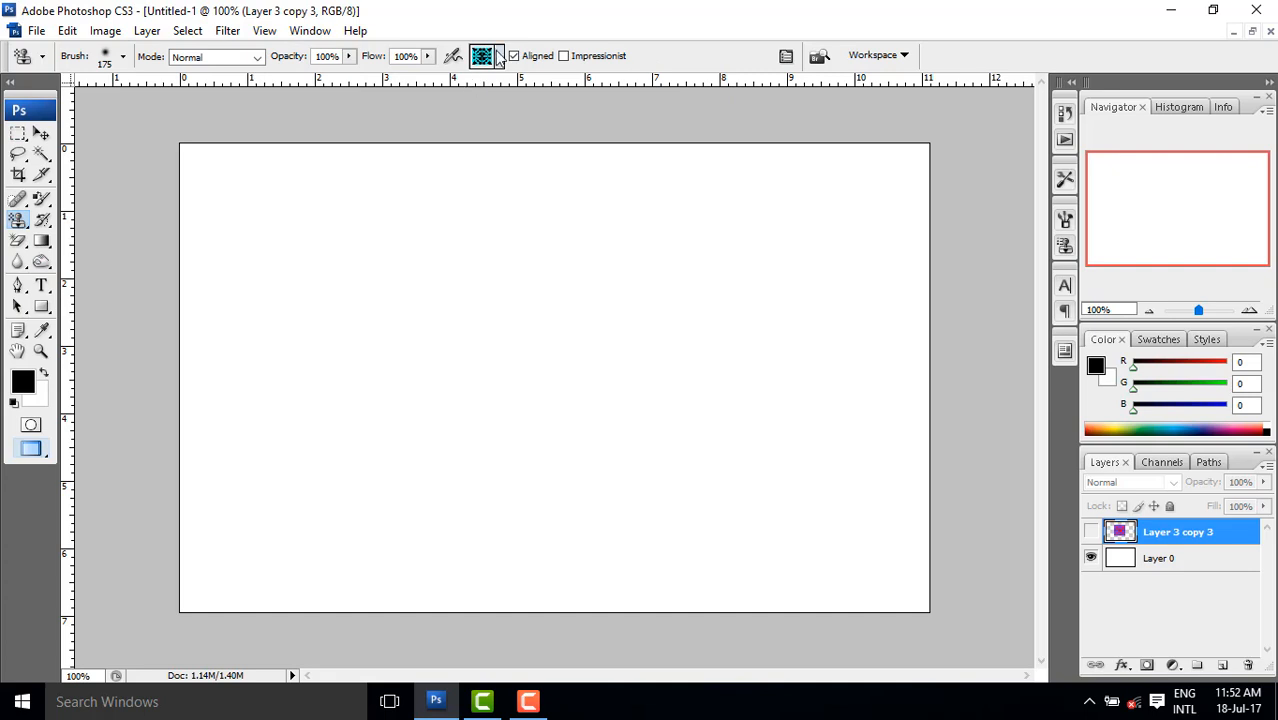
pyautogui.click(499, 56)
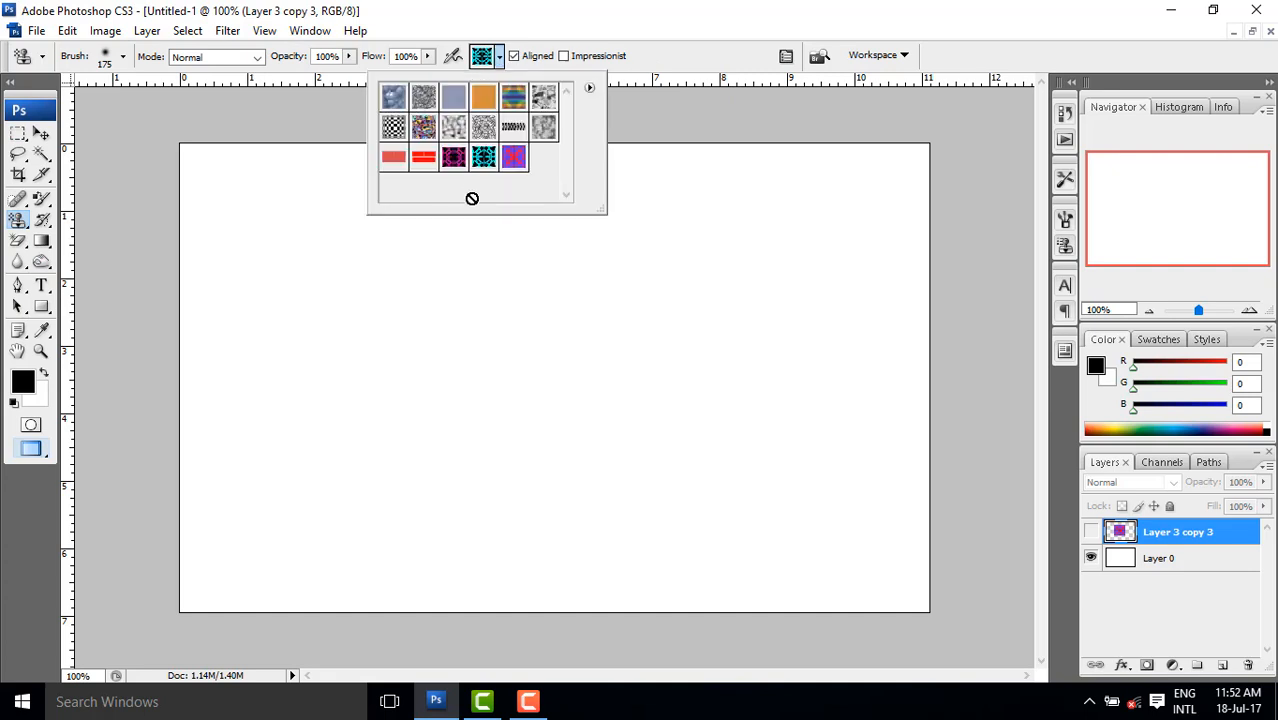
pyautogui.click(864, 141)
pyautogui.click(664, 277)
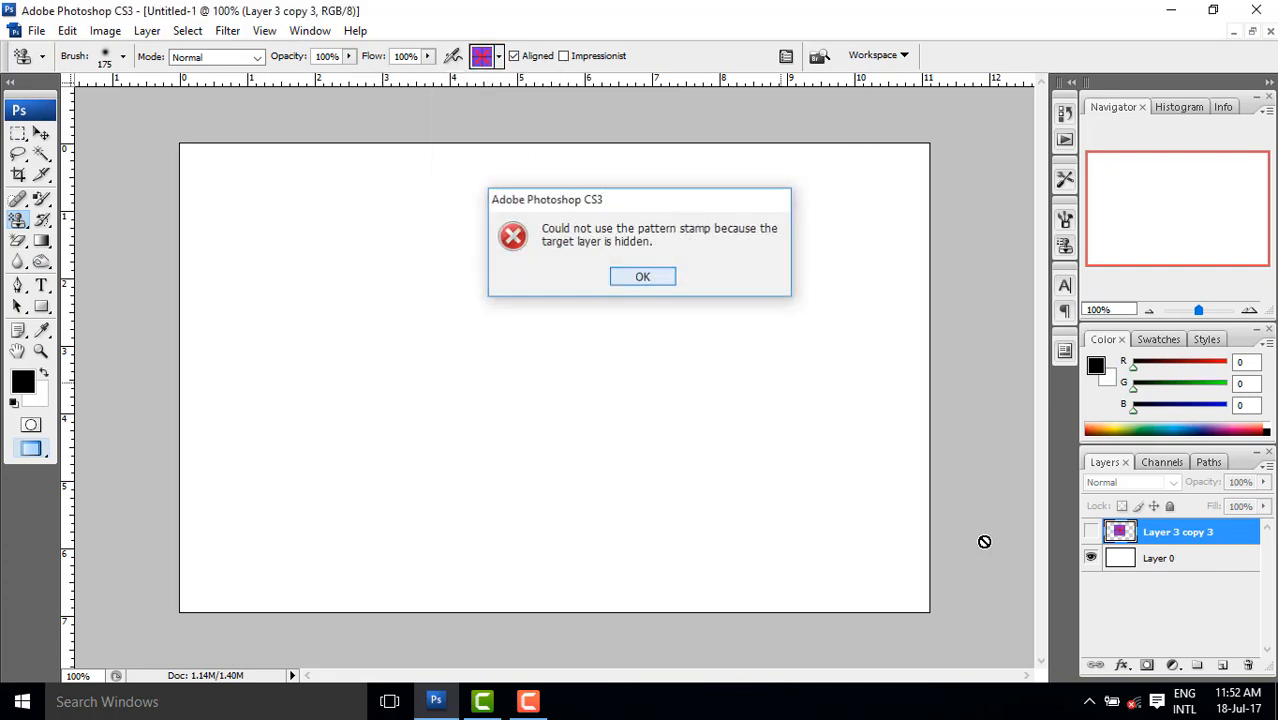
# Step: Paint the purple and red tile pattern over the entire canvas on Layer 0 with the Pattern Stamp tool
pyautogui.click(1160, 559)
pyautogui.moveTo(404, 333)
pyautogui.mouseDown()
pyautogui.moveTo(140, 264)
pyautogui.moveTo(195, 321)
pyautogui.moveTo(749, 305)
pyautogui.moveTo(985, 220)
pyautogui.moveTo(859, 132)
pyautogui.moveTo(647, 402)
pyautogui.moveTo(877, 542)
pyautogui.moveTo(708, 566)
pyautogui.moveTo(589, 550)
pyautogui.moveTo(471, 486)
pyautogui.moveTo(576, 294)
pyautogui.moveTo(402, 465)
pyautogui.moveTo(161, 570)
pyautogui.moveTo(210, 518)
pyautogui.moveTo(277, 571)
pyautogui.mouseUp()
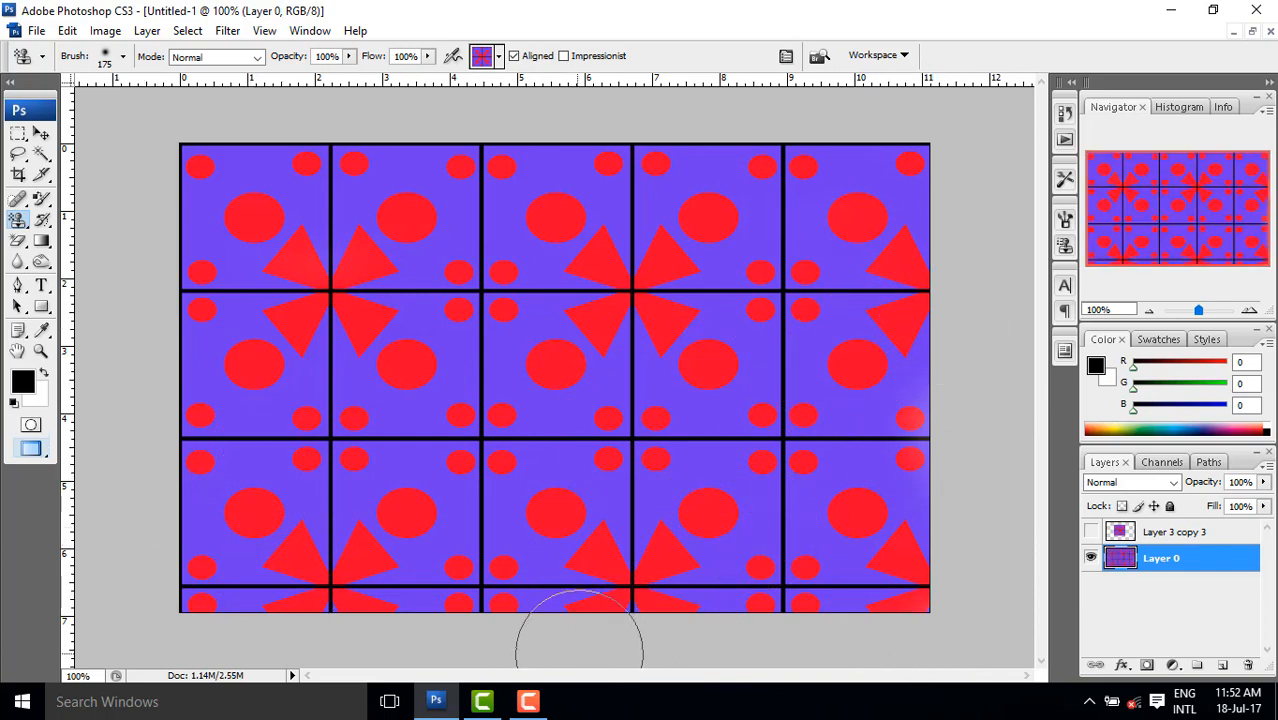
pyautogui.click(528, 701)
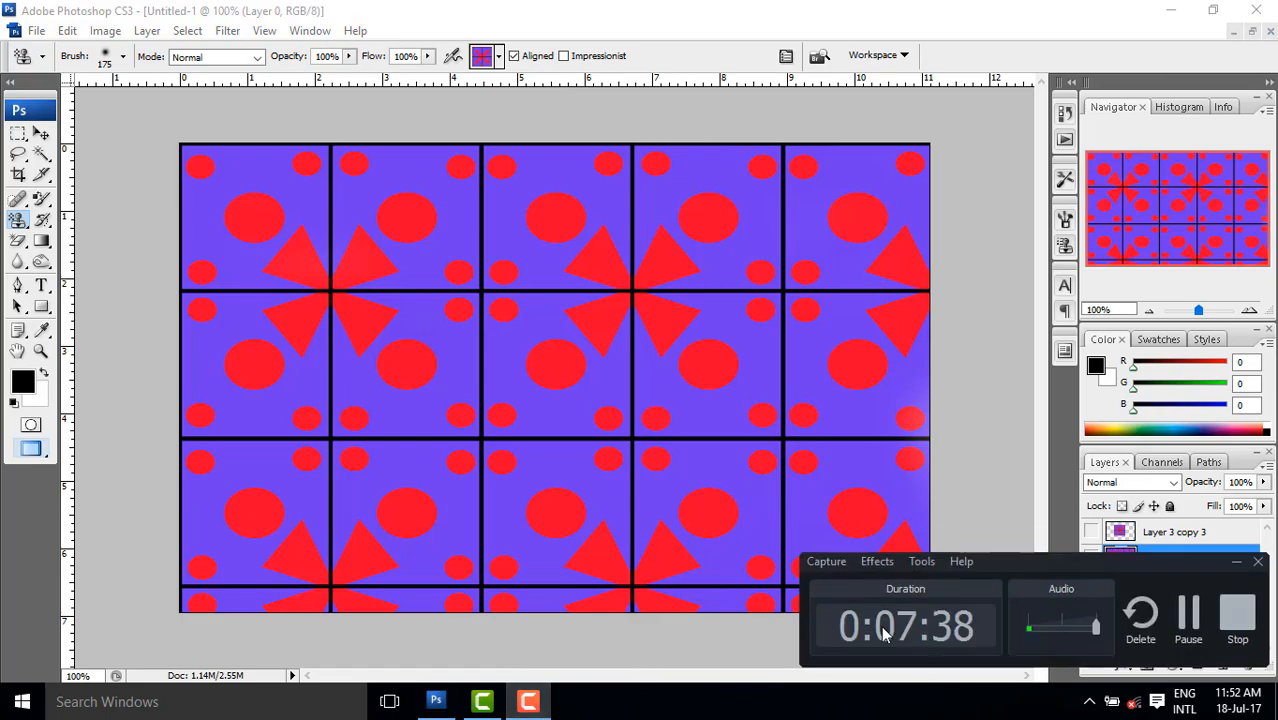